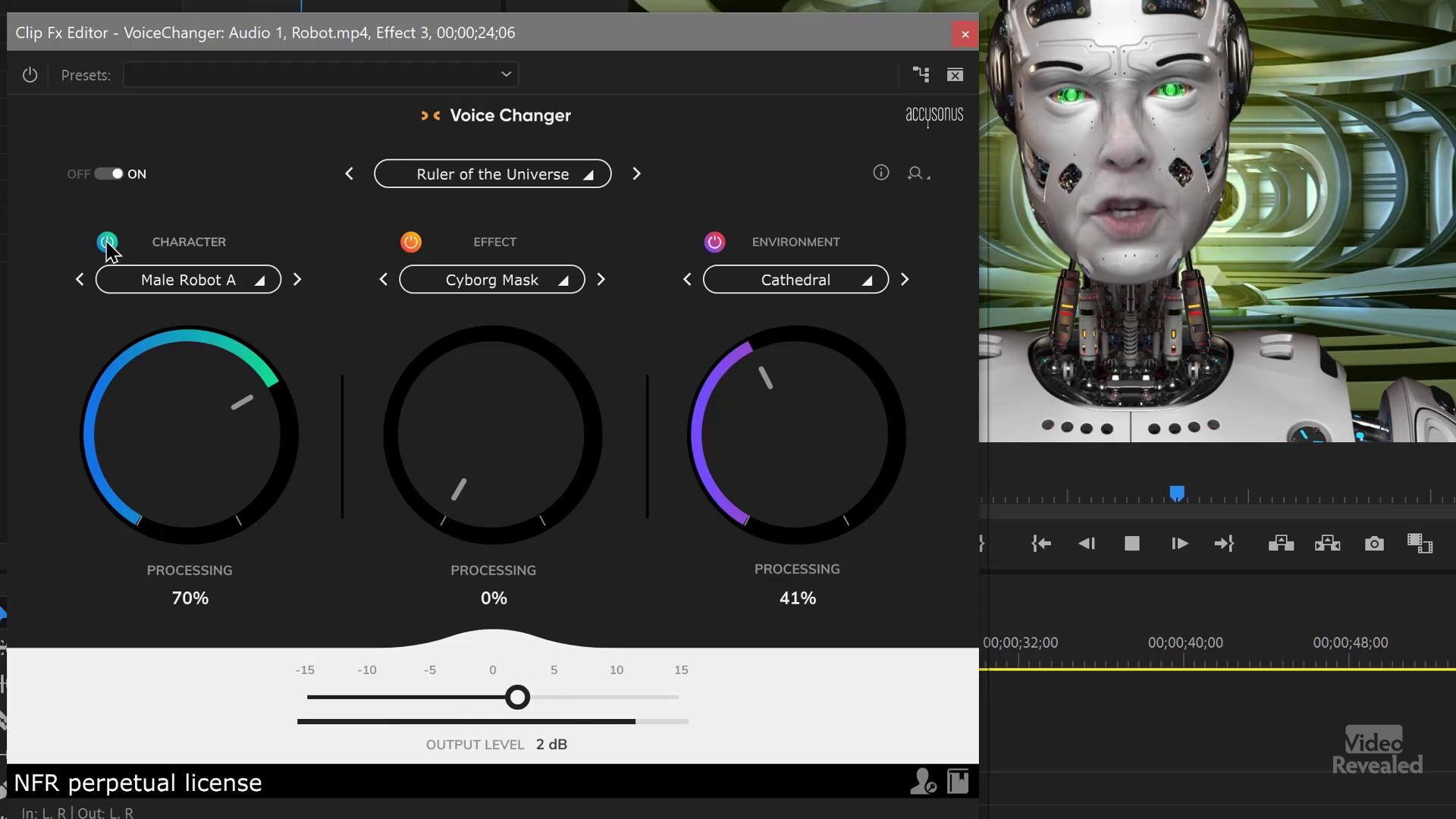
# Compare the robot clip's voice with the Character section bypassed and active, and close its Voice Changer editor.
pyautogui.click(107, 241)
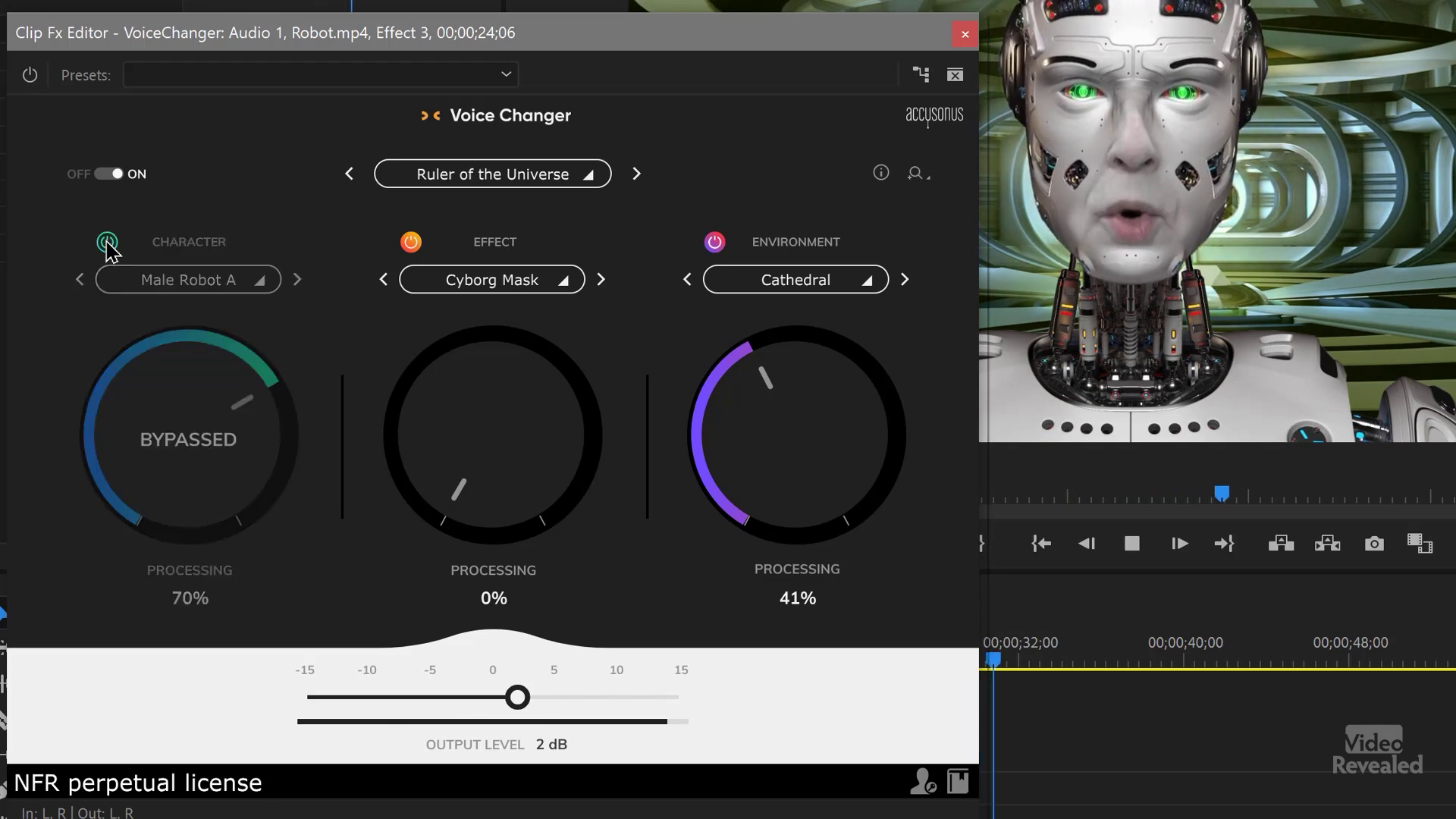
pyautogui.click(107, 242)
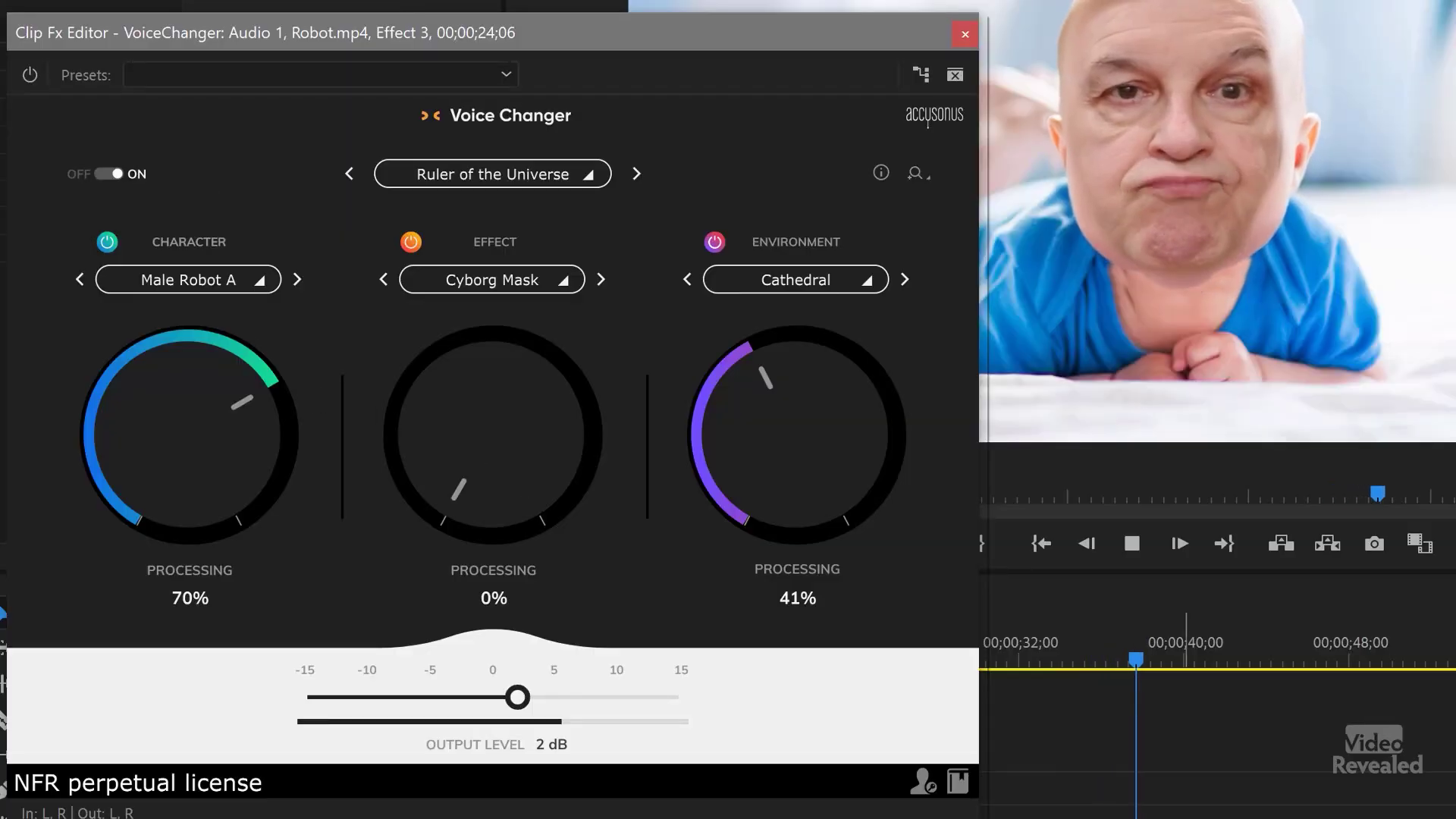
pyautogui.click(964, 34)
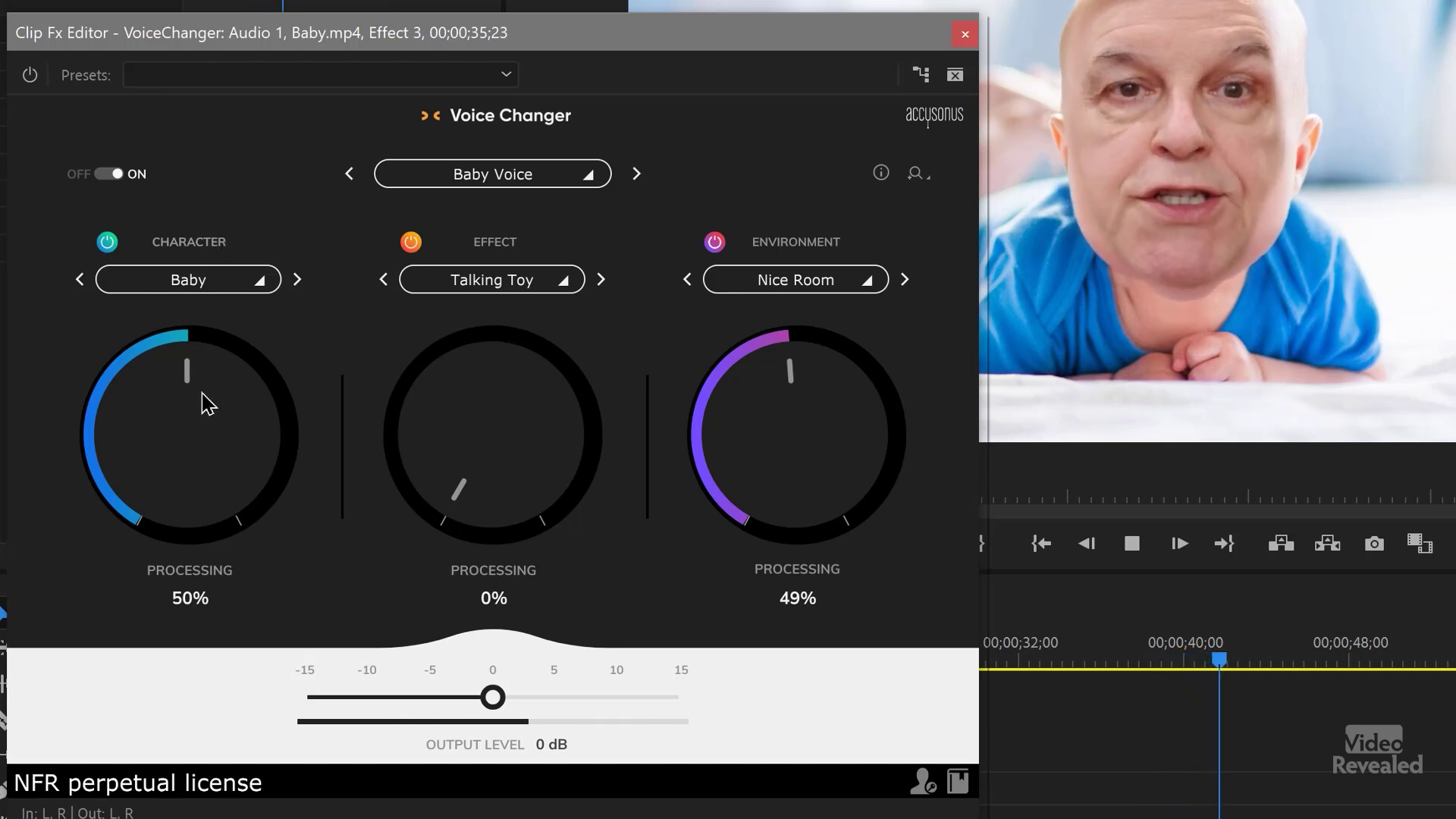
# Set the baby clip's Character processing to 55% and stop the playback.
pyautogui.moveTo(194, 383); pyautogui.dragTo(120, 364)
pyautogui.press('space')
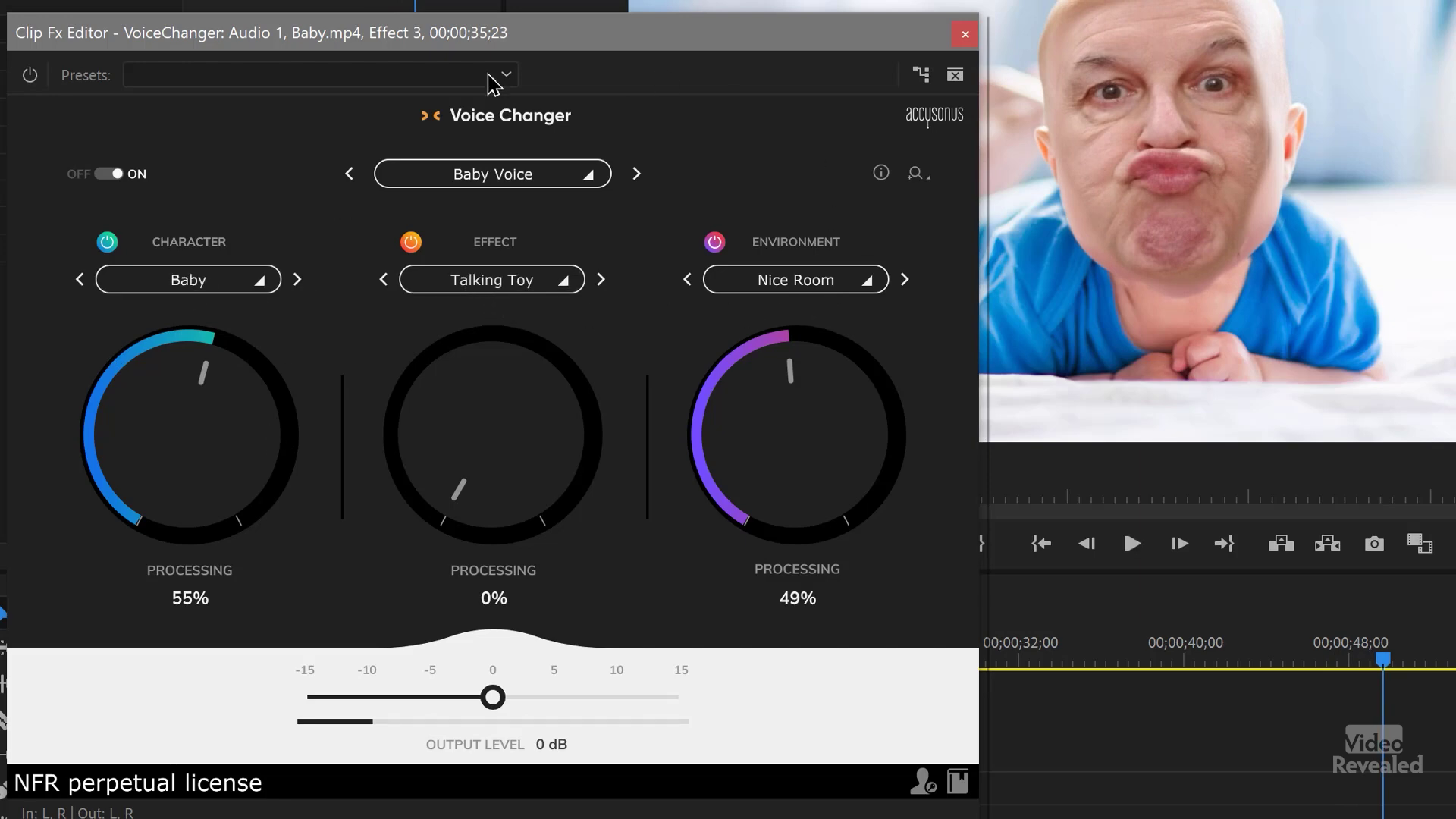
# Examine the voice preset packs and the Character choices under Humans, Robots and Super-Natural.
pyautogui.click(589, 182)
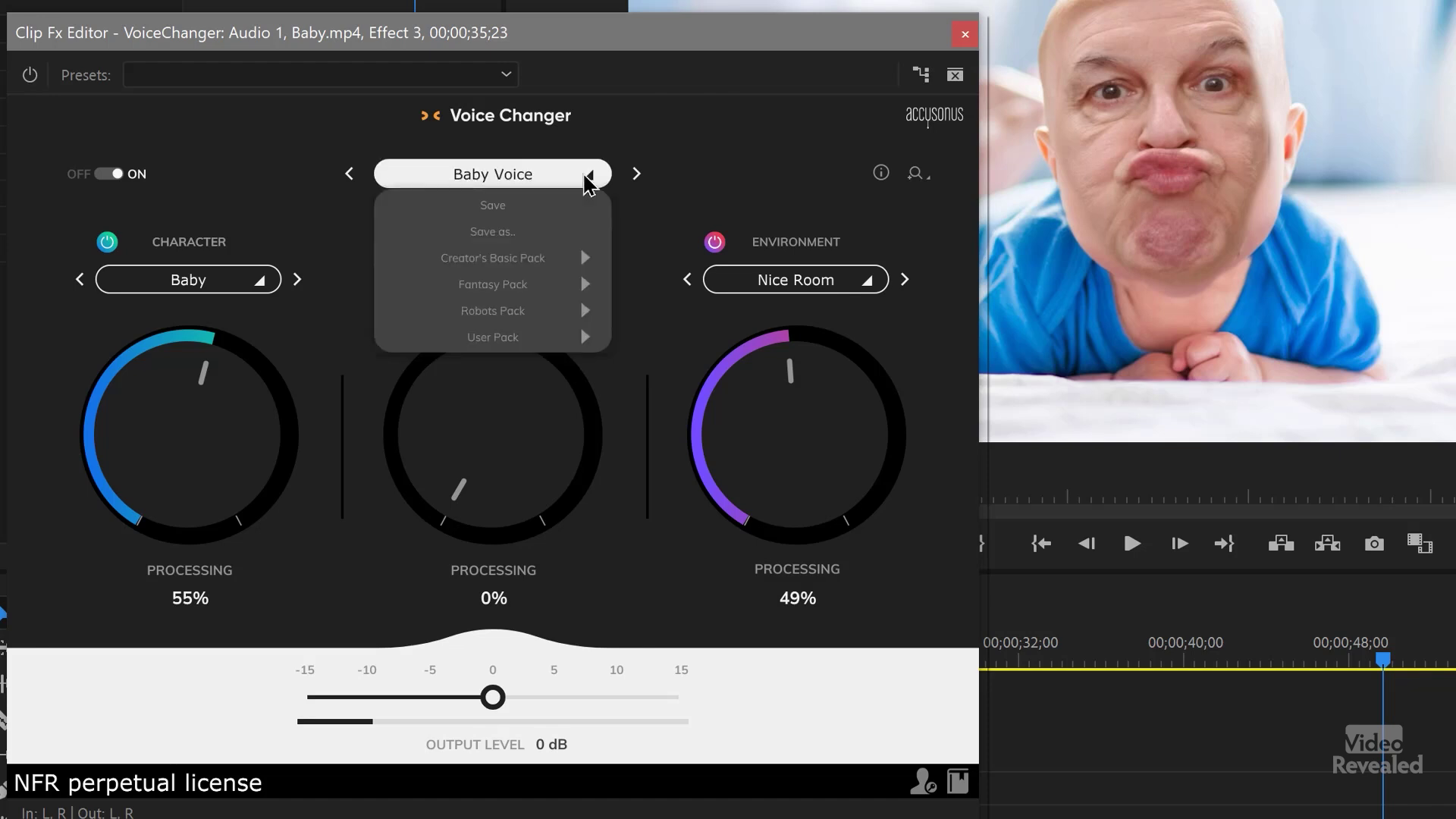
pyautogui.moveTo(557, 262)
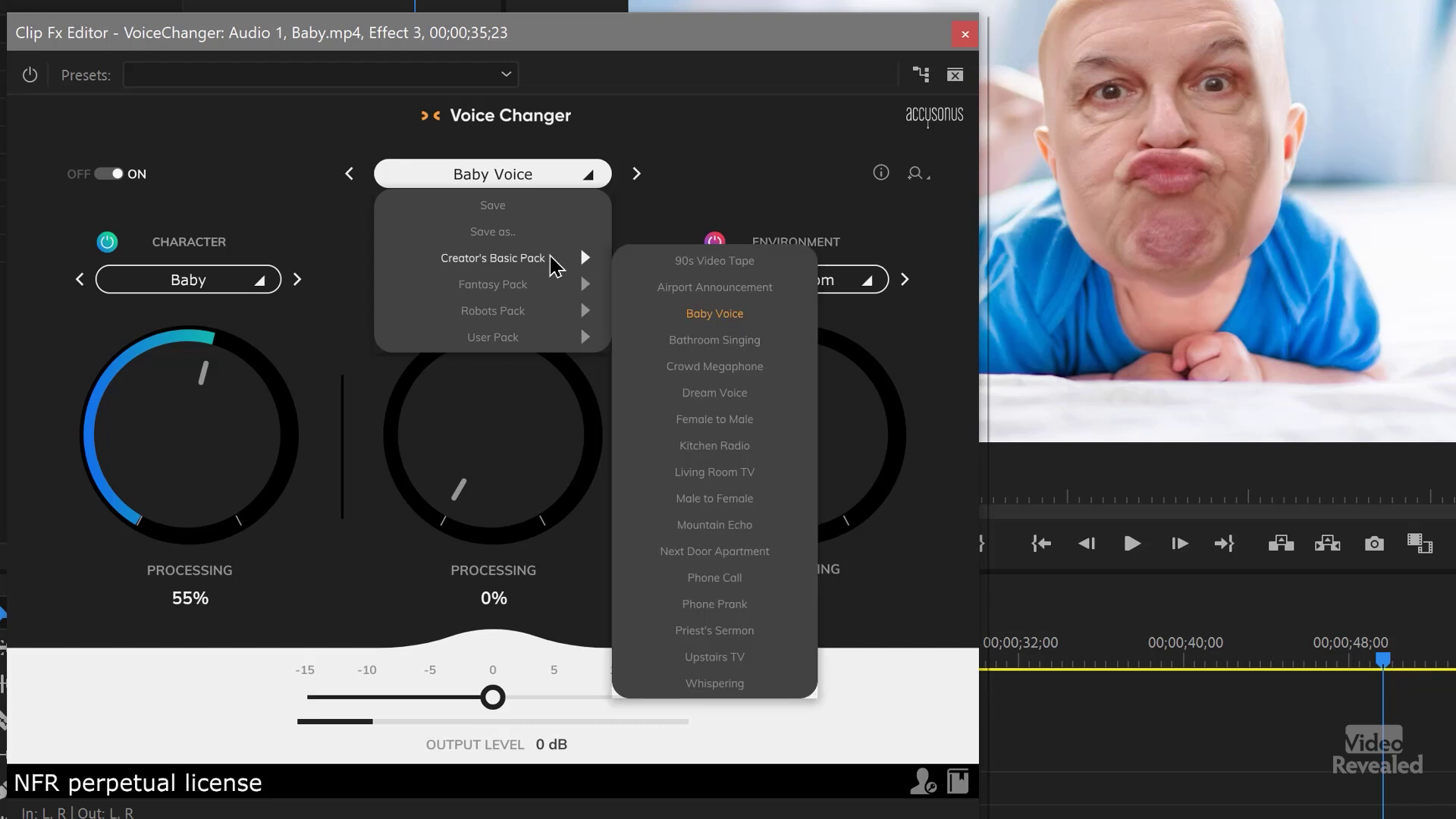
pyautogui.moveTo(539, 291)
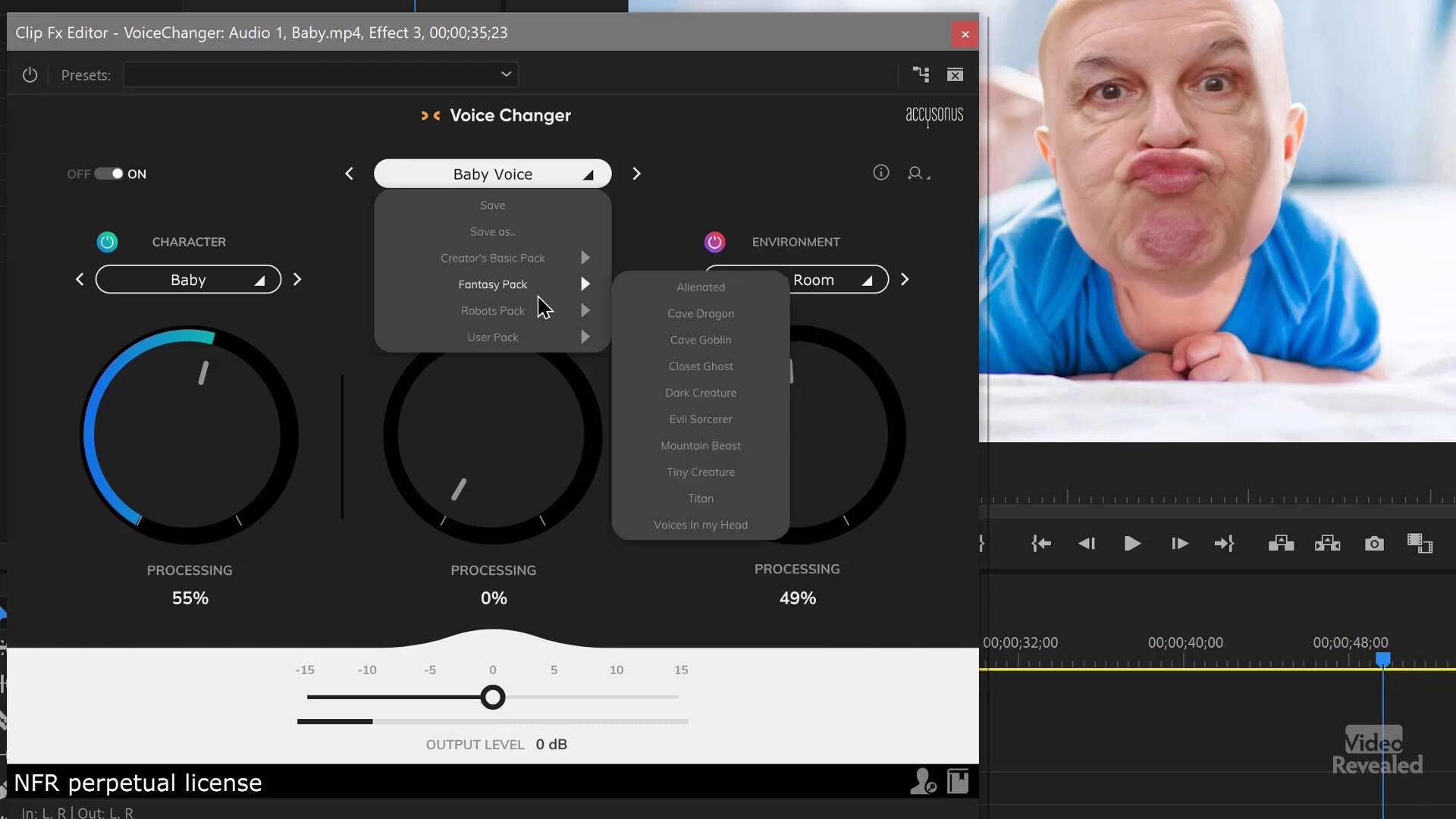
pyautogui.moveTo(535, 317)
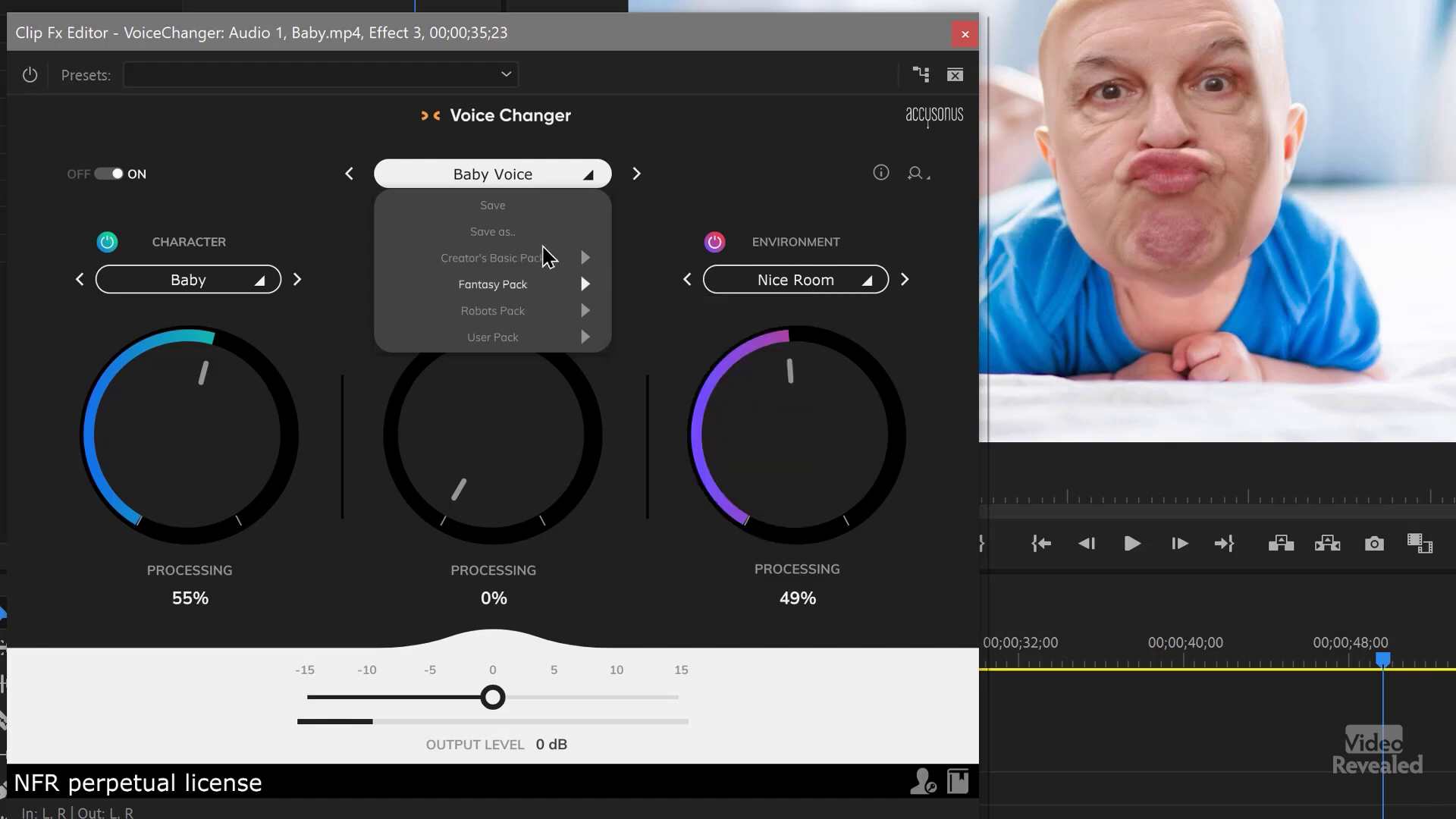
pyautogui.click(261, 281)
pyautogui.click(262, 282)
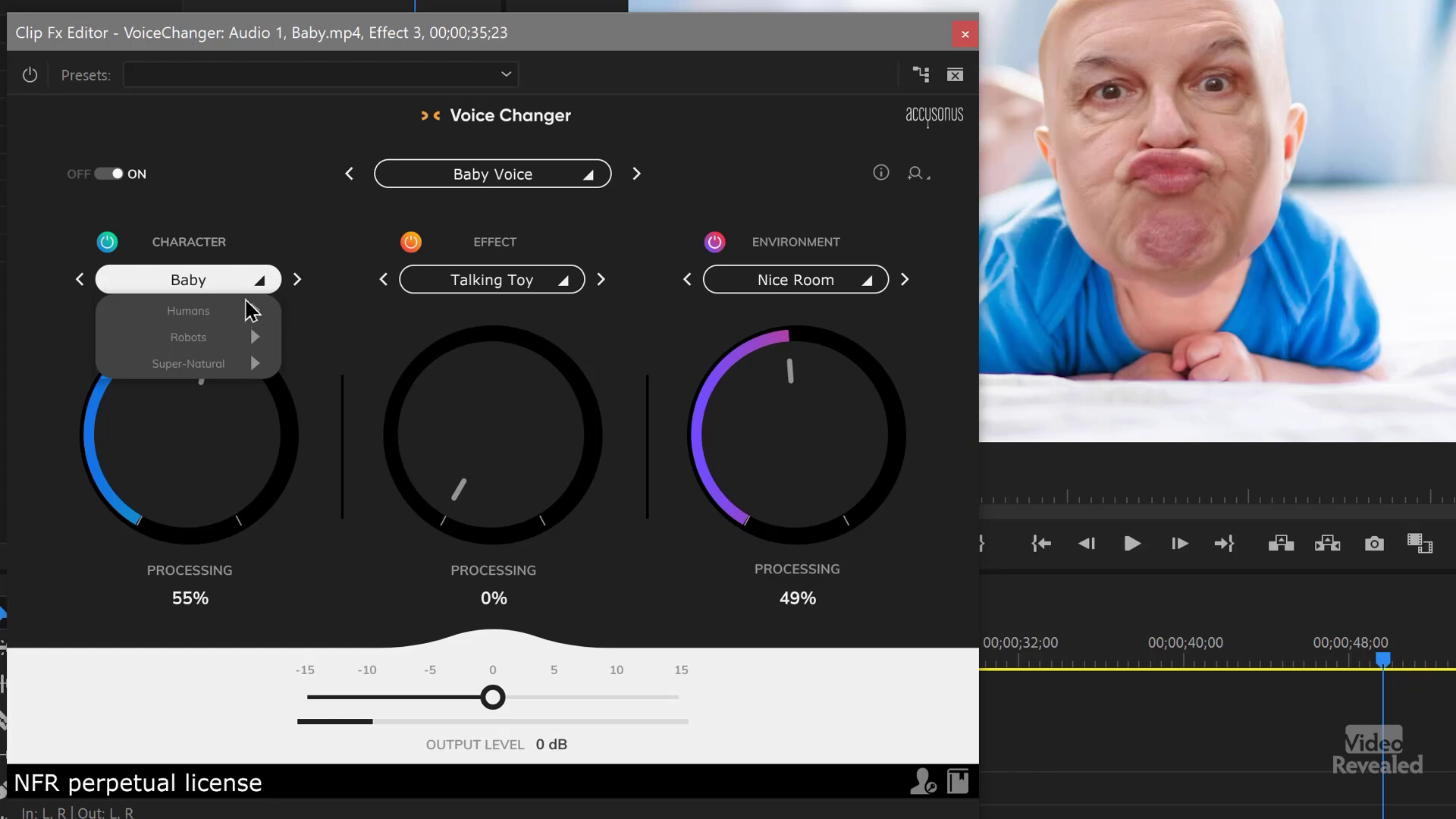
pyautogui.moveTo(247, 311)
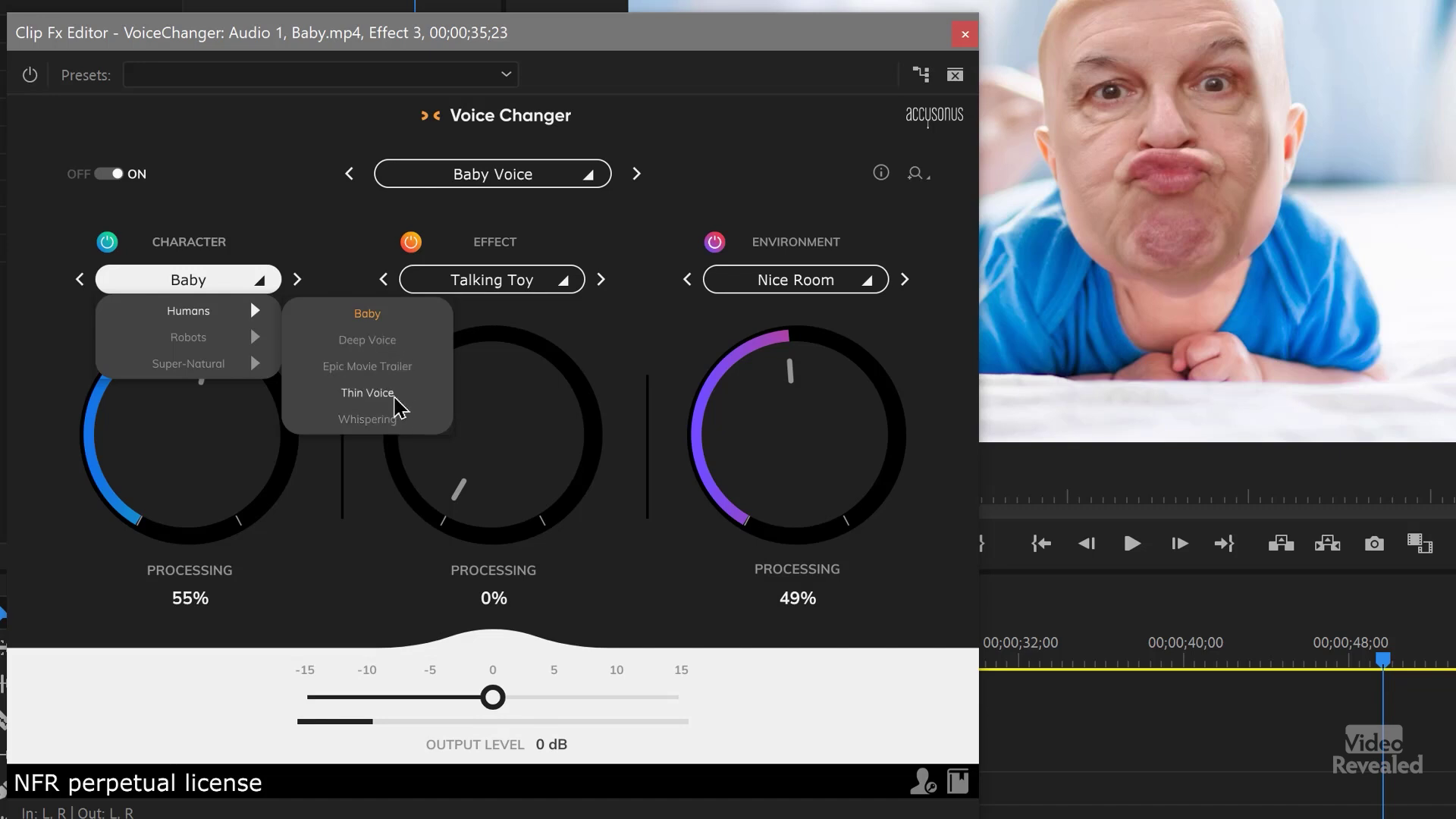
pyautogui.moveTo(255, 344)
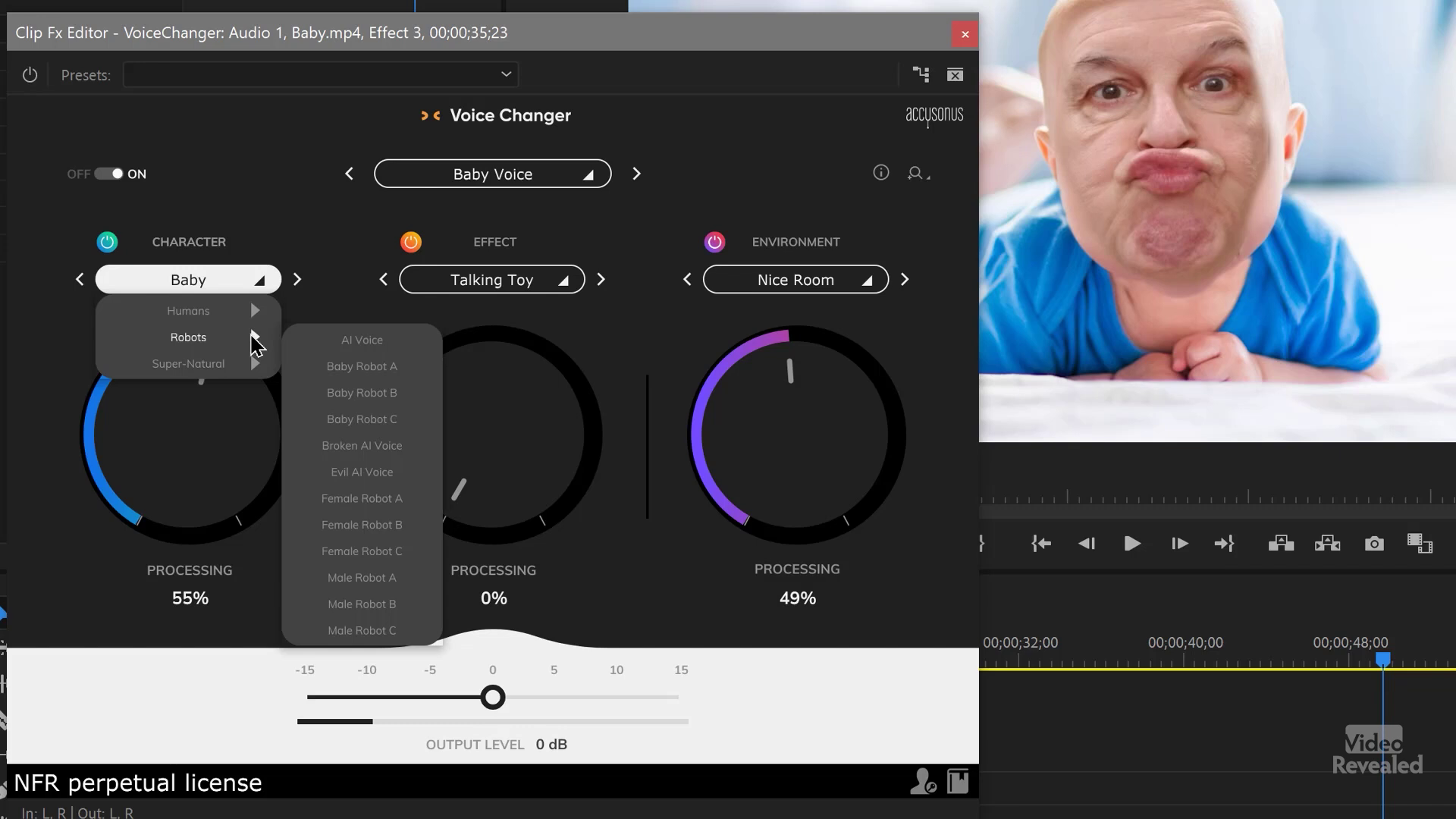
pyautogui.moveTo(239, 371)
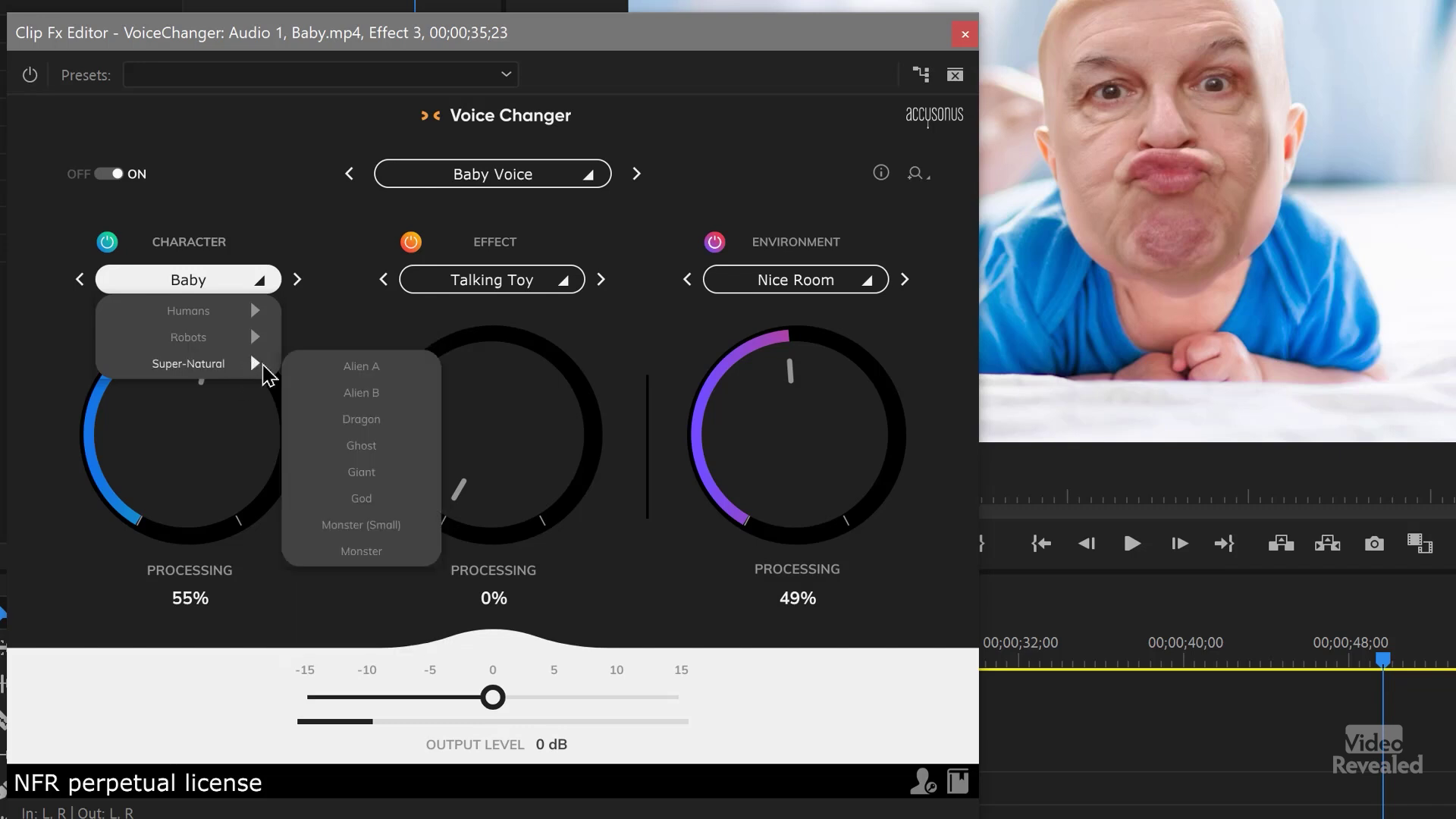
# Examine the Effect choices under Devices and Special FX and the Environment categories, and close the effect editor.
pyautogui.click(564, 282)
pyautogui.moveTo(563, 313)
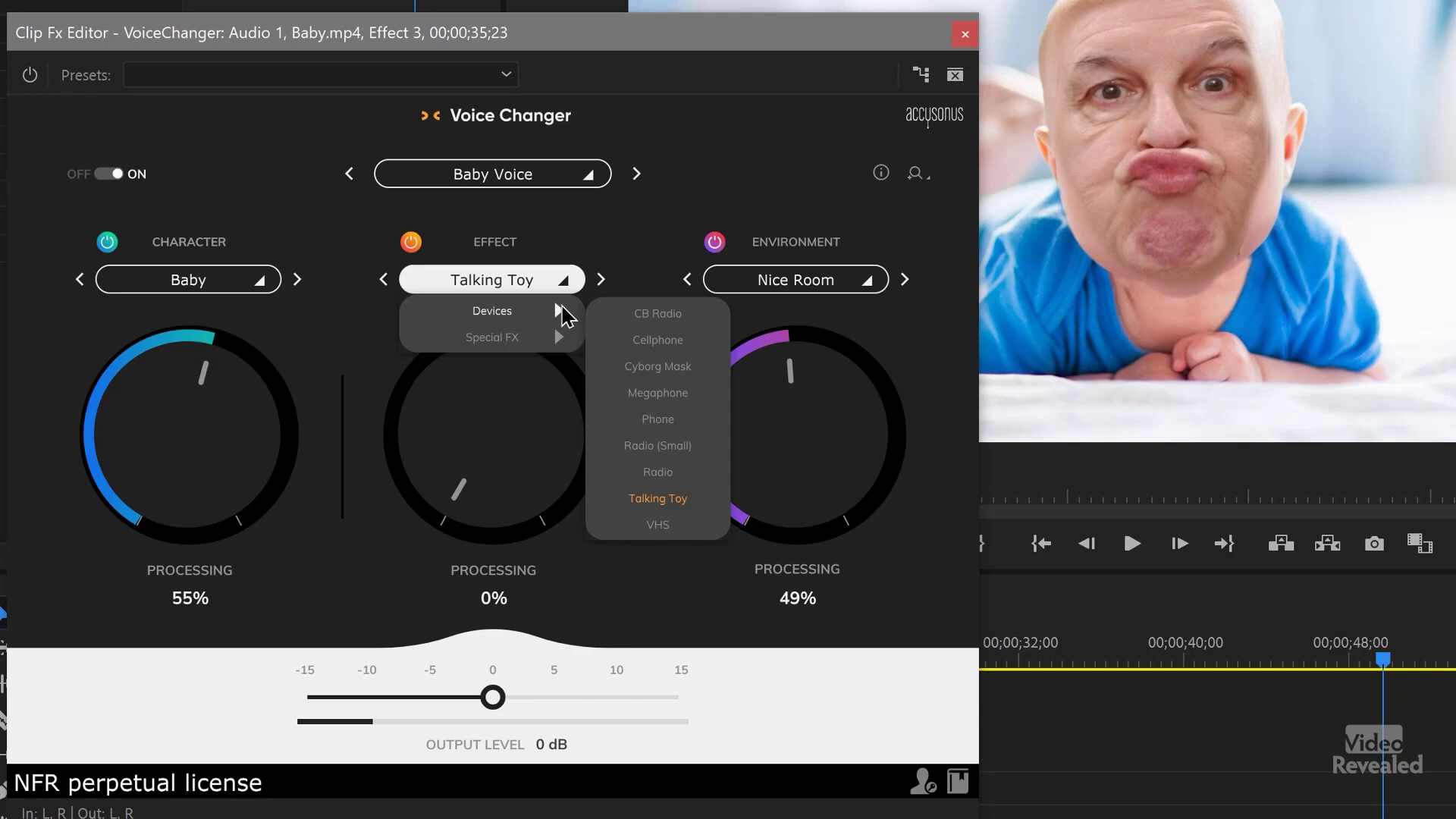
pyautogui.moveTo(565, 347)
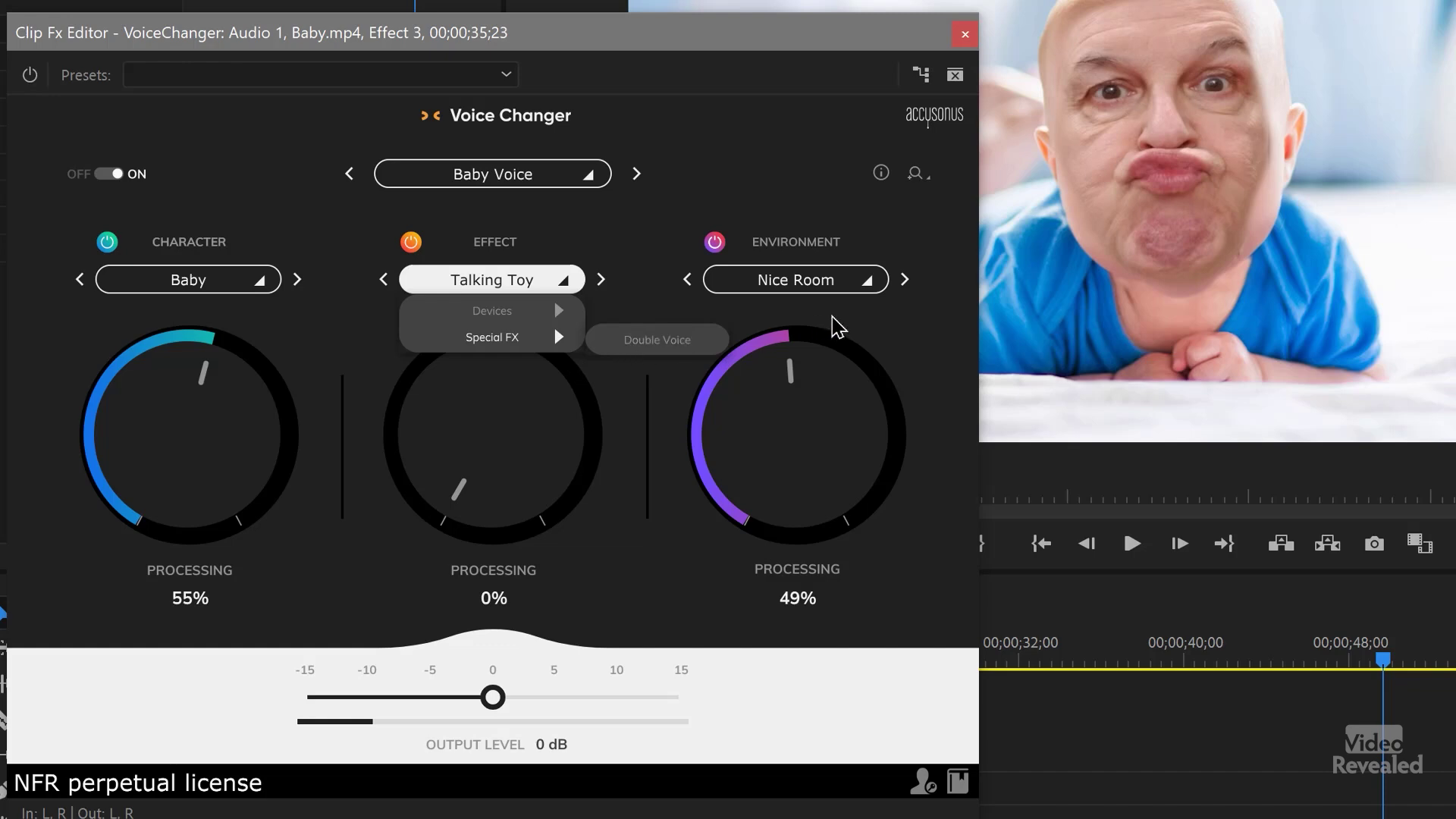
pyautogui.click(866, 284)
pyautogui.moveTo(864, 320)
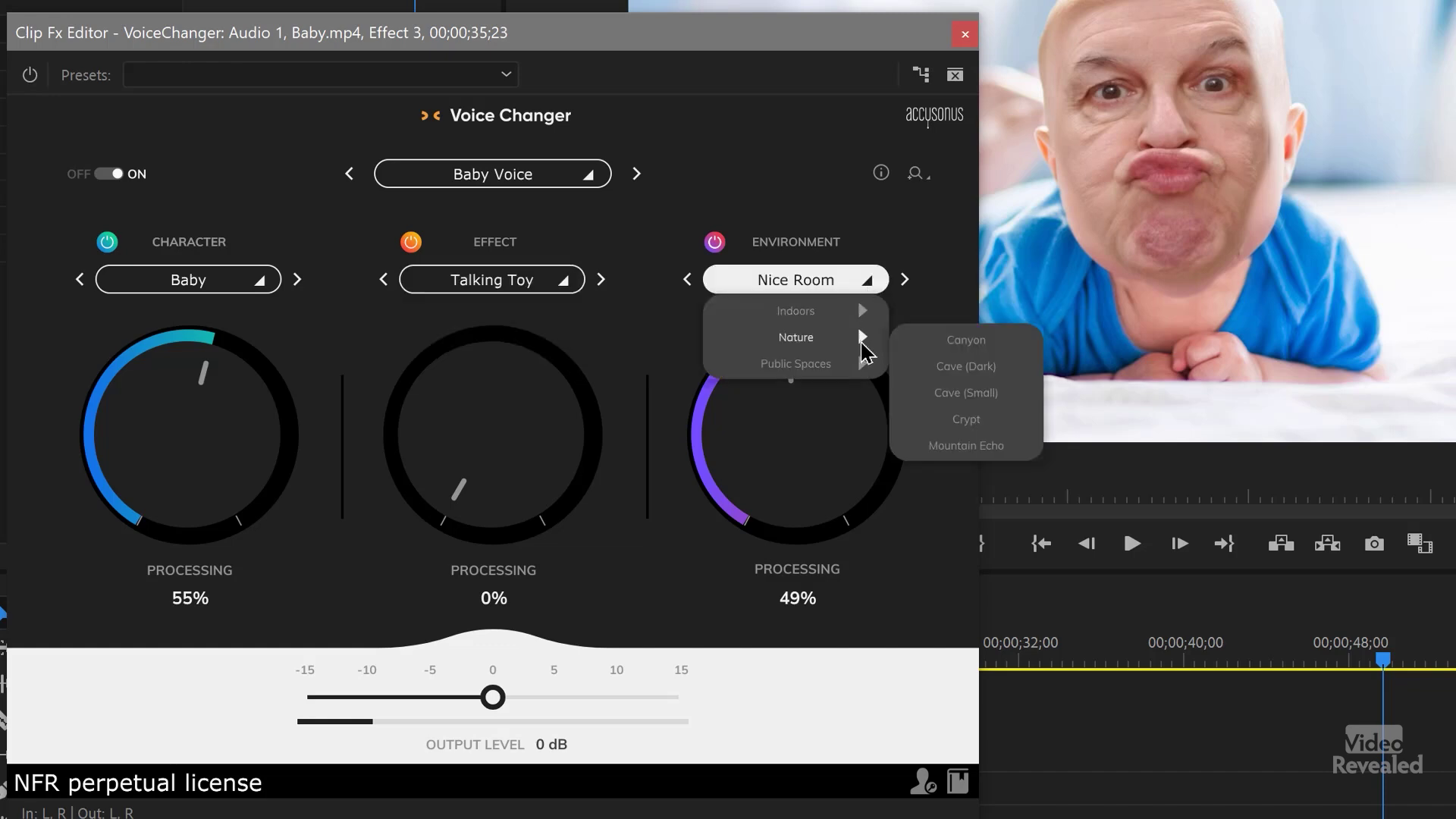
pyautogui.moveTo(864, 367)
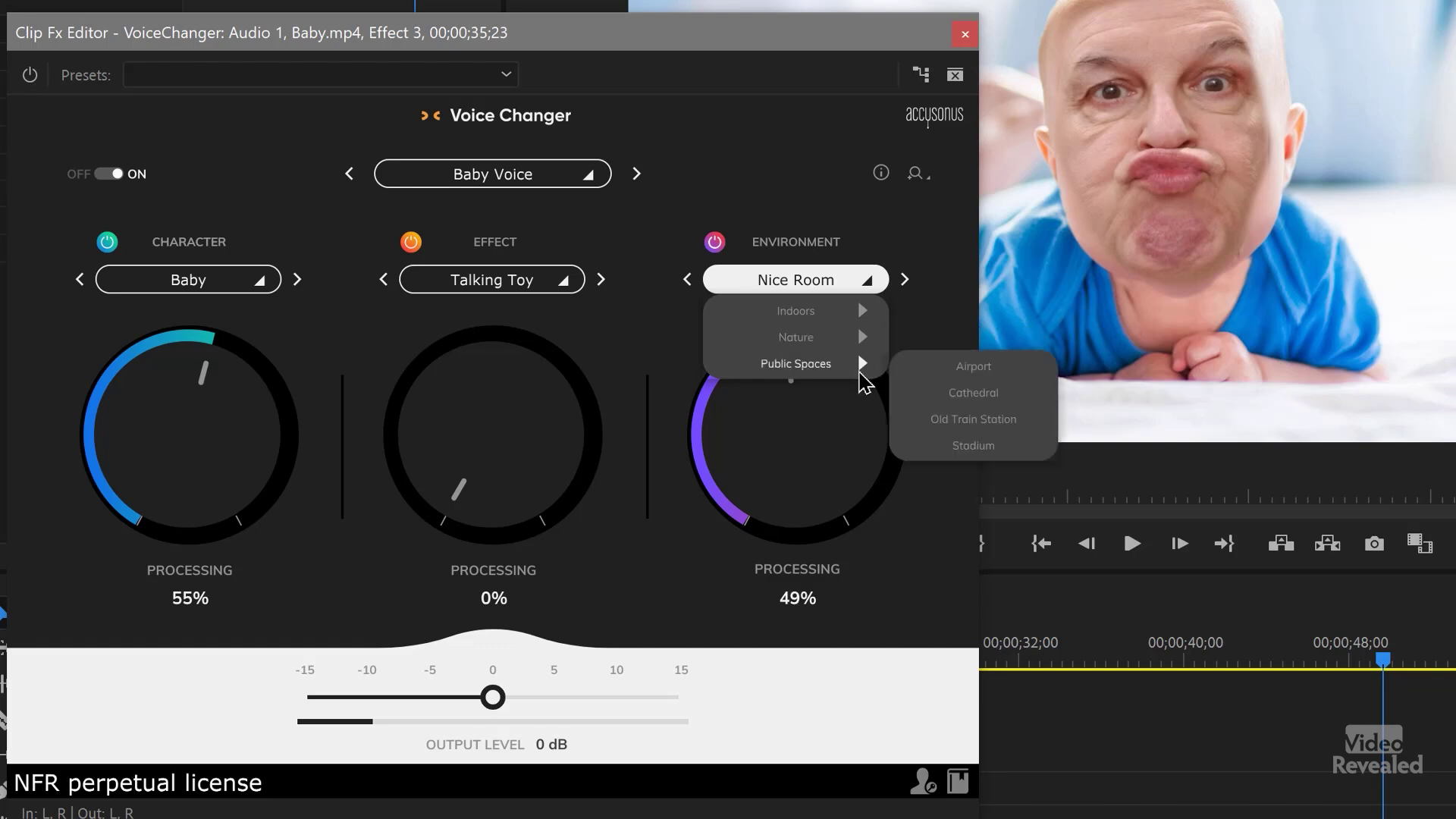
pyautogui.click(762, 187)
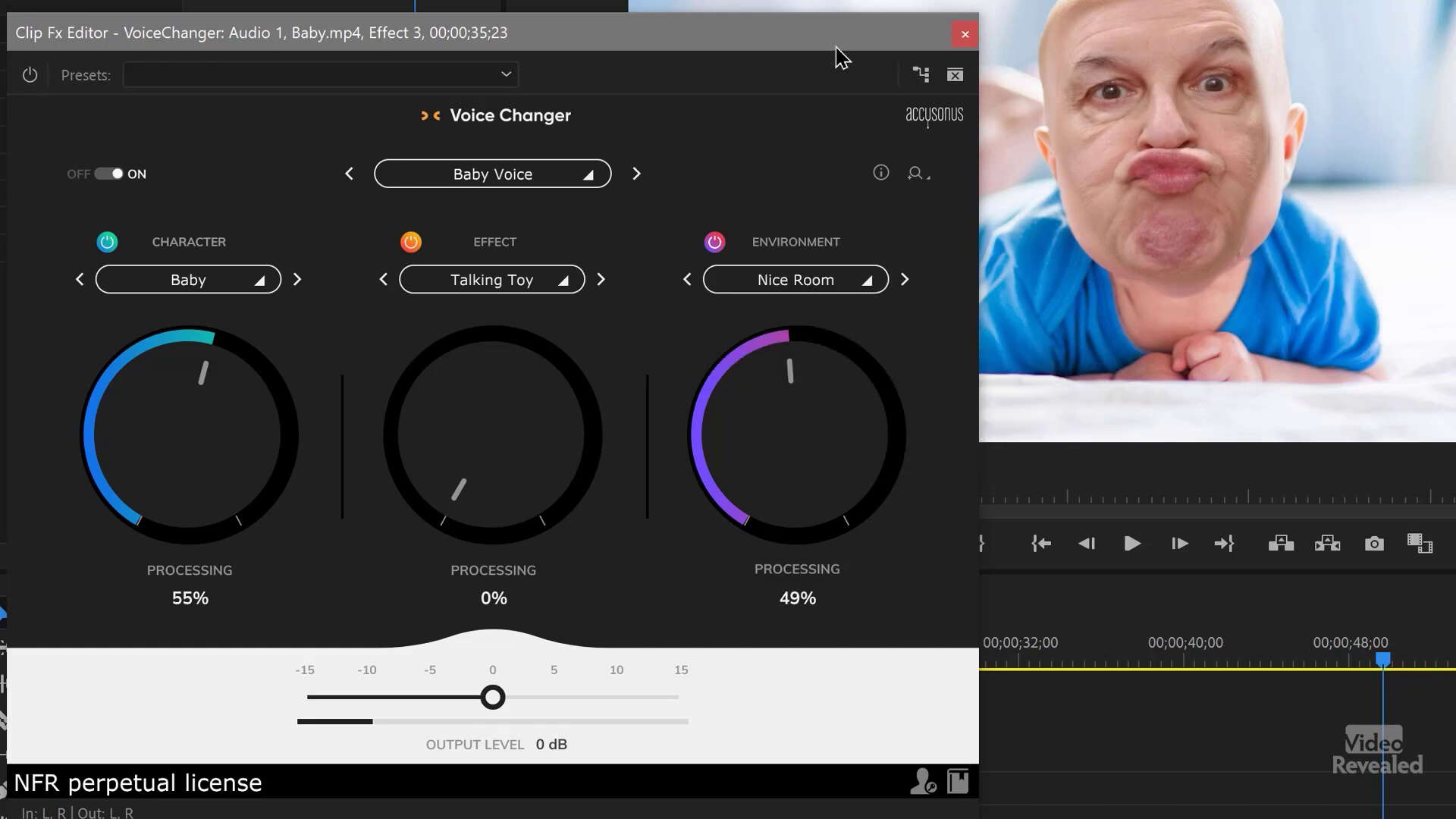
pyautogui.click(965, 36)
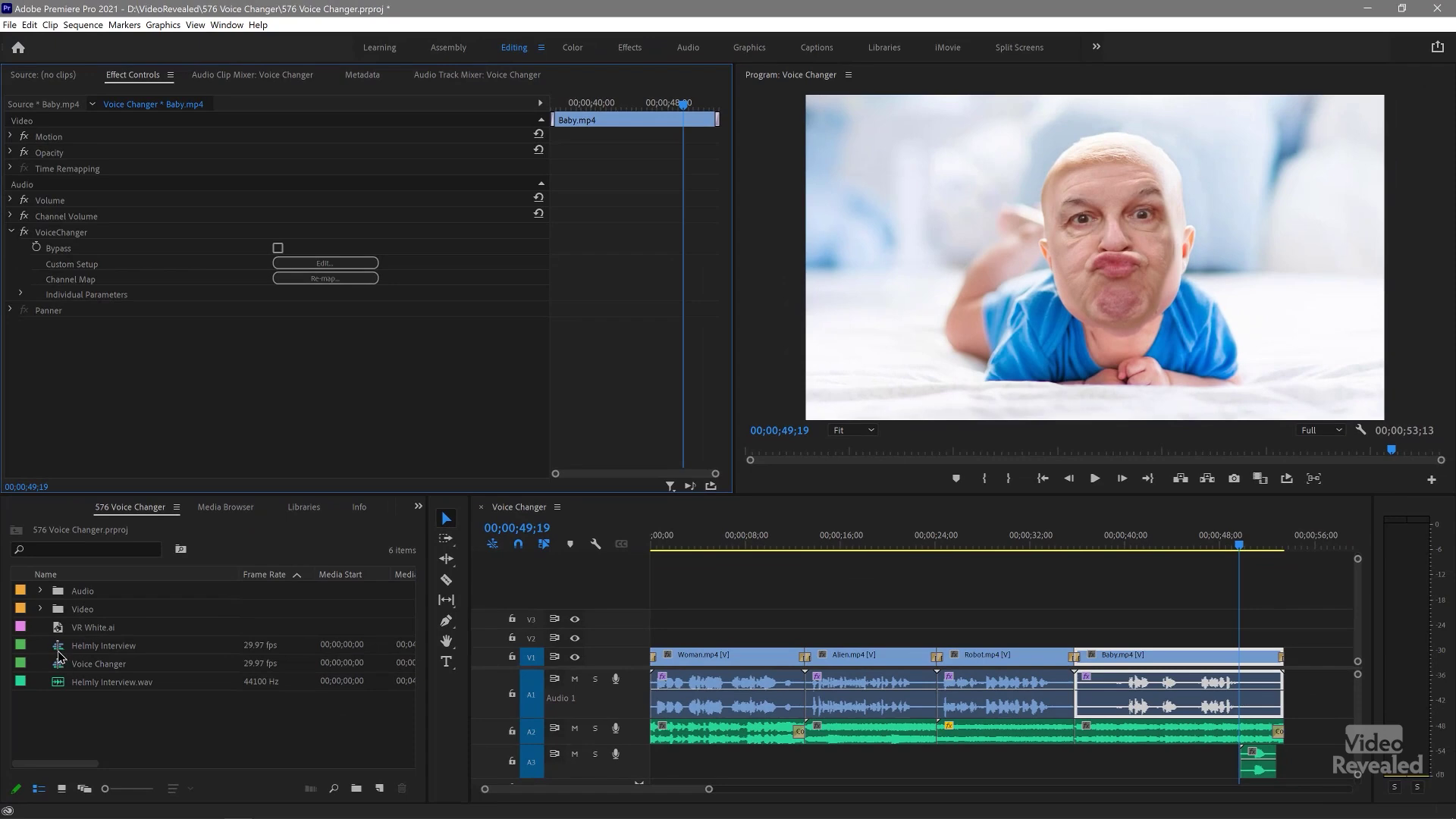
# Open the interview sequence, play its beginning, and open the Voice Changer editor for its audio clip.
pyautogui.doubleClick(59, 651)
pyautogui.moveTo(677, 540); pyautogui.dragTo(621, 545)
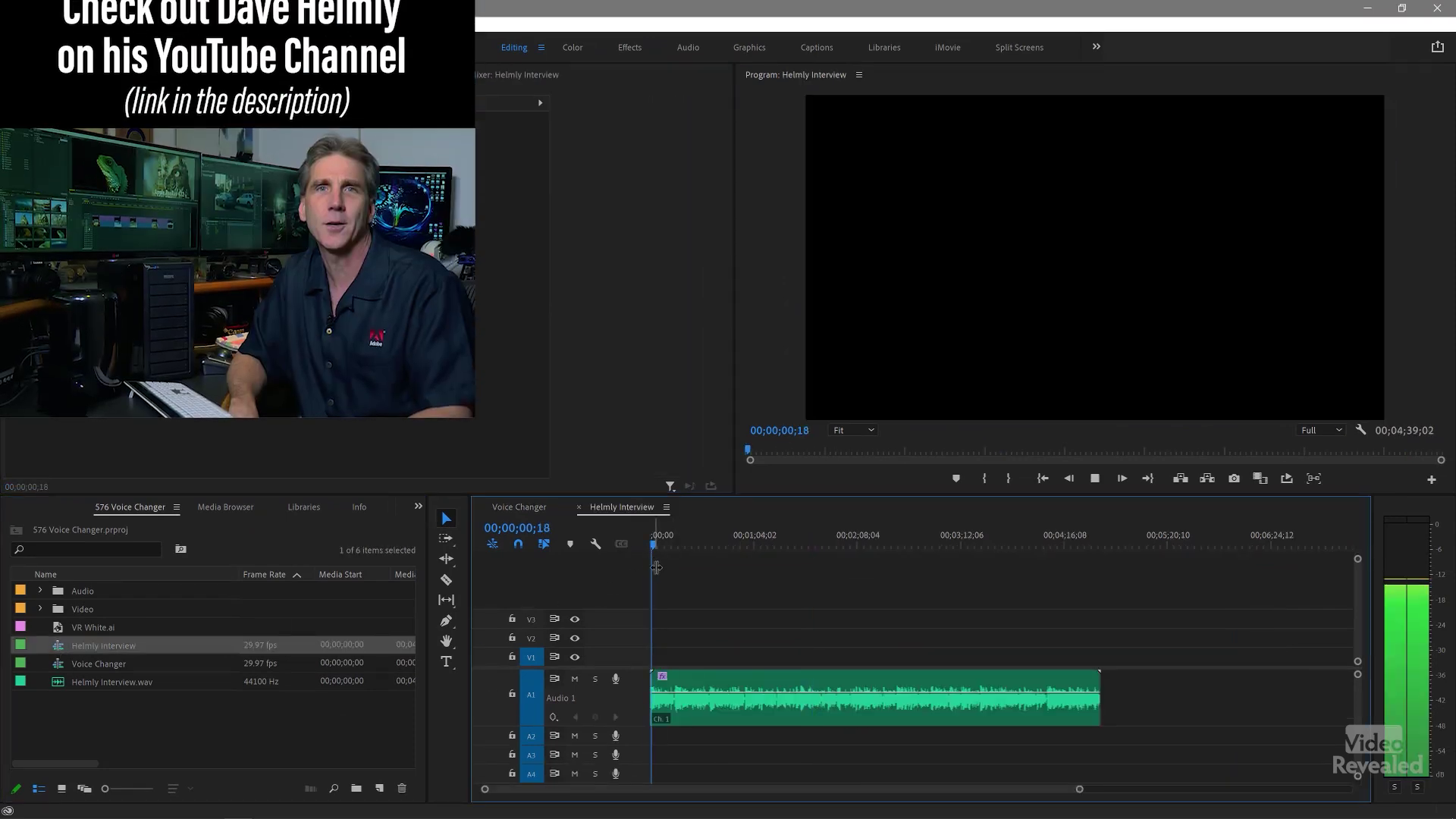
pyautogui.press('space')
pyautogui.click(704, 677)
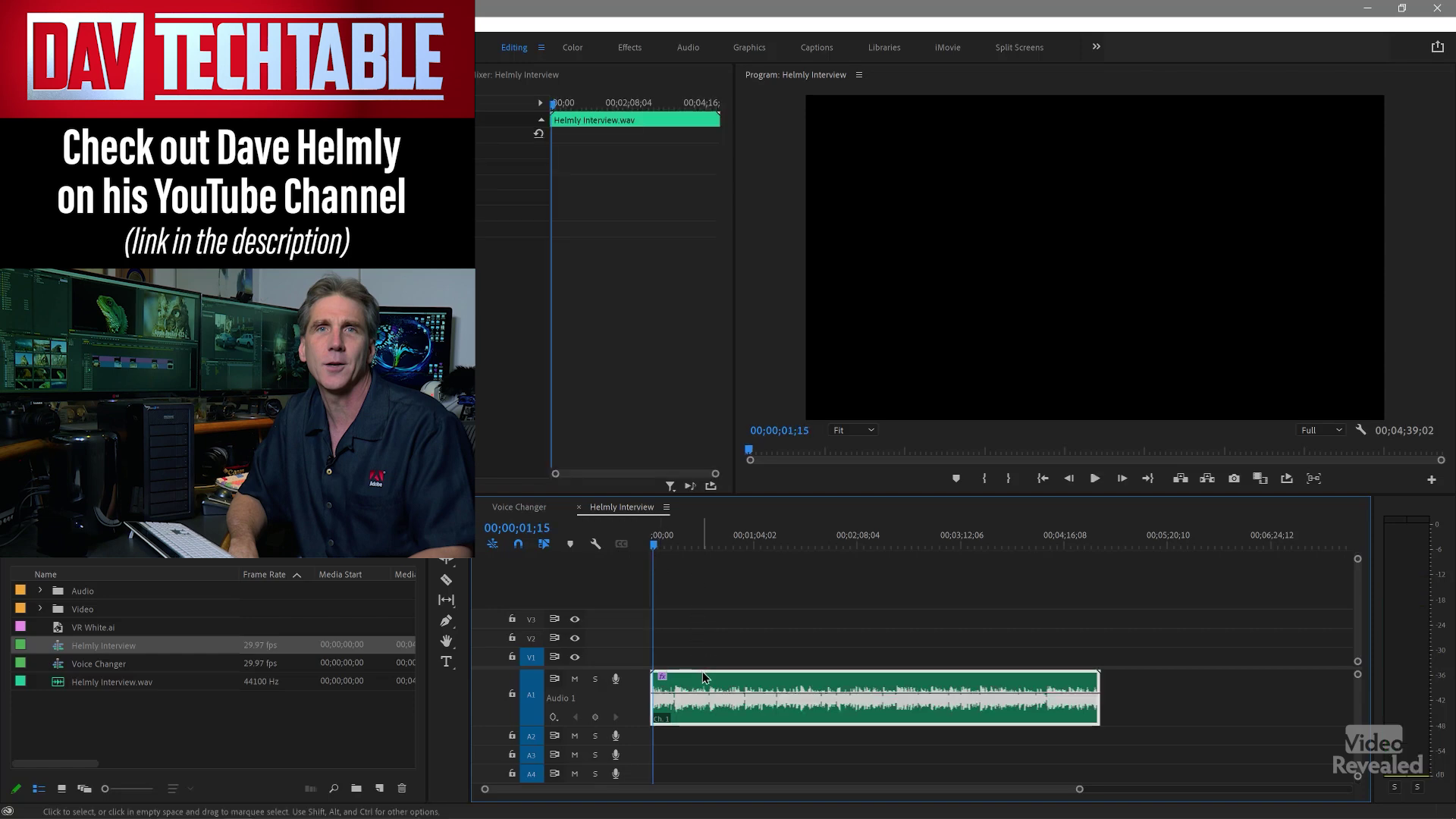
pyautogui.click(565, 210)
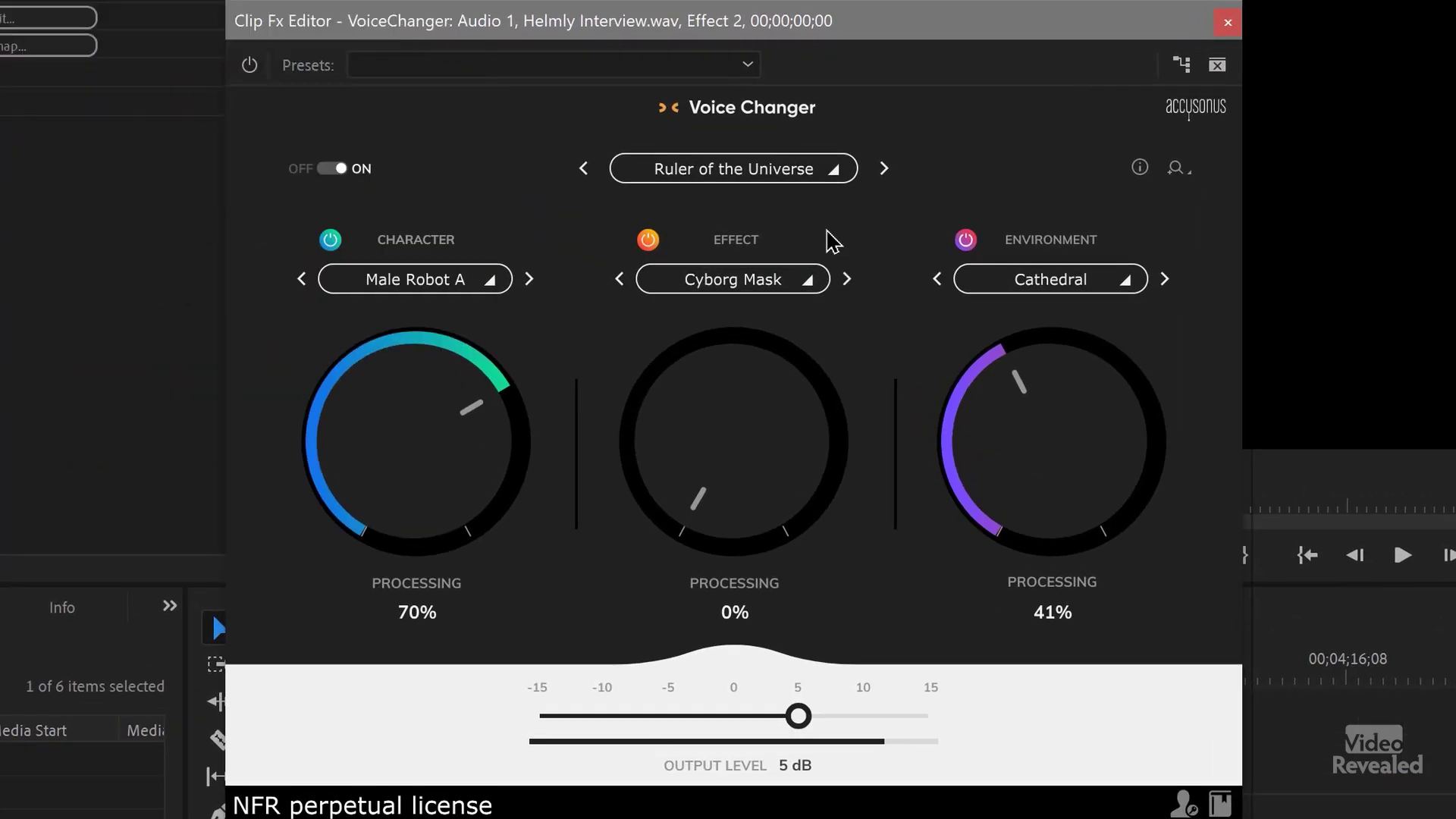
# Apply the 90s Video Tape preset from the Creator's Basic Pack to the interview clip.
pyautogui.click(835, 176)
pyautogui.moveTo(757, 256)
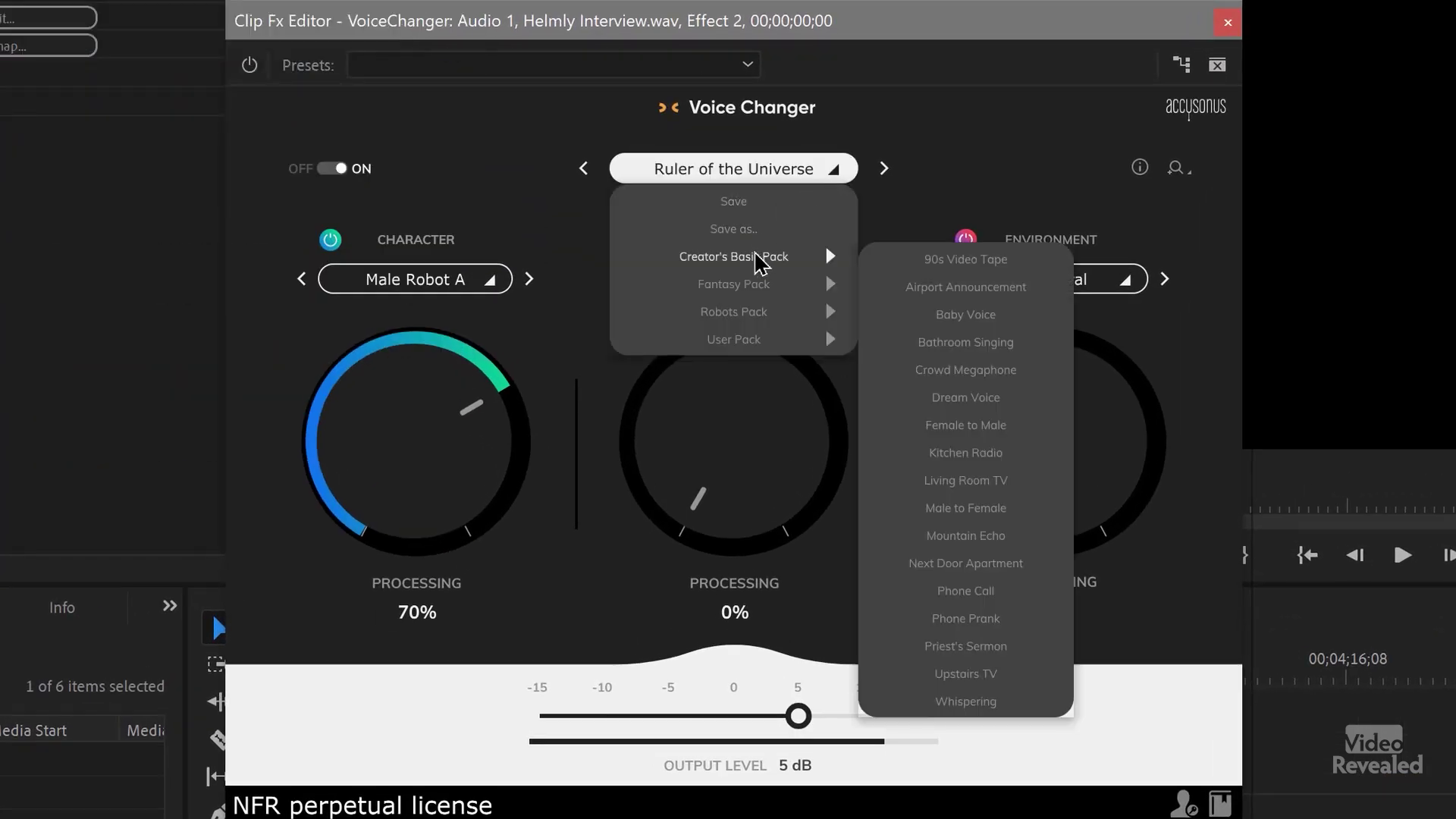
pyautogui.click(948, 258)
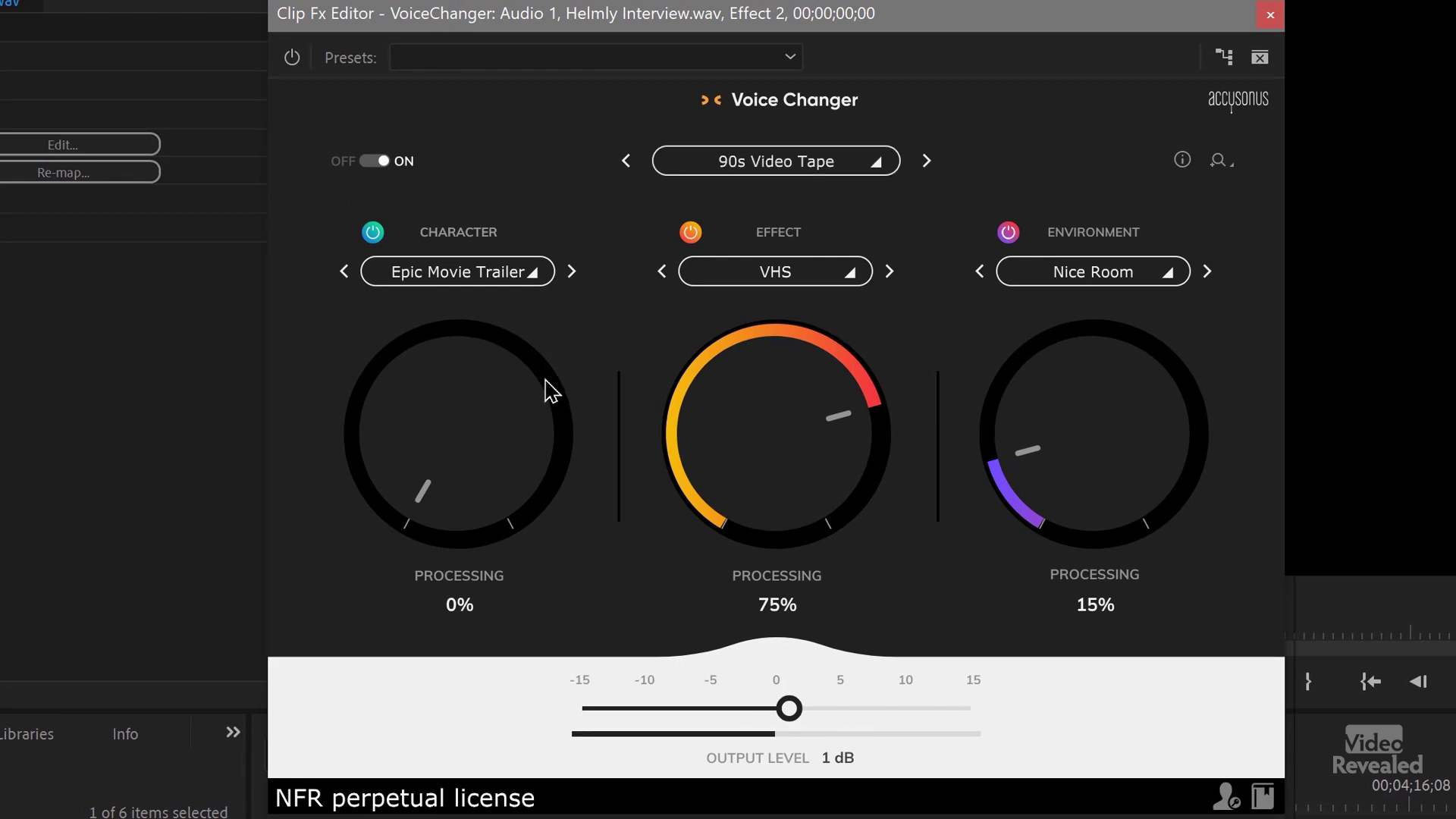
# Try the Epic Movie Trailer character at 60% processing and adjust the output level.
pyautogui.moveTo(455, 478); pyautogui.dragTo(424, 334)
pyautogui.moveTo(445, 458); pyautogui.dragTo(442, 396)
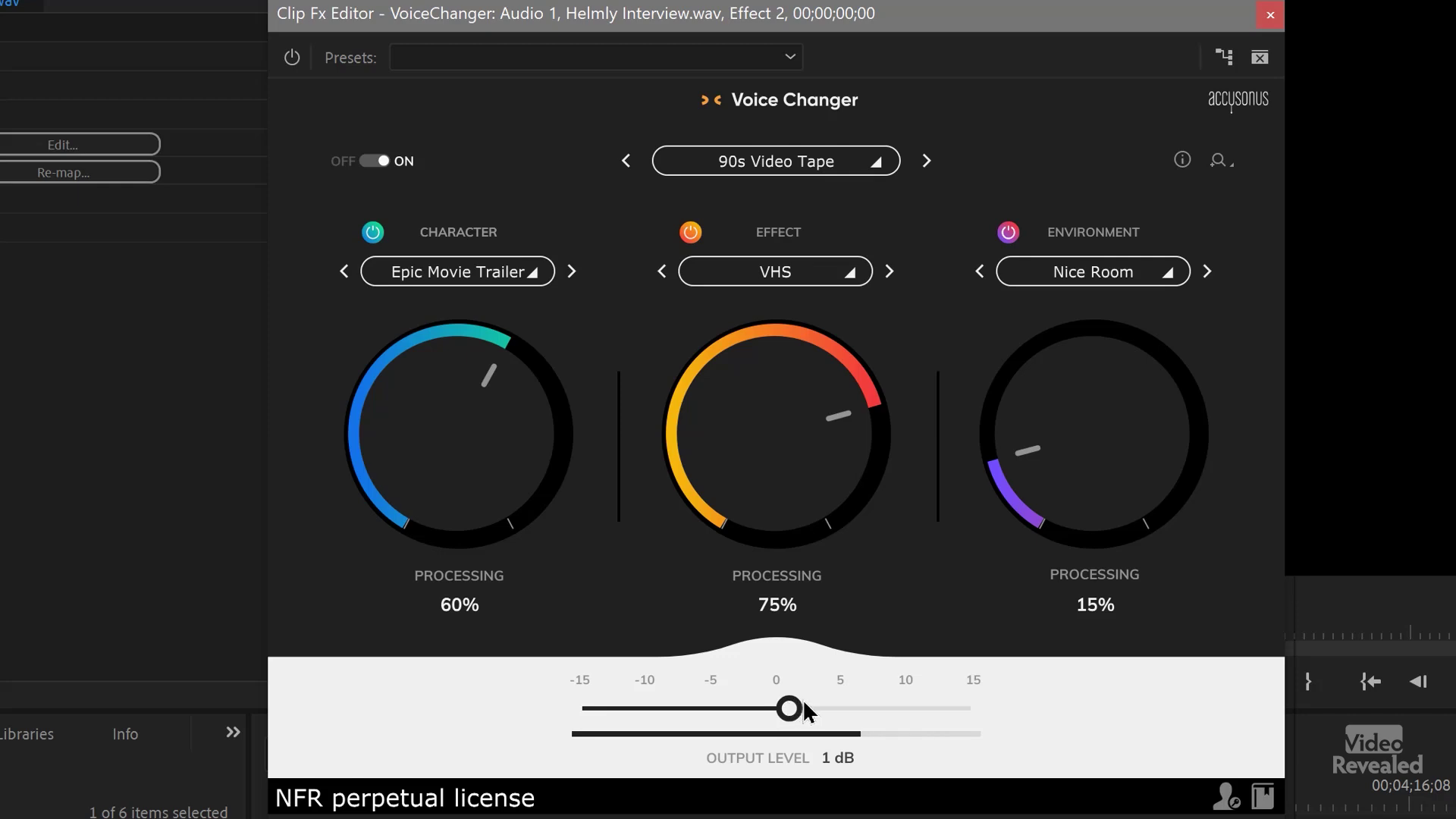
pyautogui.moveTo(804, 709)
pyautogui.mouseDown()
pyautogui.moveTo(839, 709)
pyautogui.moveTo(788, 710)
pyautogui.mouseUp()
pyautogui.moveTo(471, 439); pyautogui.dragTo(407, 606)
# Audition the presets one by one from Airport Announcement through Female to Male on the interview clip.
pyautogui.click(926, 160)
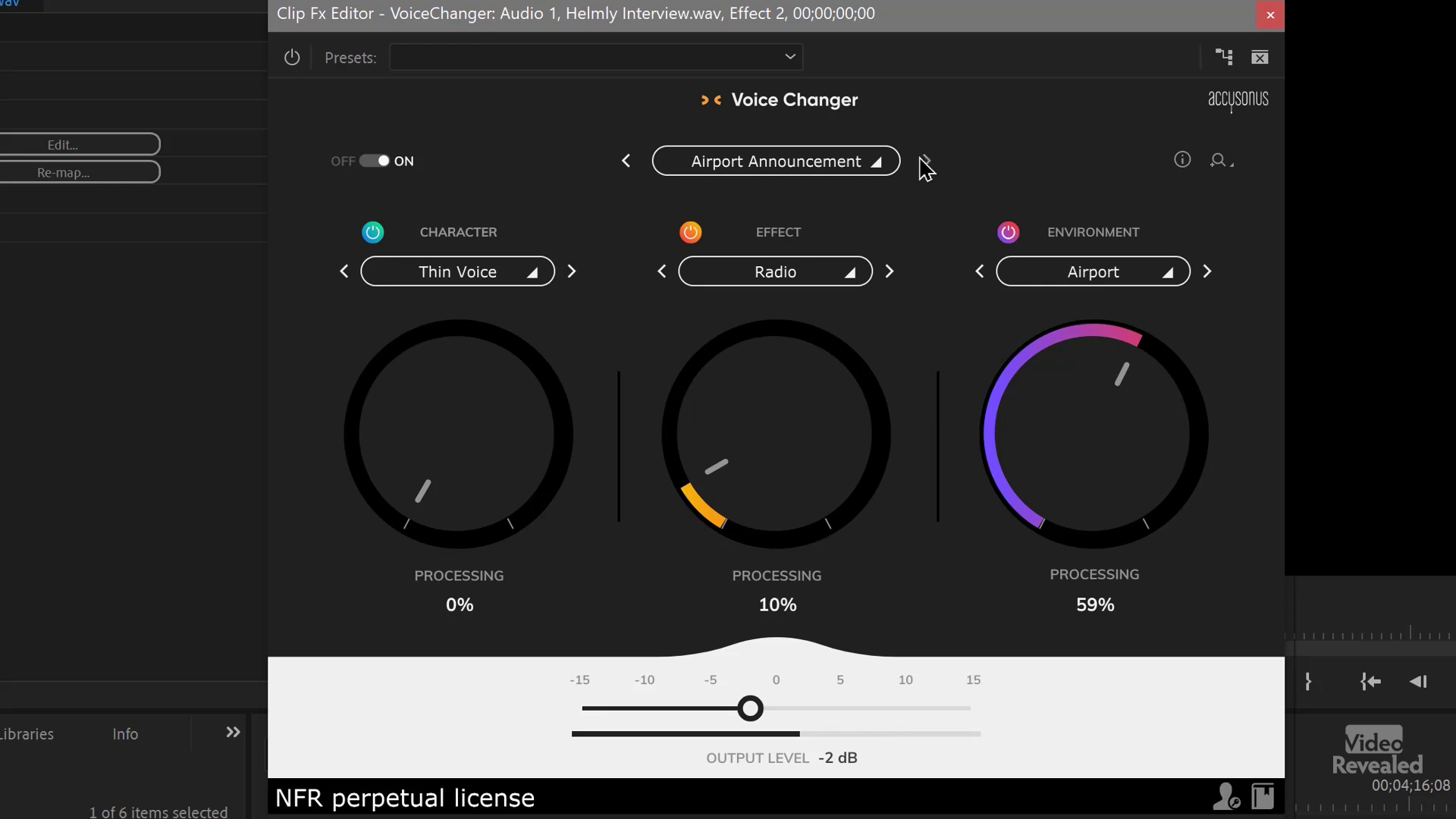
pyautogui.click(923, 160)
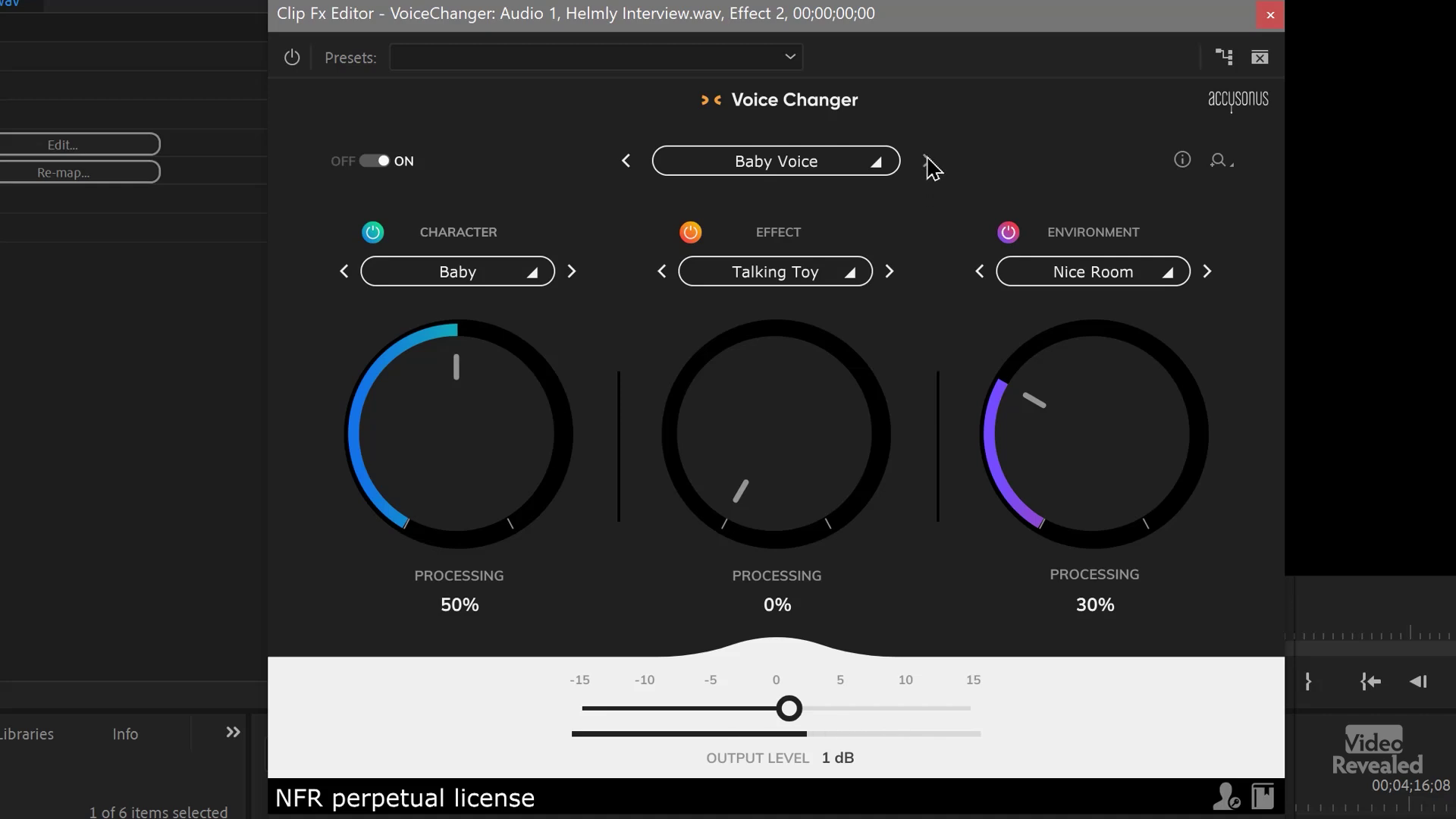
pyautogui.click(925, 160)
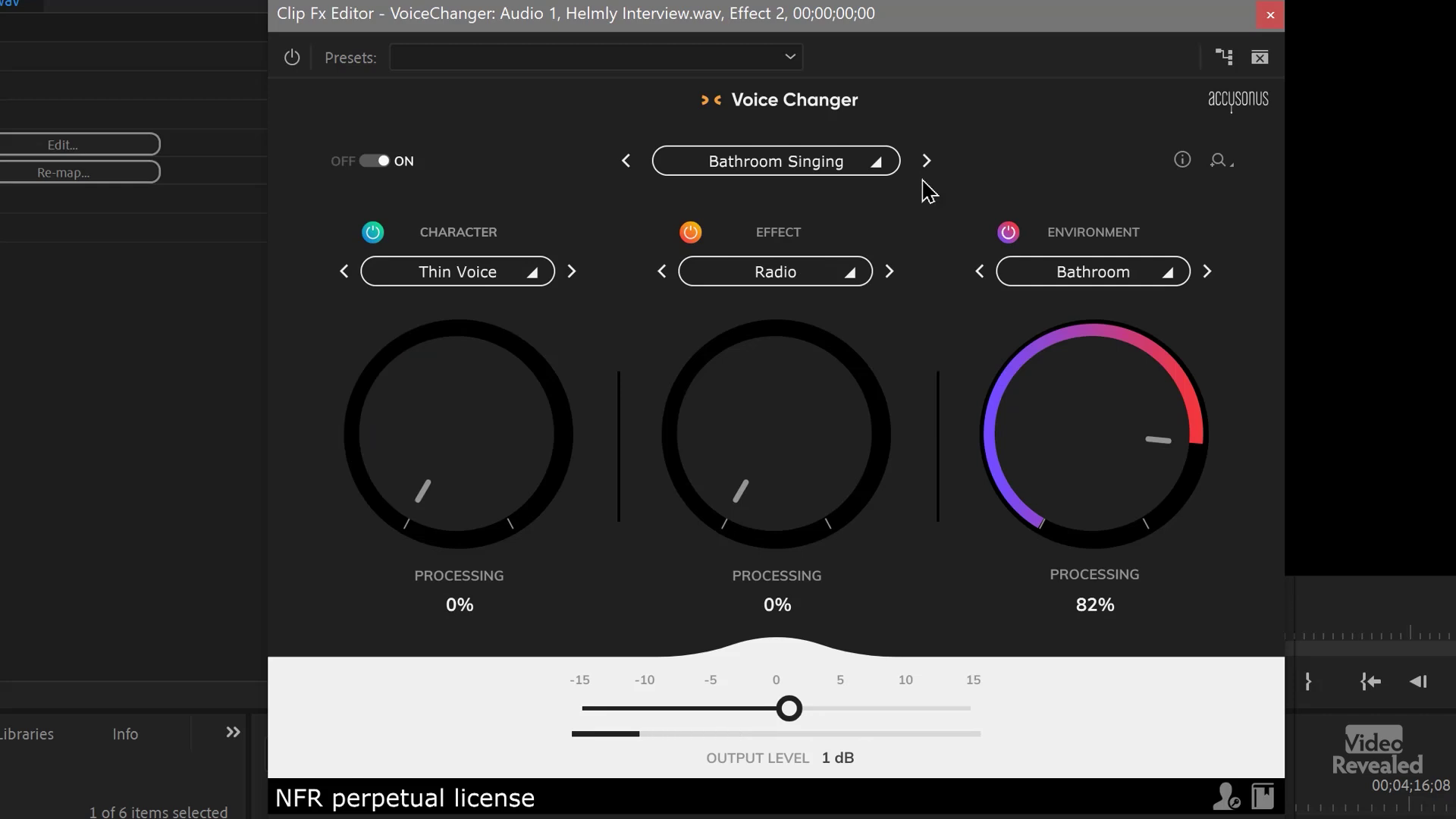
pyautogui.click(927, 162)
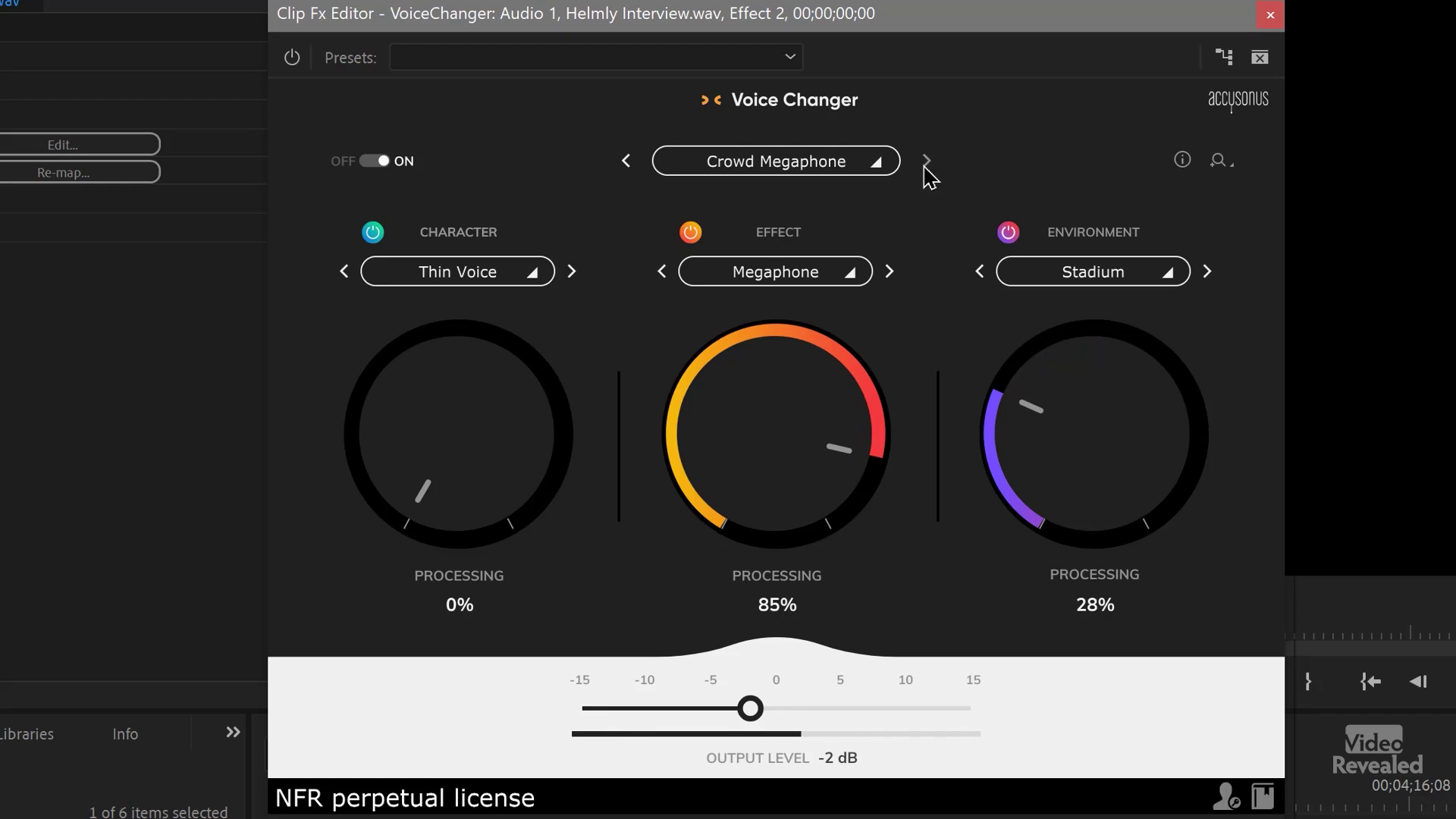
pyautogui.click(926, 164)
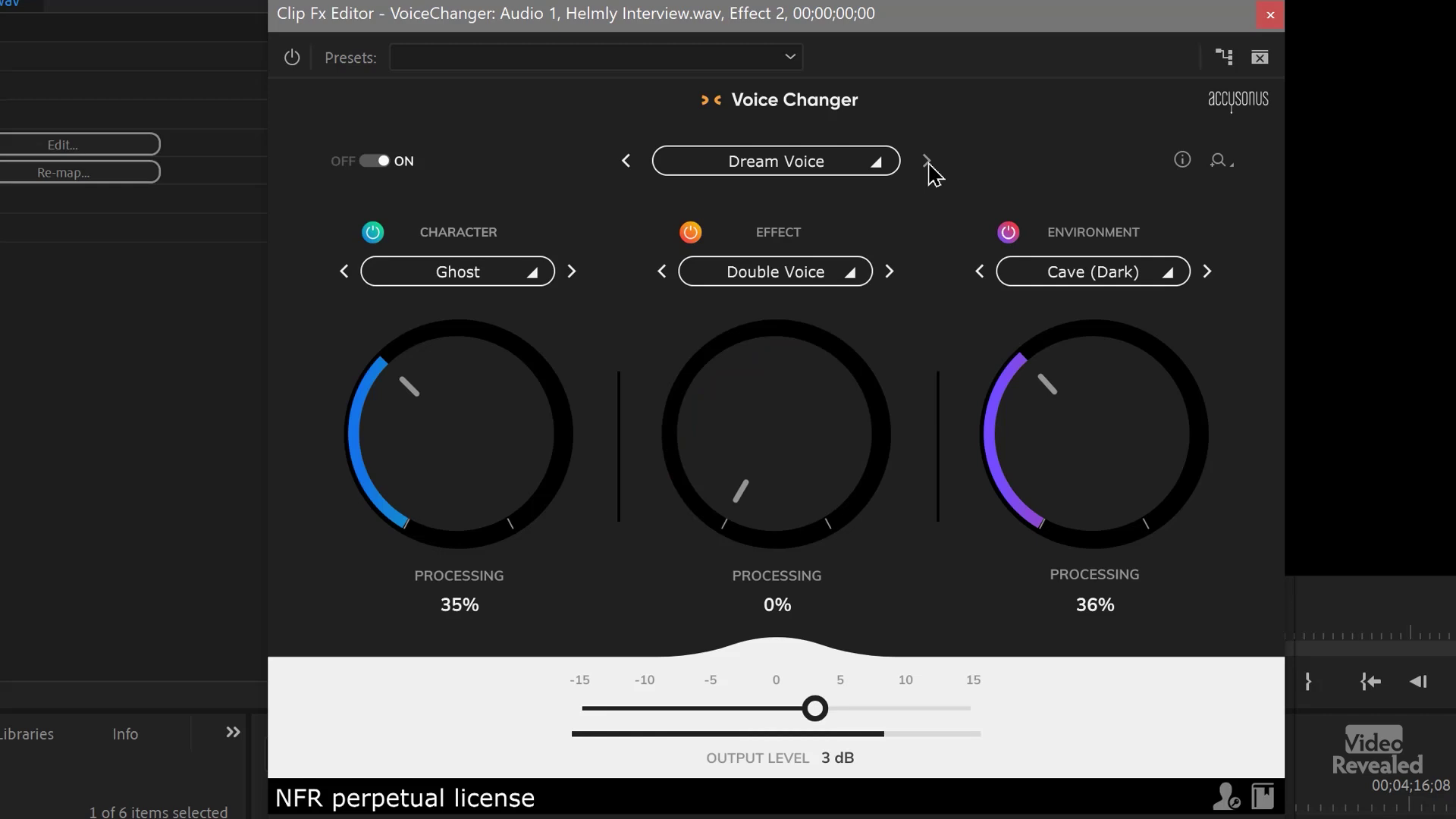
pyautogui.click(926, 163)
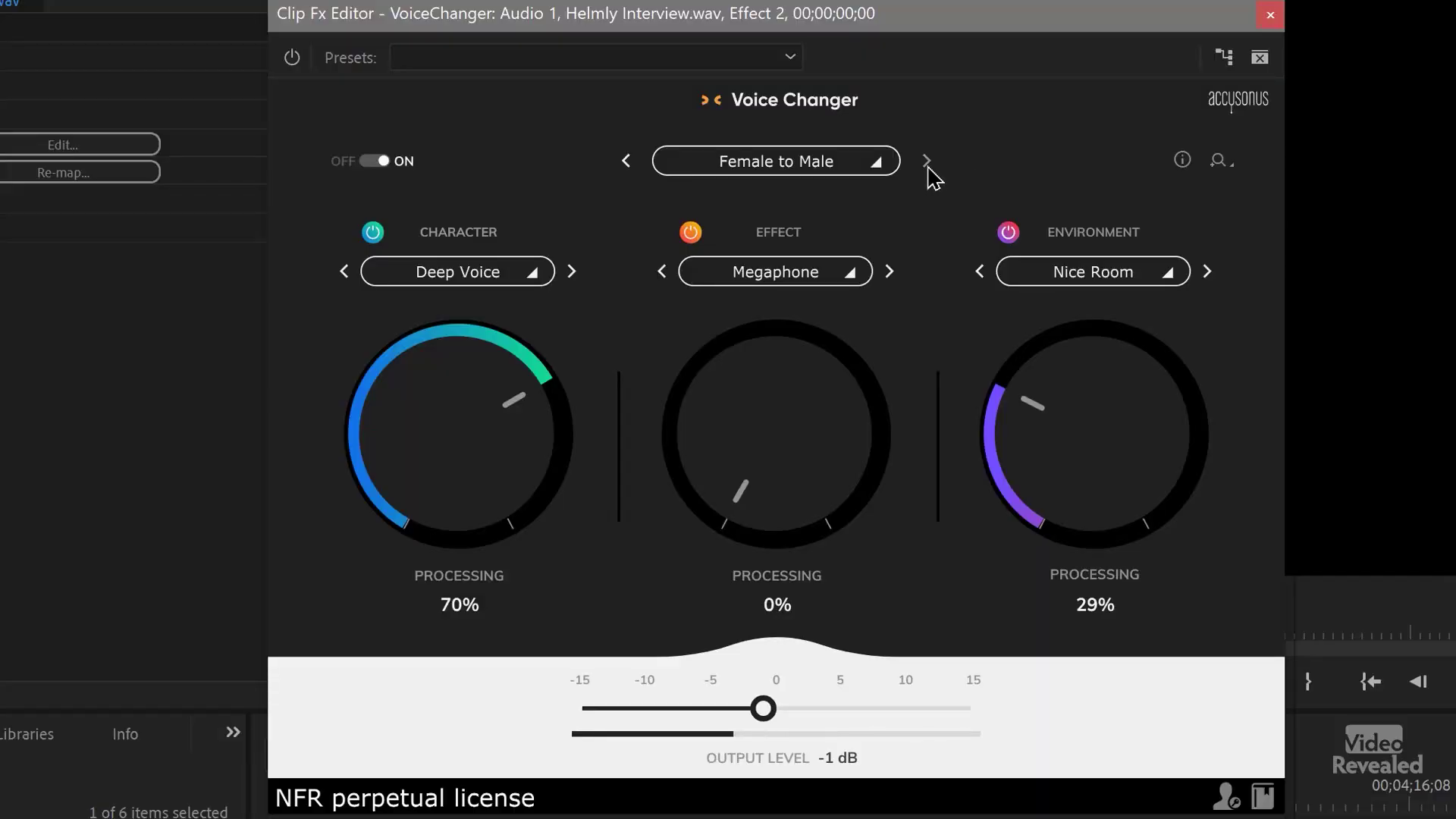
# Continue auditioning the presets one by one from Kitchen Radio through Next Door Apartment.
pyautogui.click(926, 161)
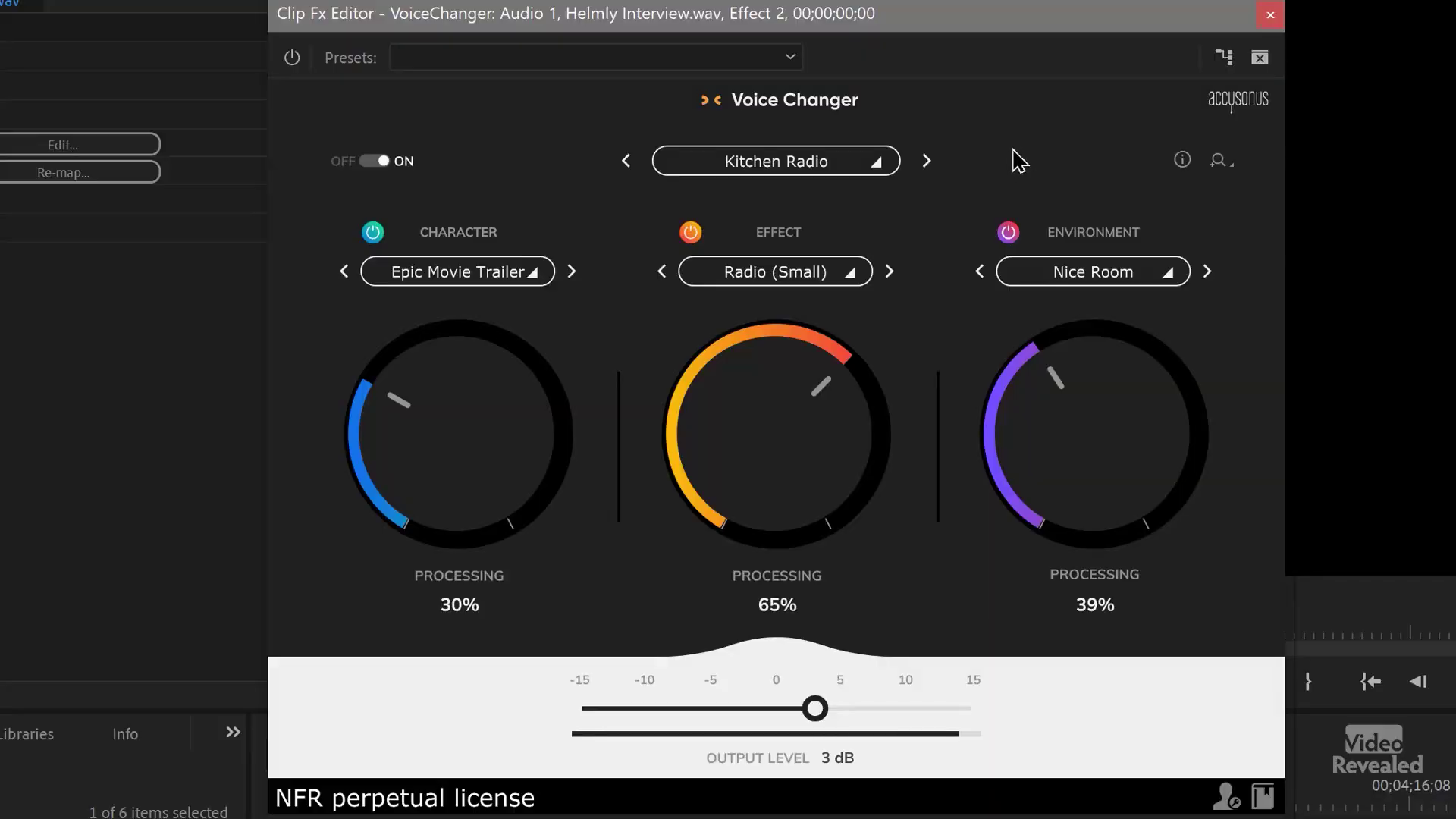
pyautogui.click(926, 161)
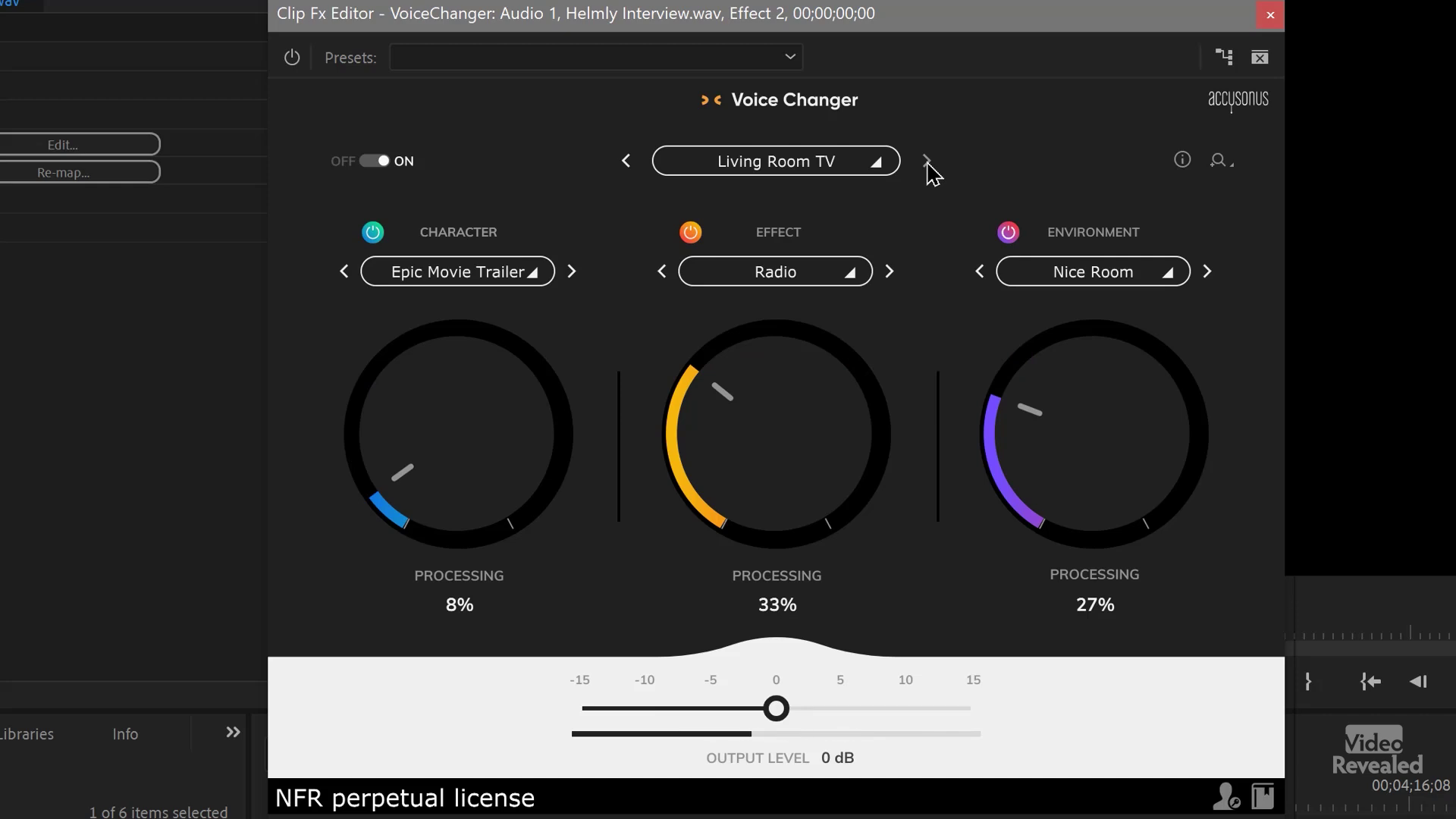
pyautogui.click(926, 161)
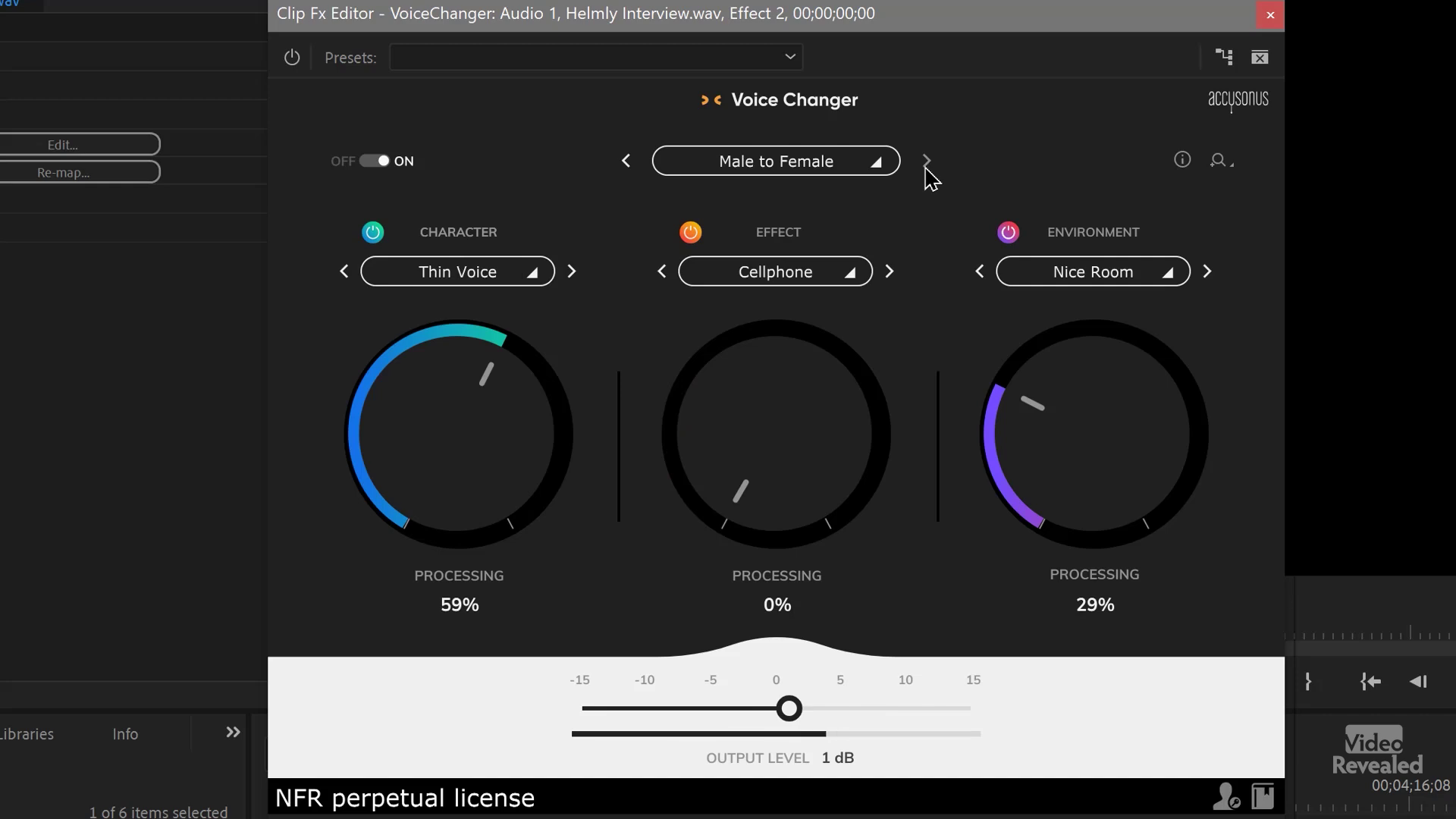
pyautogui.click(926, 160)
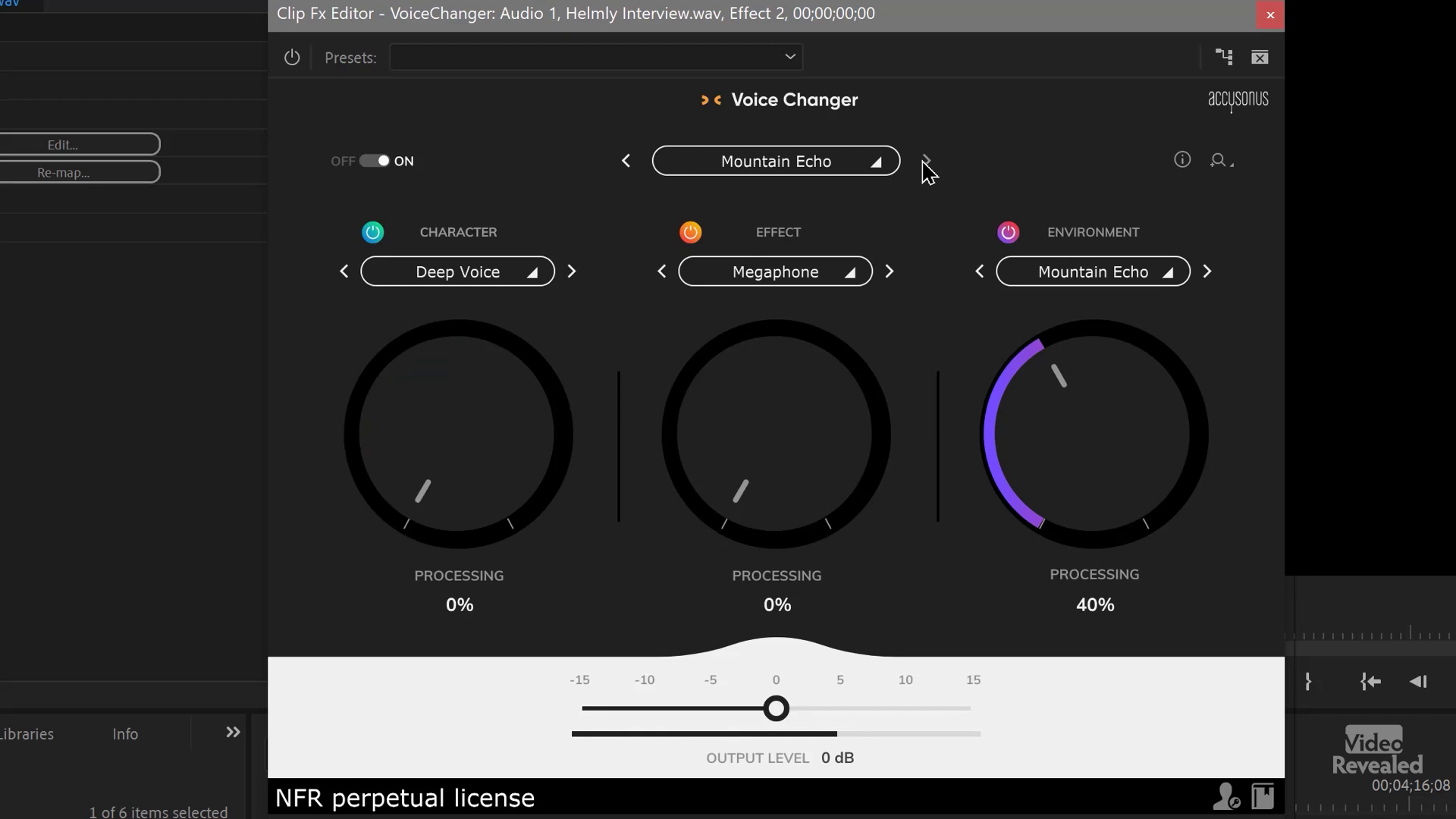
pyautogui.click(923, 163)
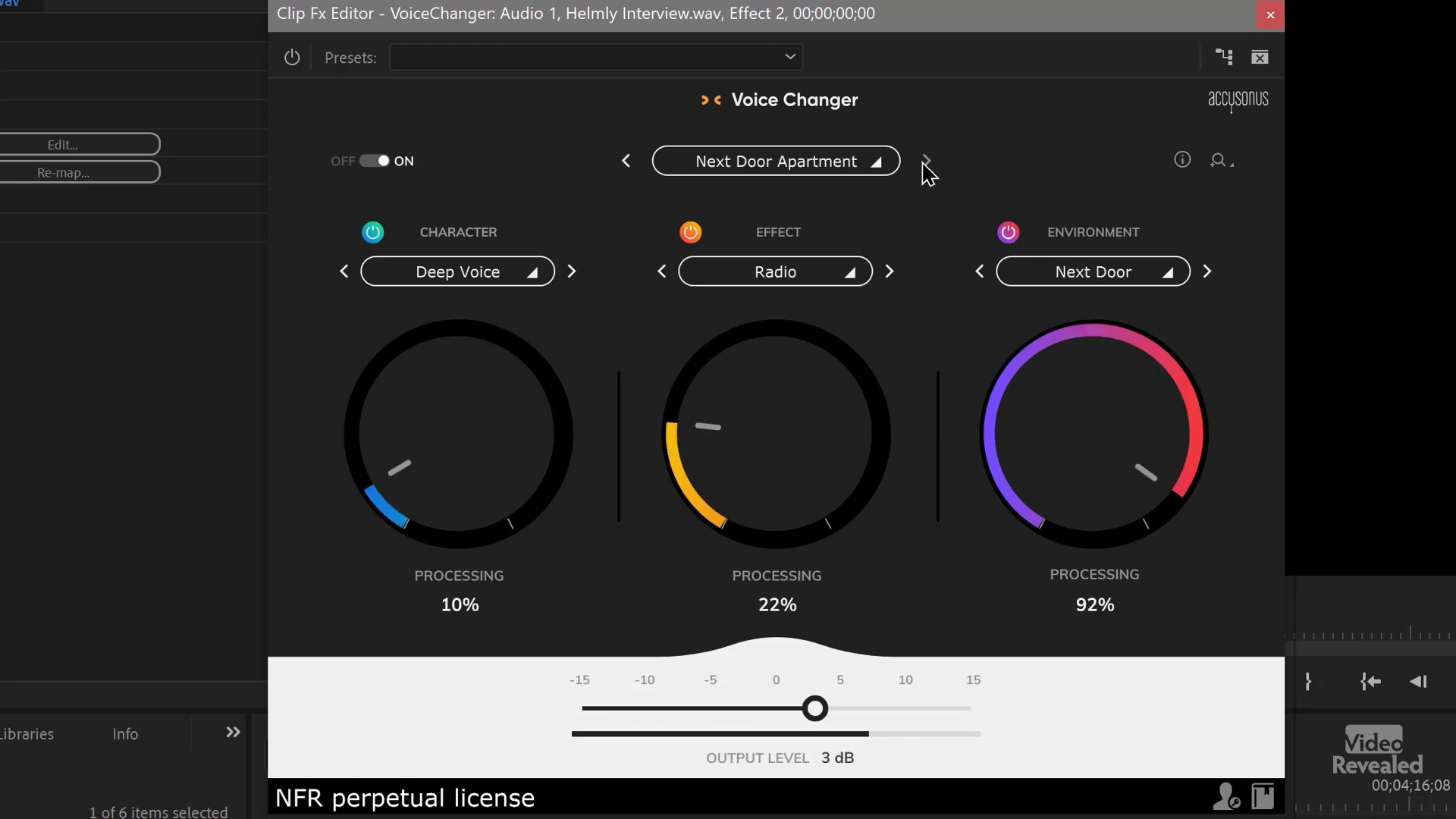
# Replay the Mountain Echo preset and audition the presets one by one from Next Door Apartment through Whispering on the interview clip.
pyautogui.click(626, 164)
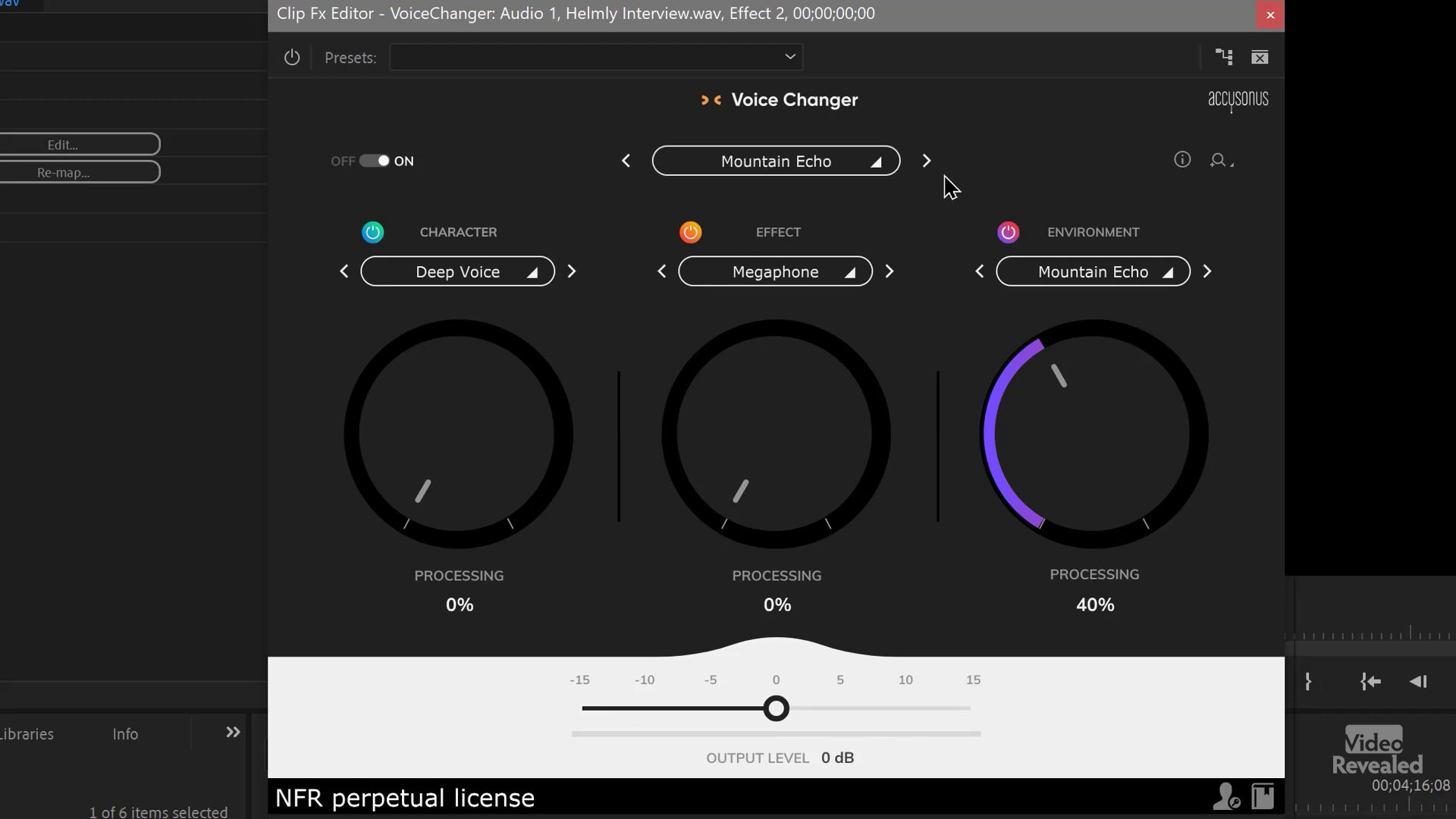
pyautogui.click(927, 160)
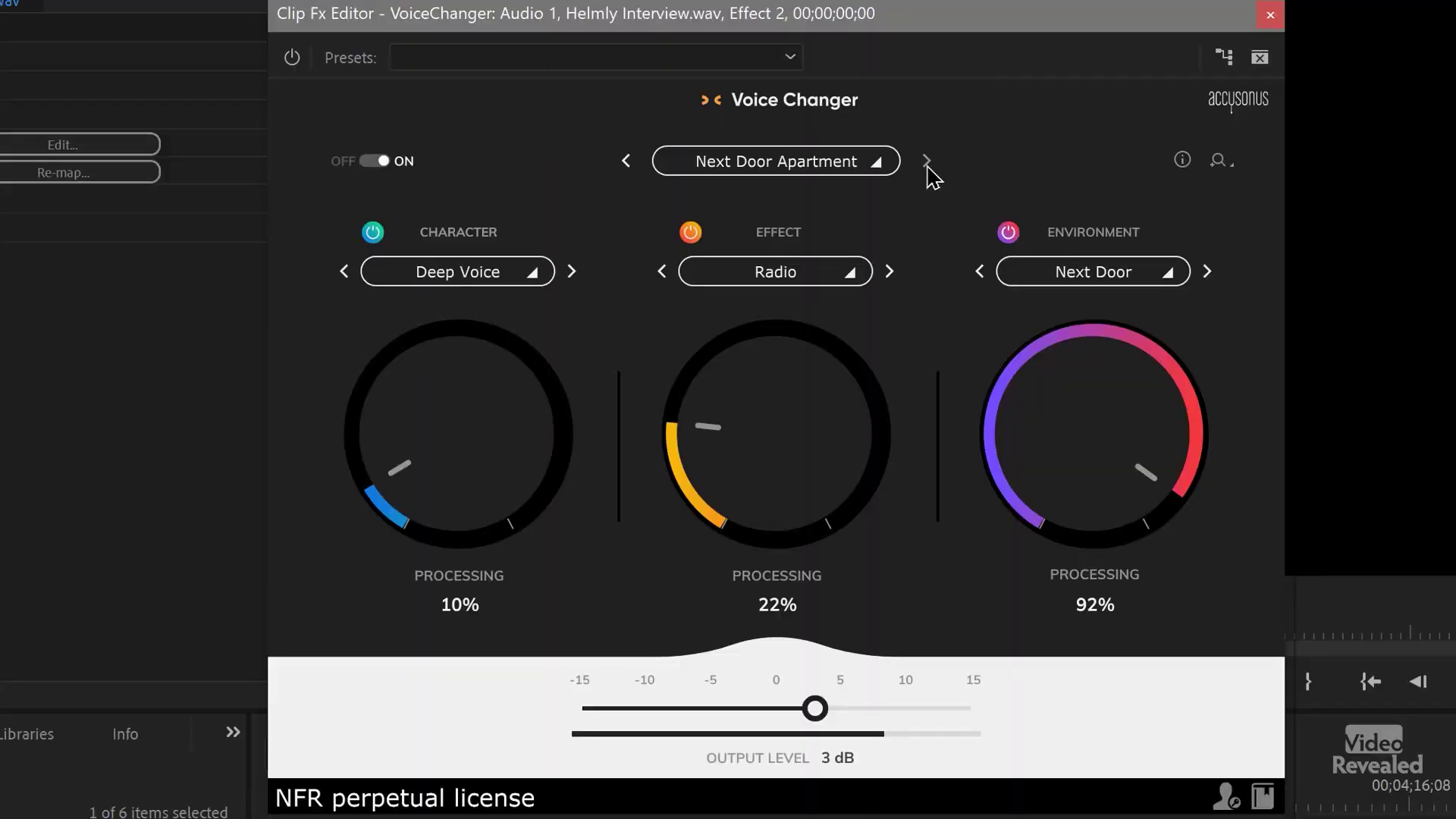
pyautogui.click(927, 161)
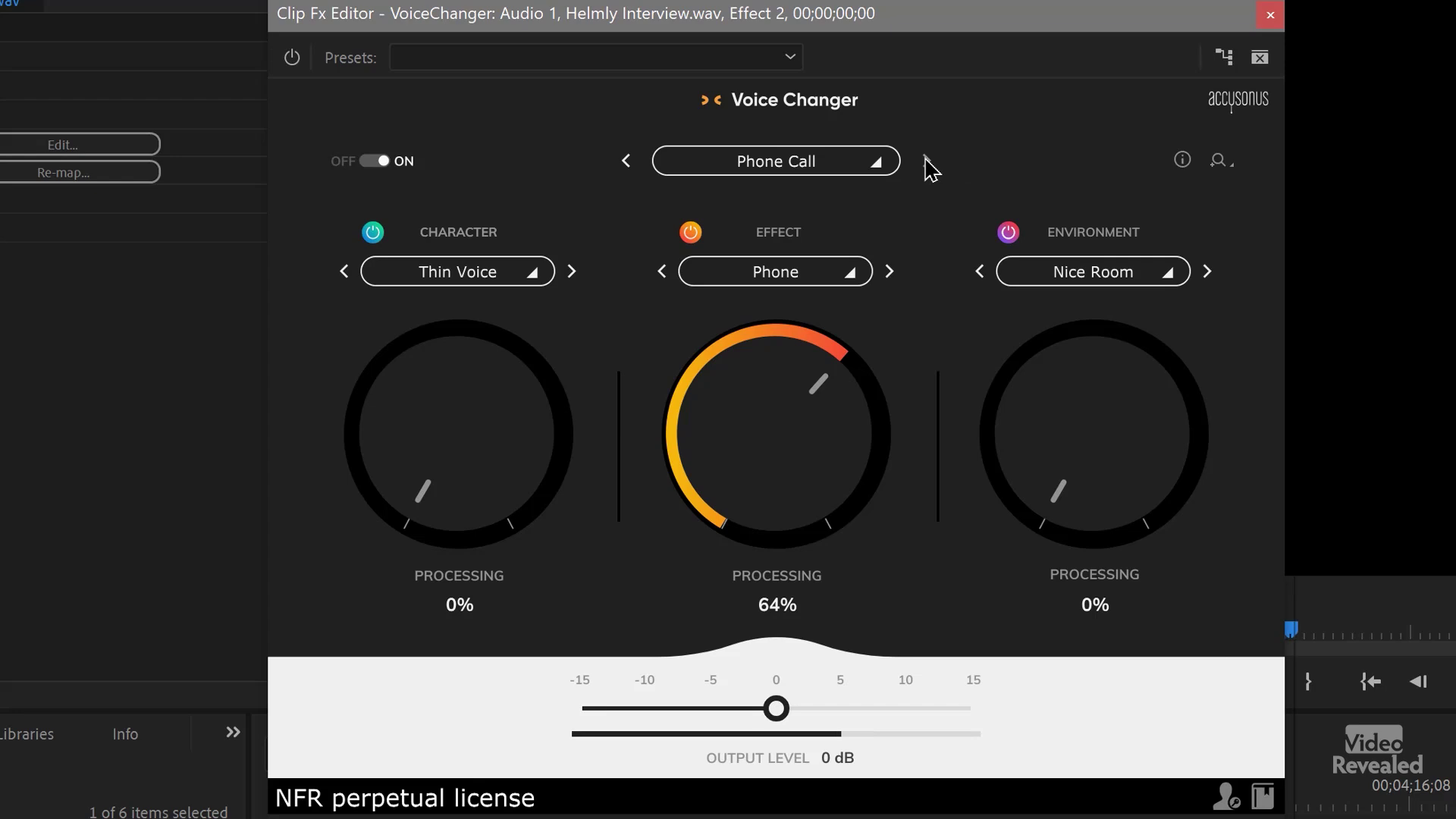
pyautogui.click(926, 160)
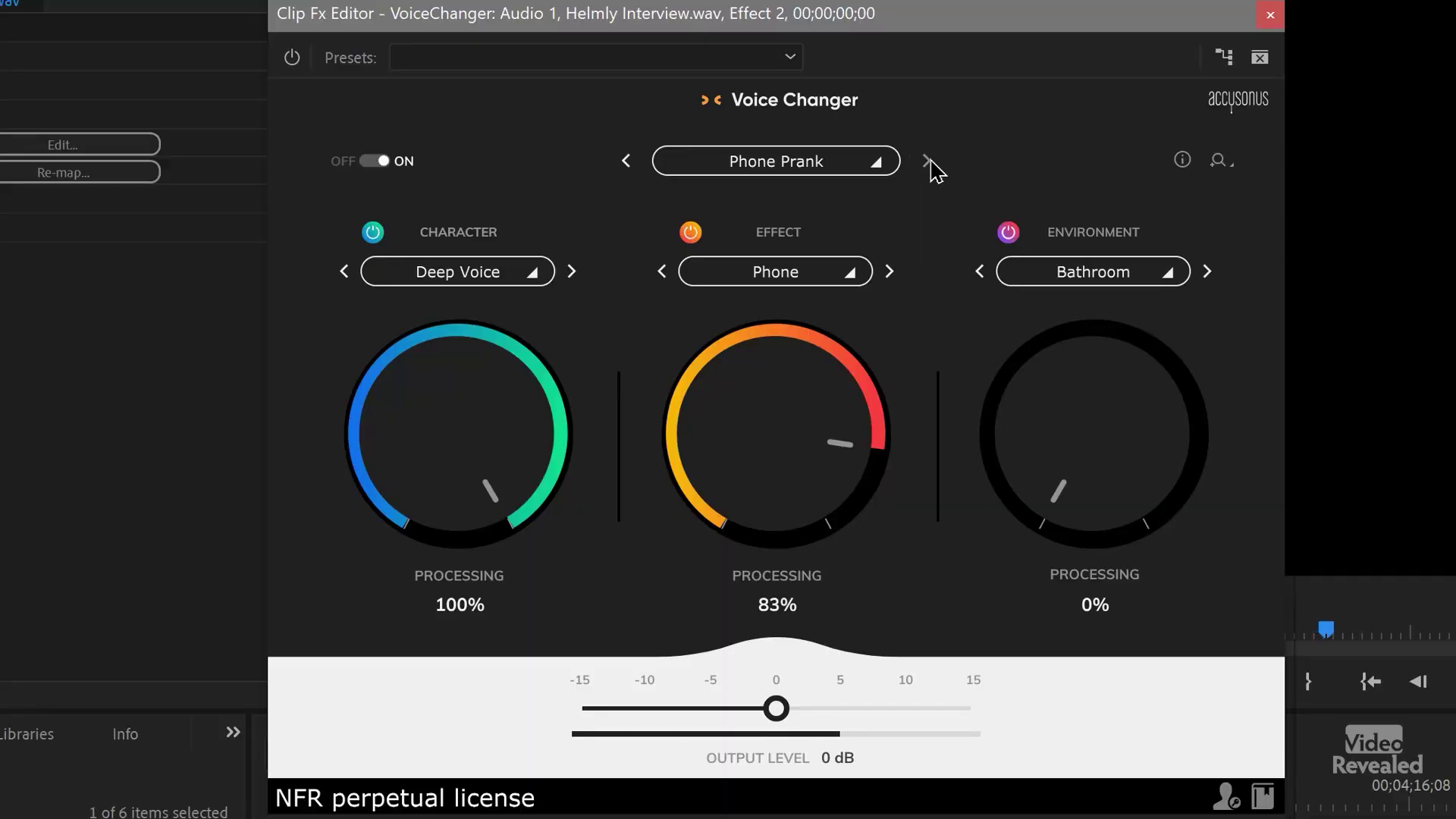
pyautogui.click(928, 161)
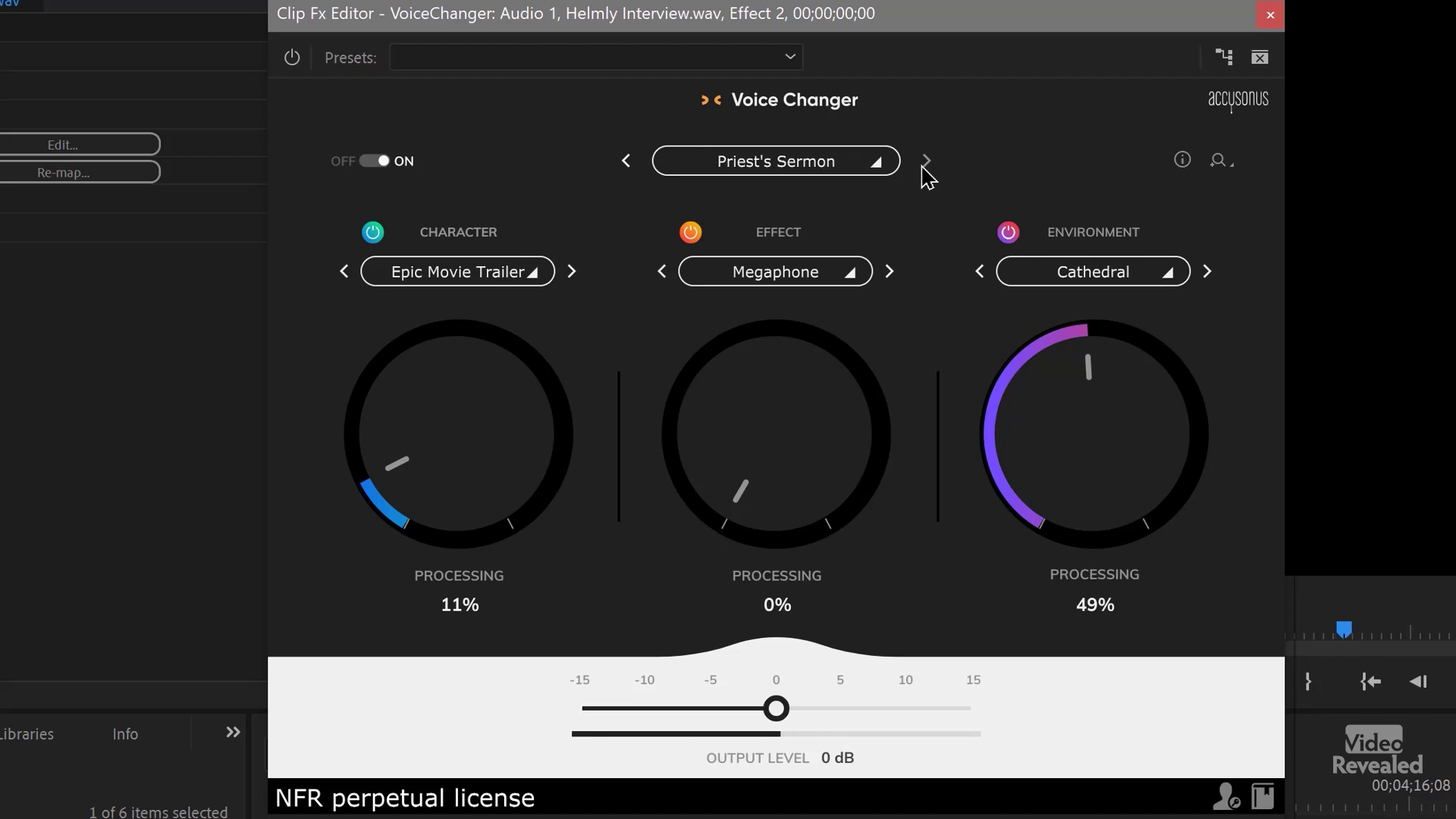
pyautogui.click(927, 161)
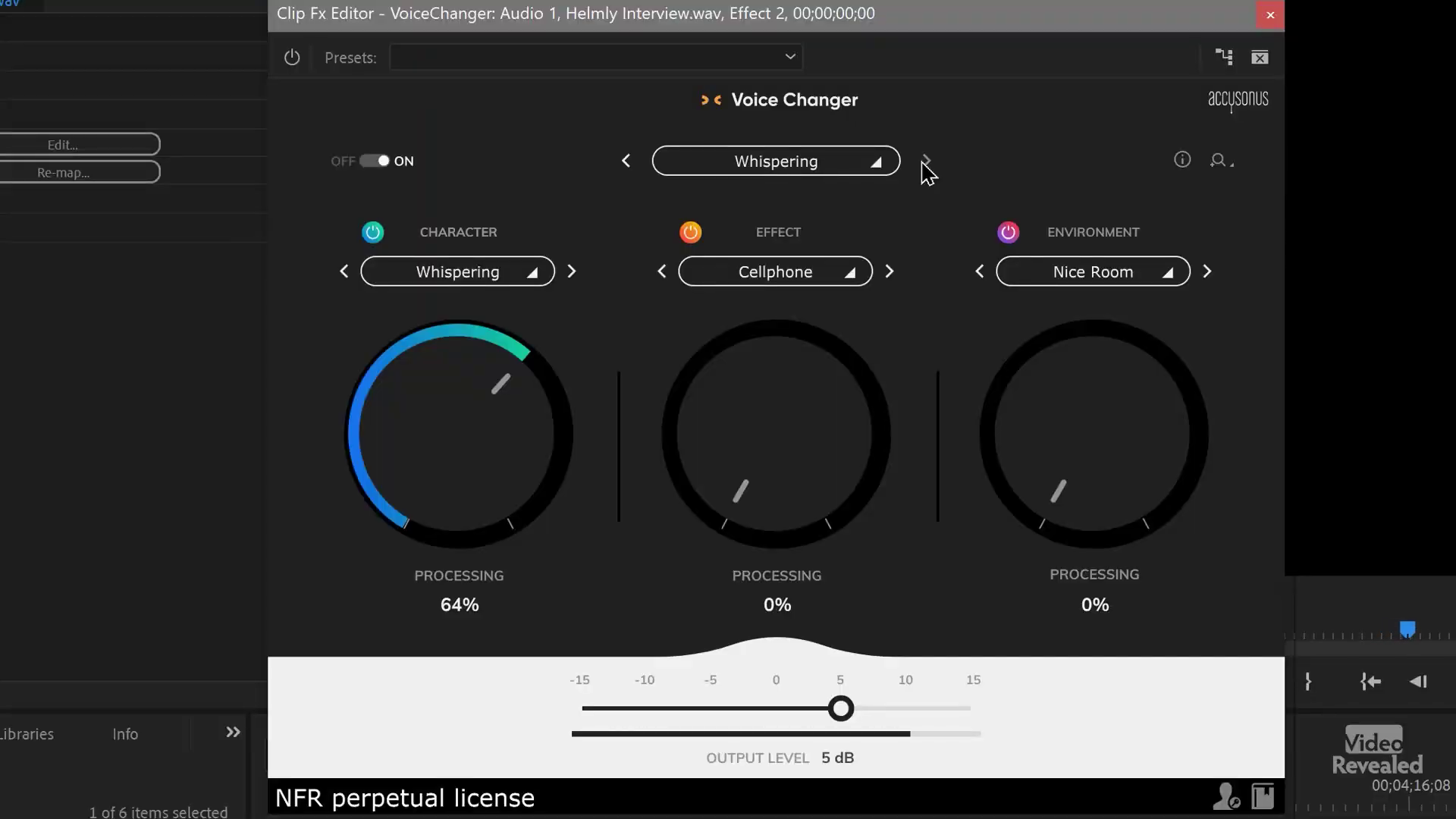
# Audition the presets from Cave Dragon through Evil Sorcerer, comparing Evil Sorcerer with the voice effect bypassed and active.
pyautogui.click(925, 161)
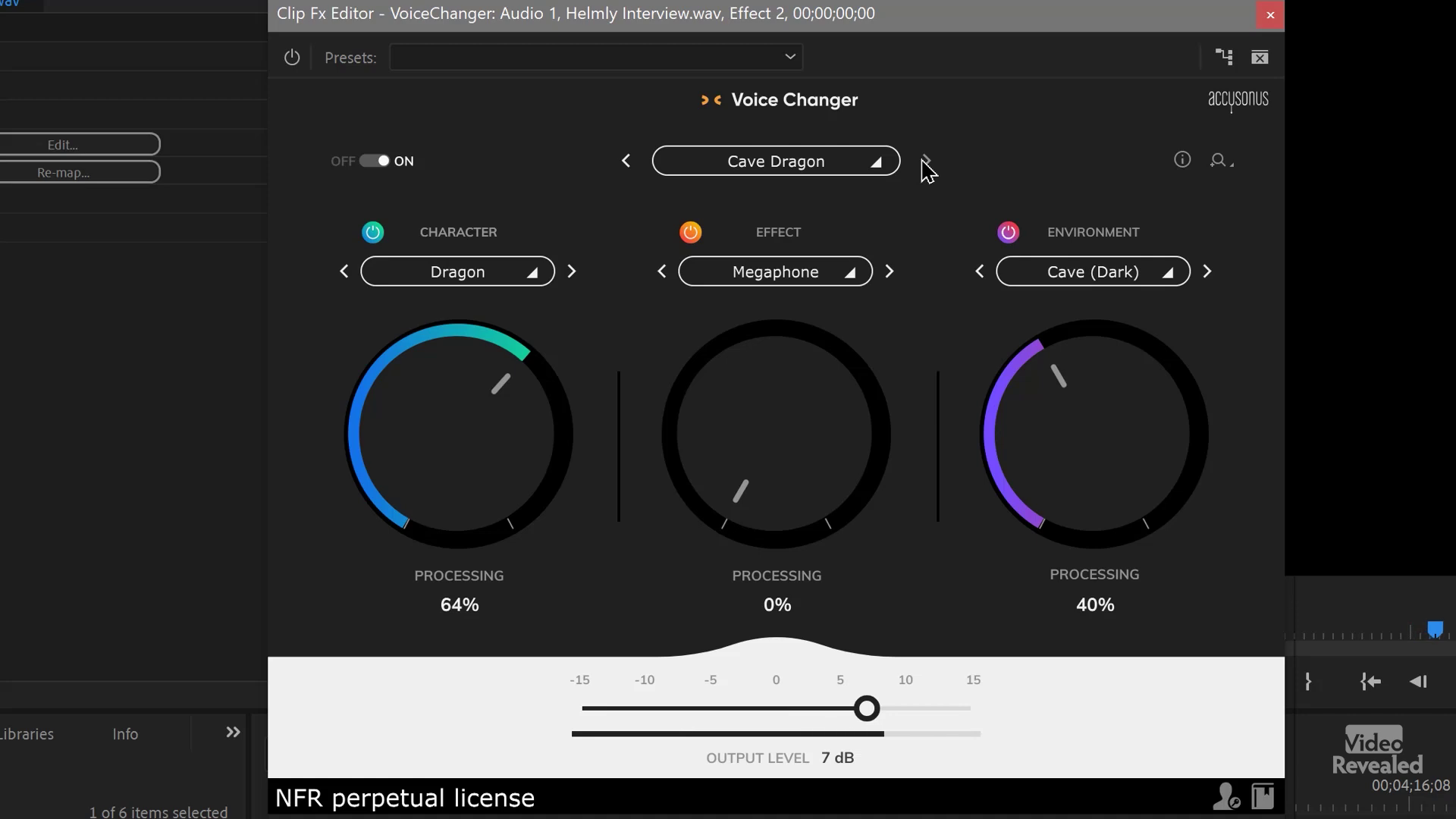
pyautogui.click(925, 162)
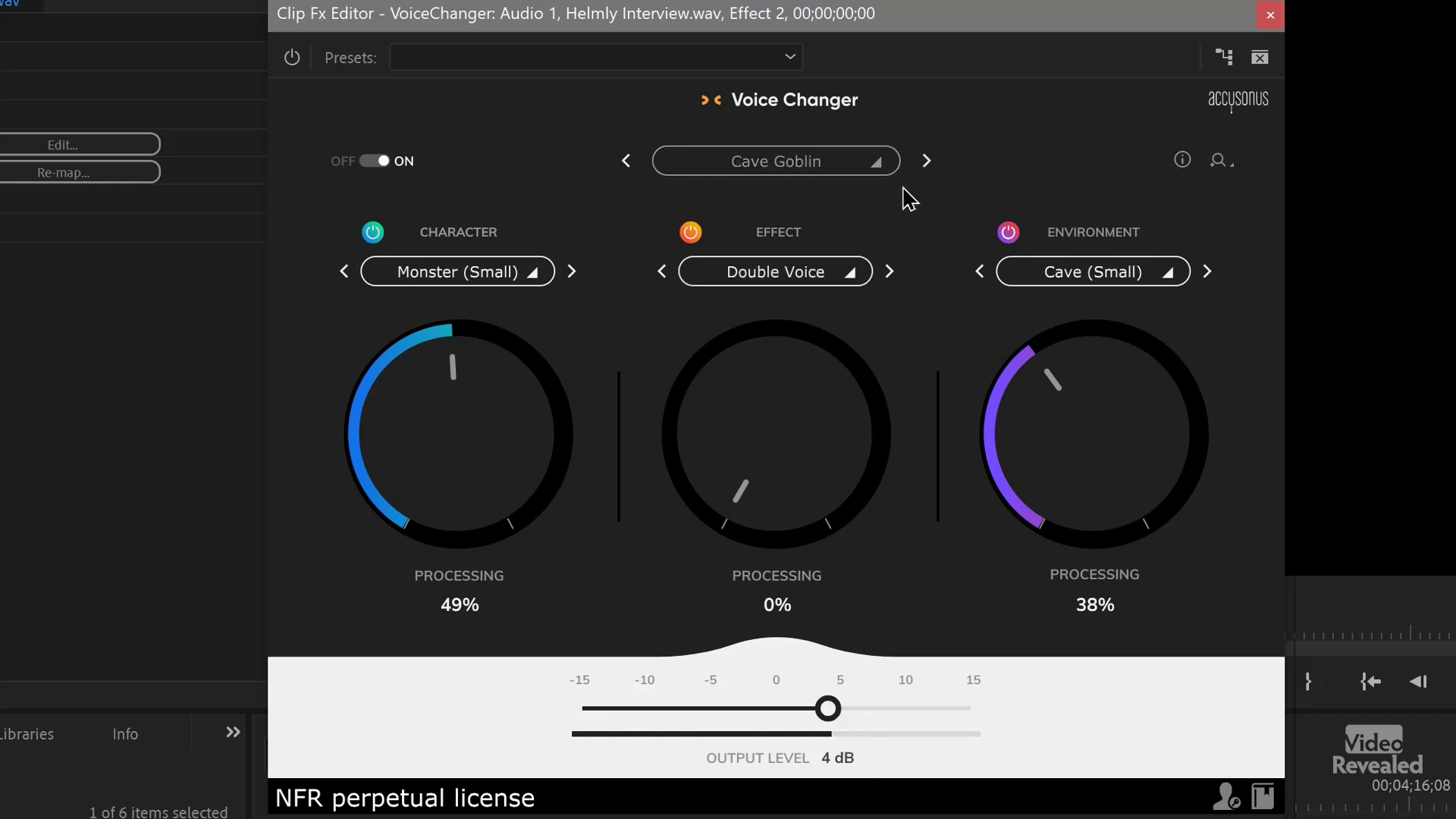
pyautogui.click(926, 161)
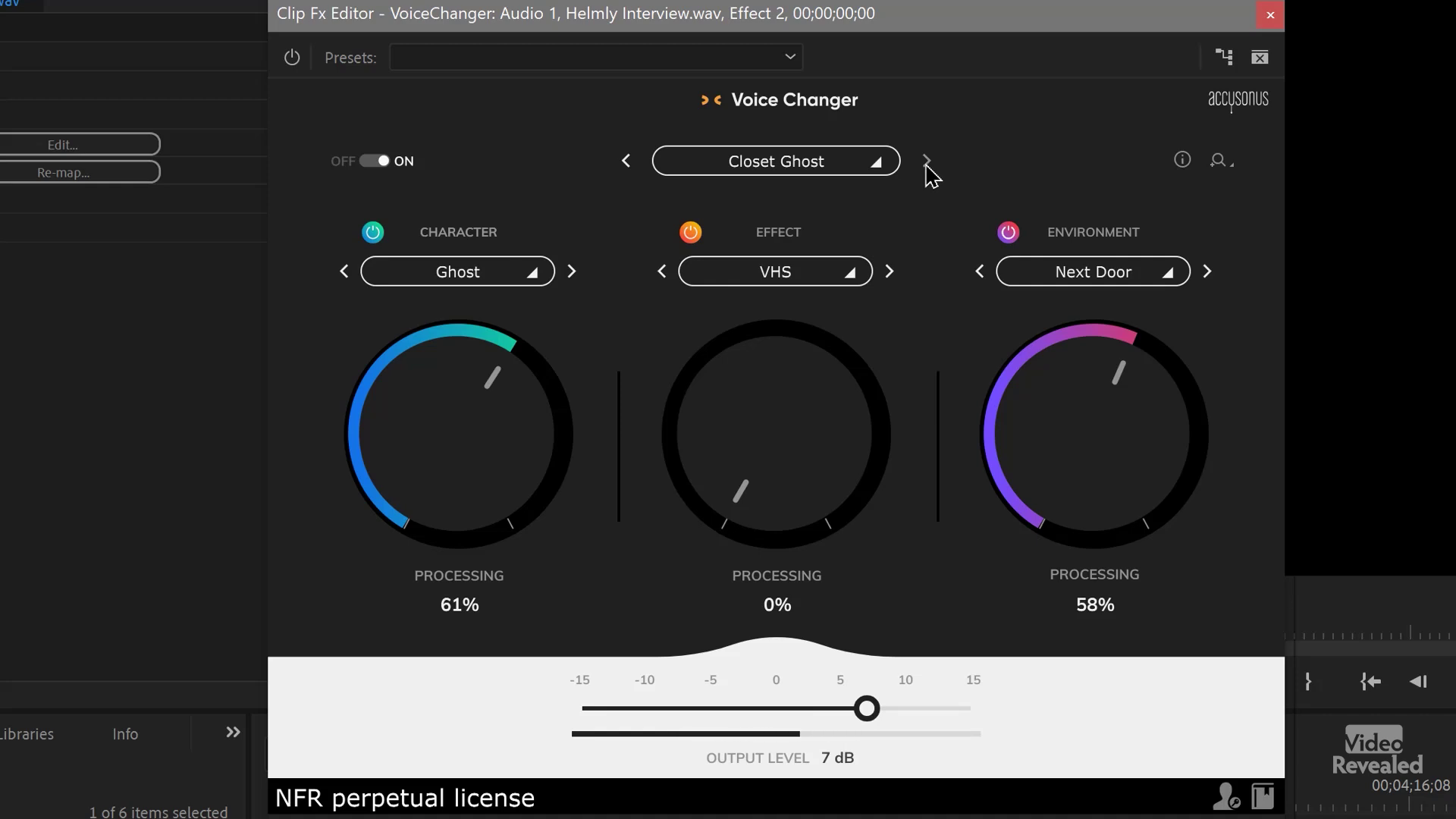
pyautogui.click(926, 160)
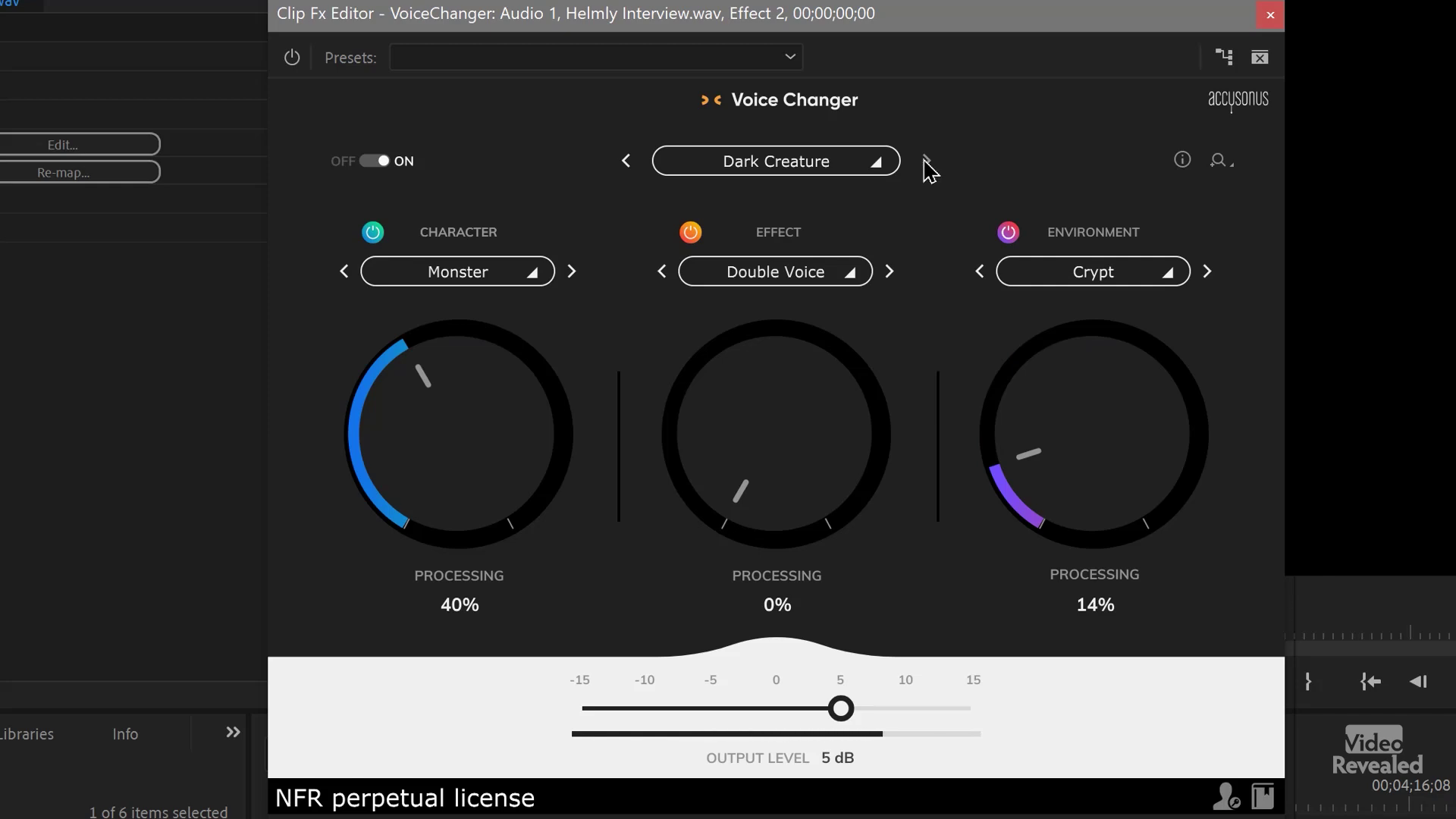
pyautogui.click(925, 161)
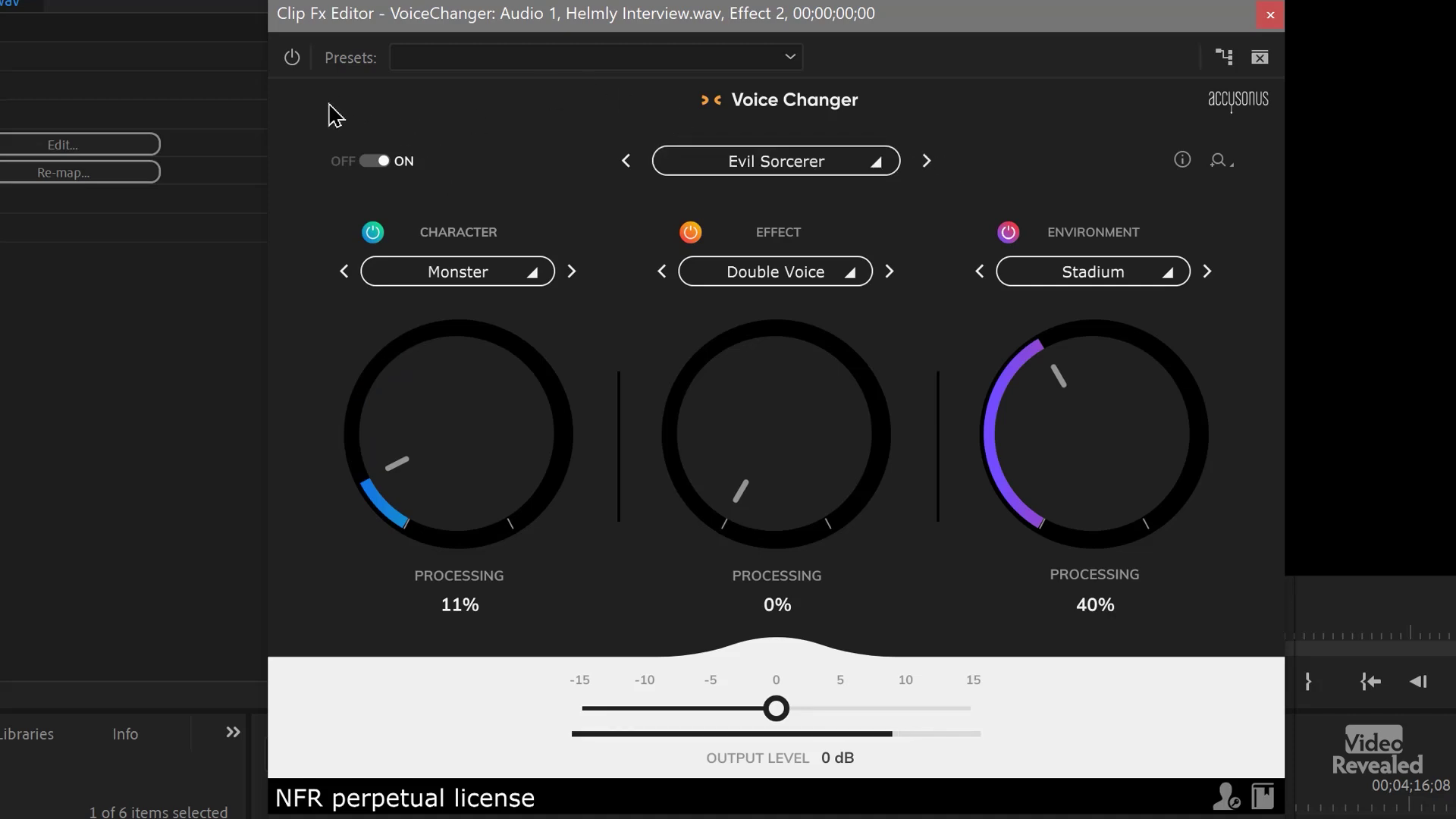
pyautogui.click(373, 162)
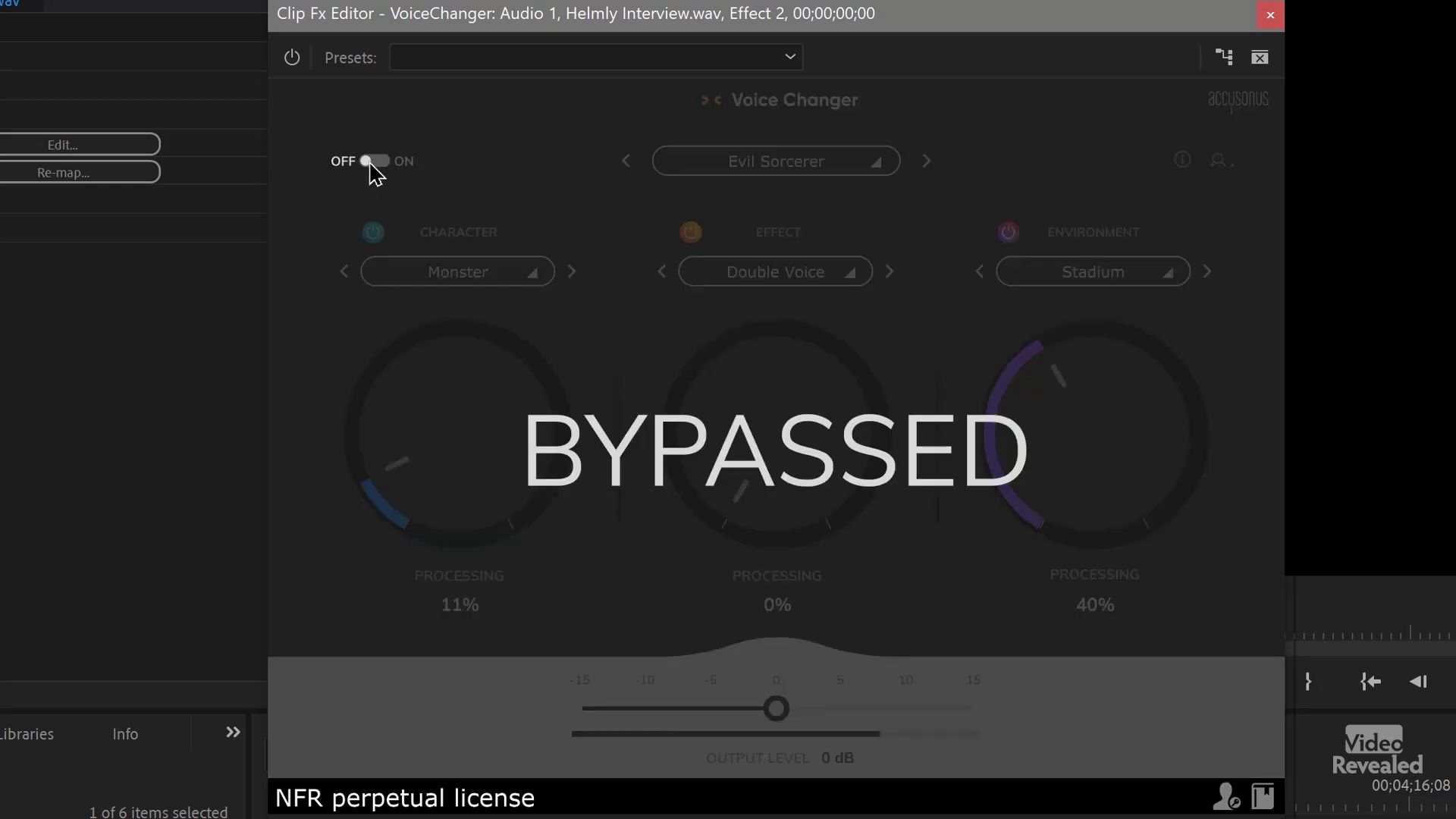
pyautogui.click(374, 161)
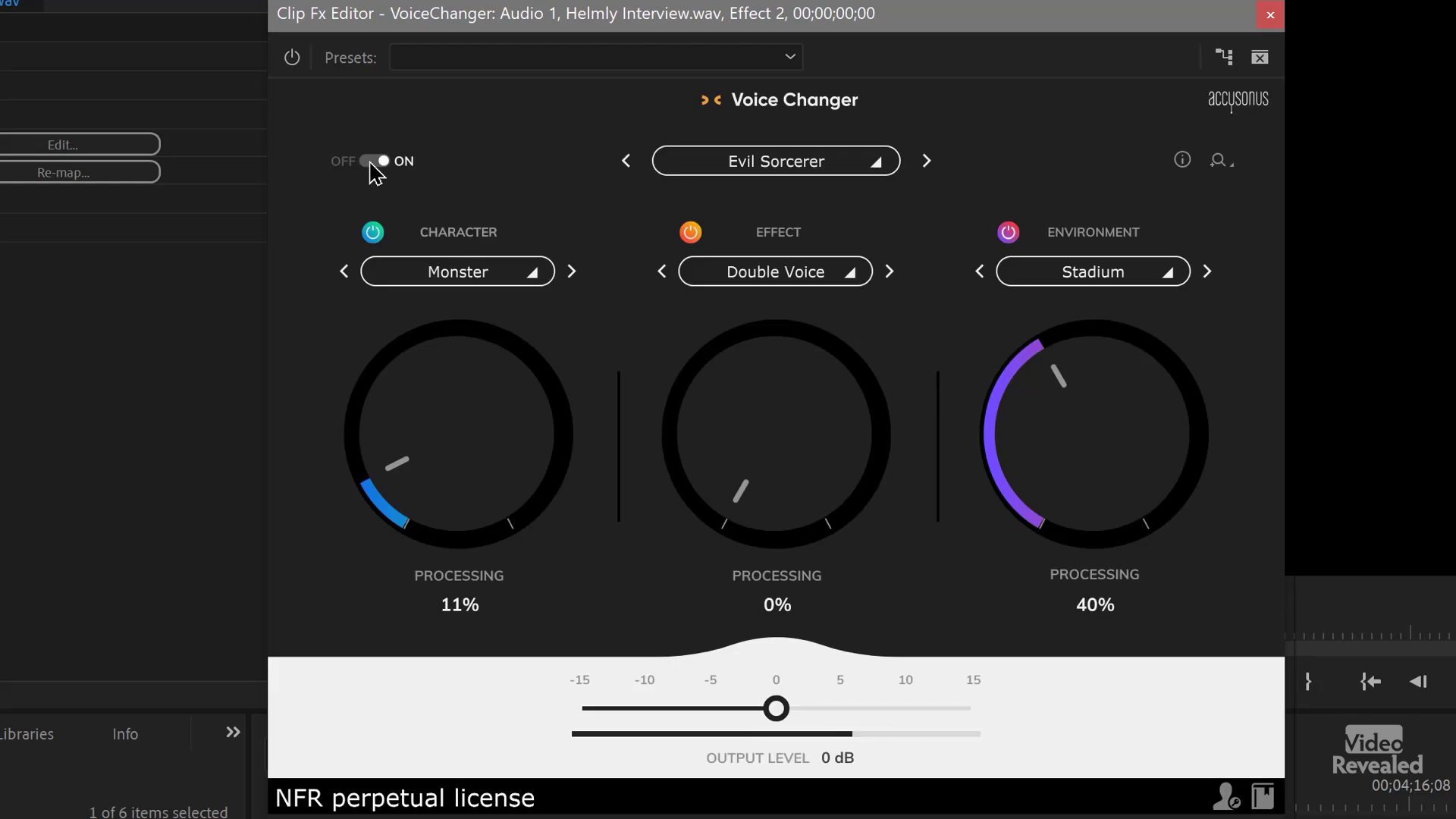
# Audition the presets one by one from Mountain Beast through Voices In my Head on the interview clip.
pyautogui.click(926, 162)
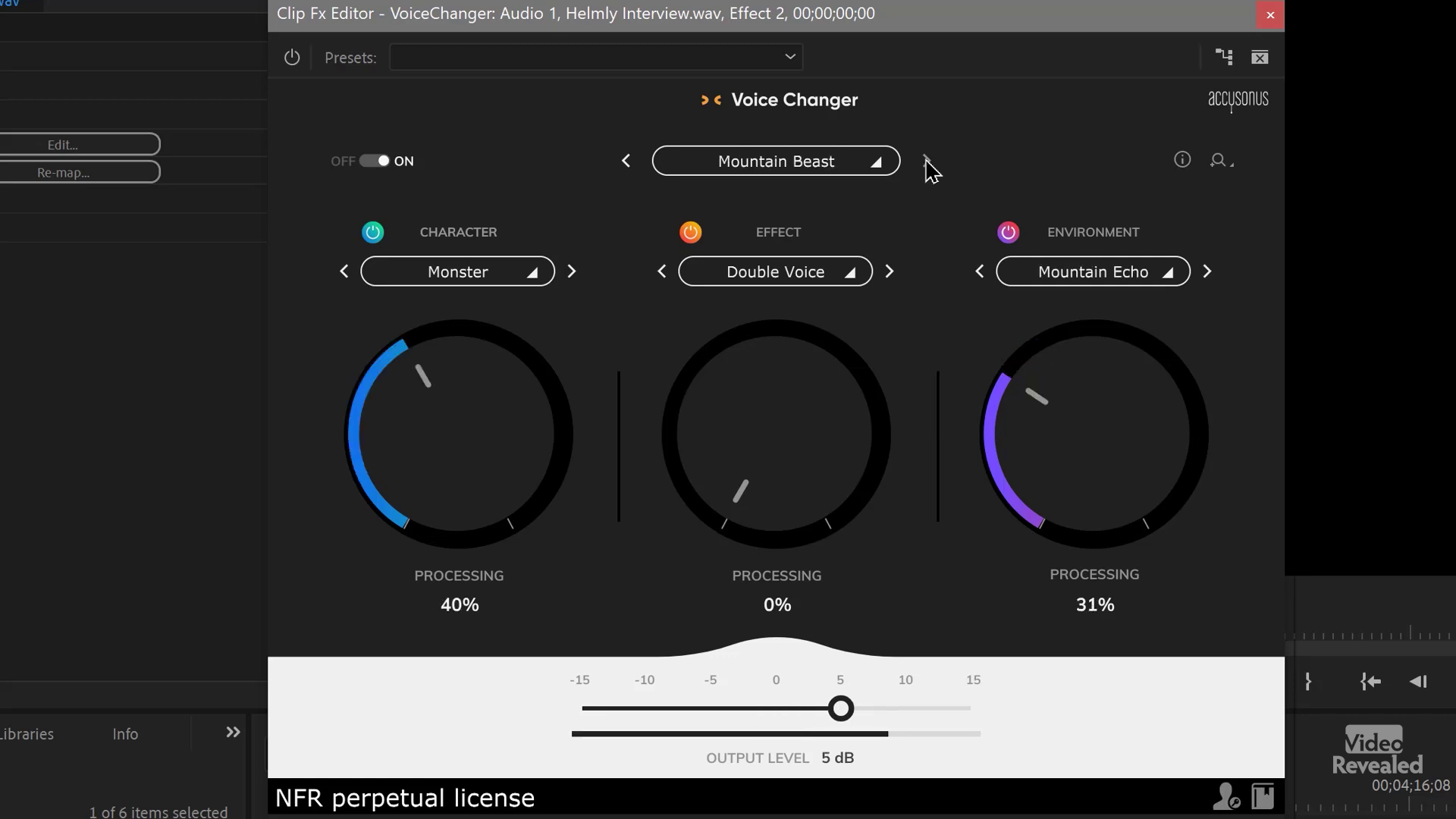
pyautogui.click(926, 162)
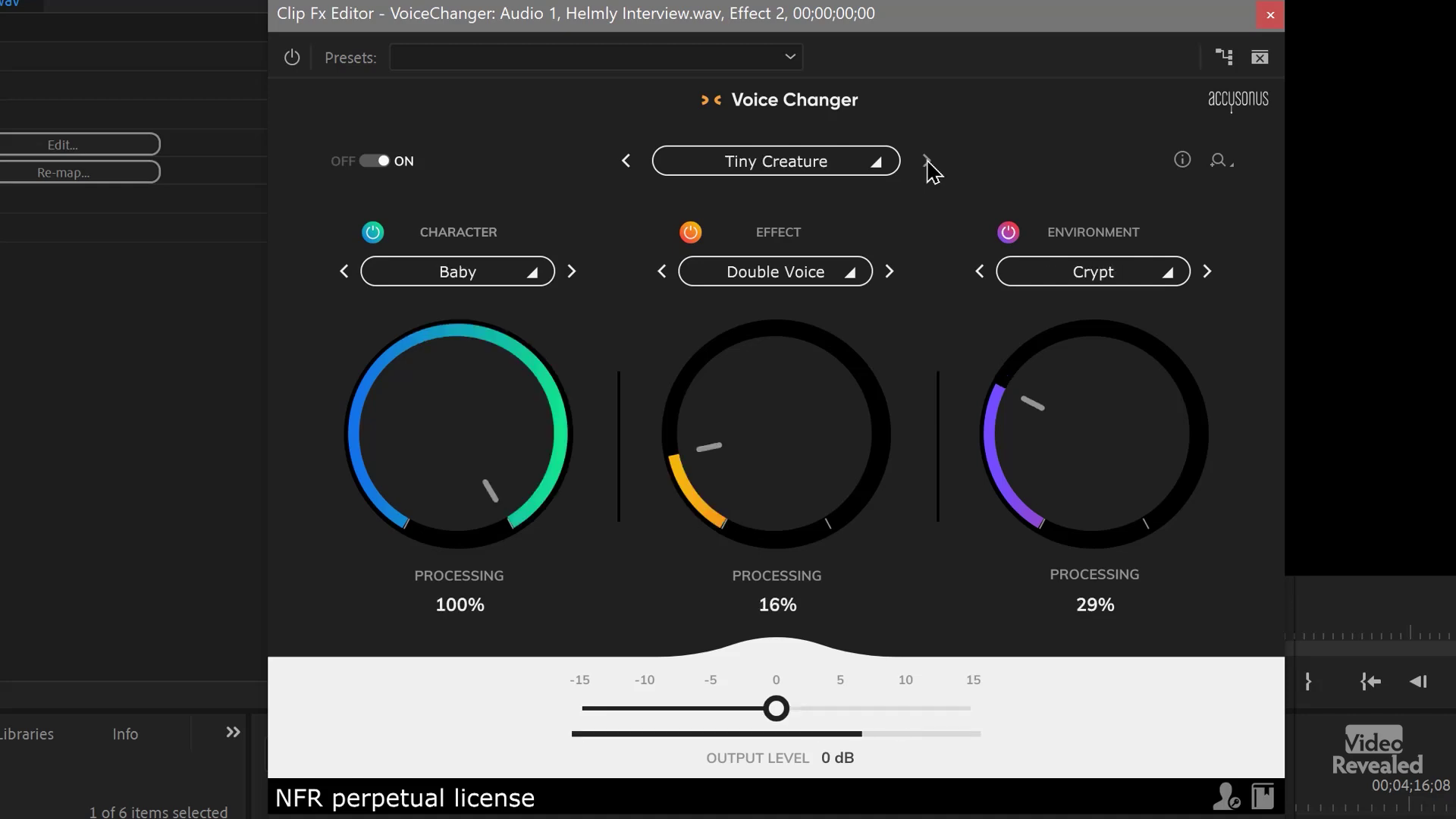
pyautogui.click(927, 161)
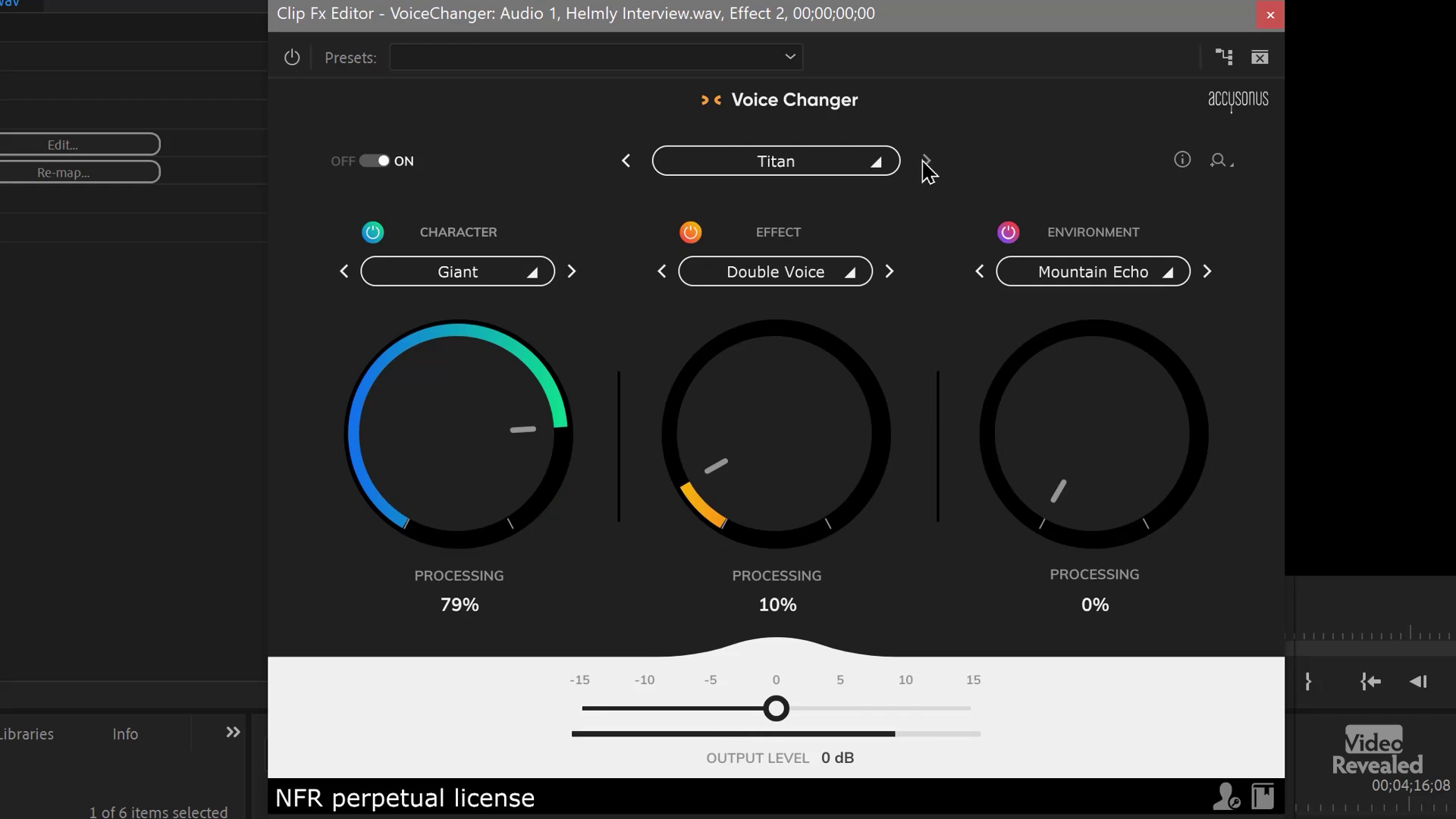
pyautogui.click(927, 161)
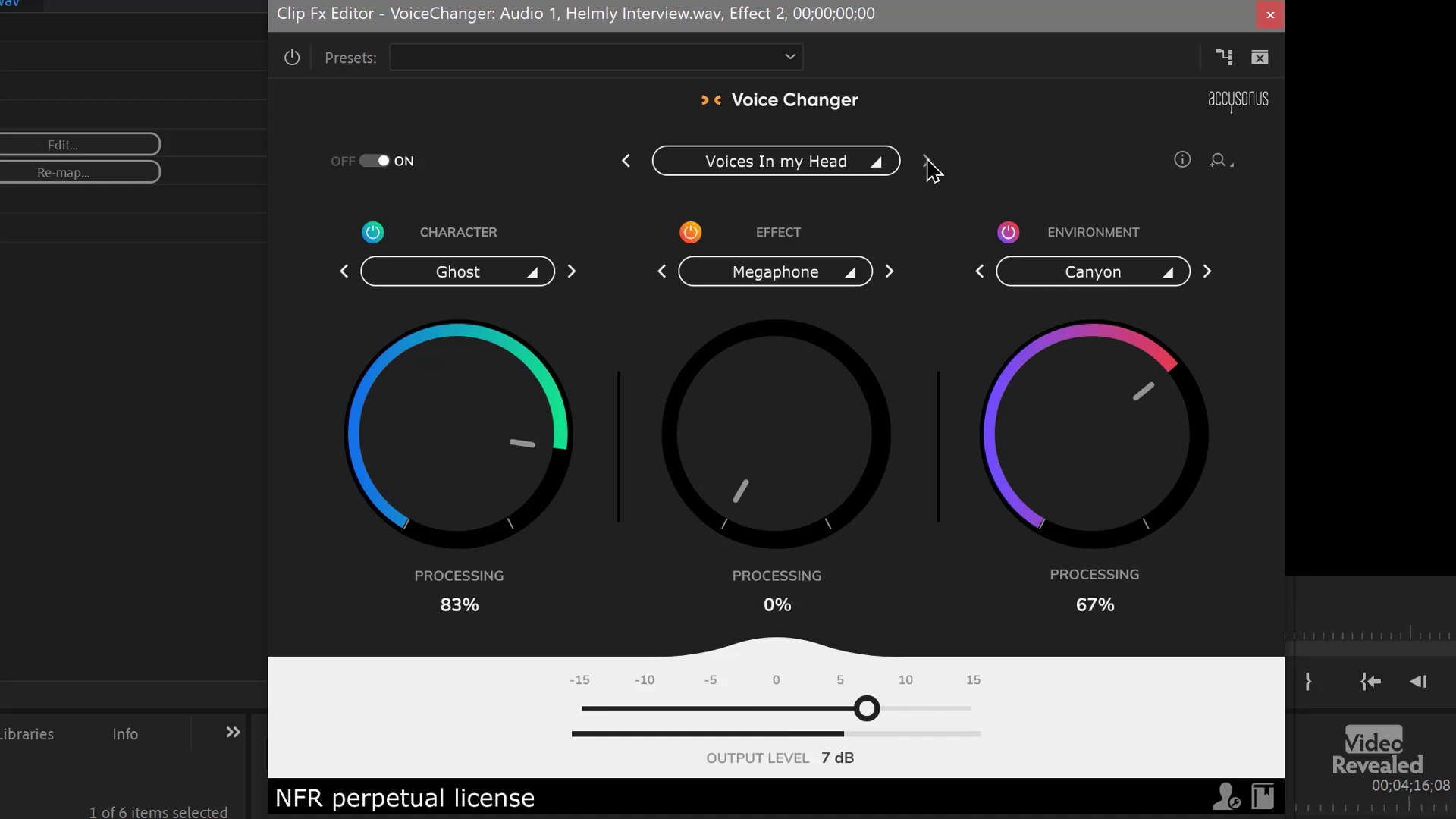
# Audition the robot and AI voice presets one by one from 90s Robot through Synchronized Robots.
pyautogui.click(926, 161)
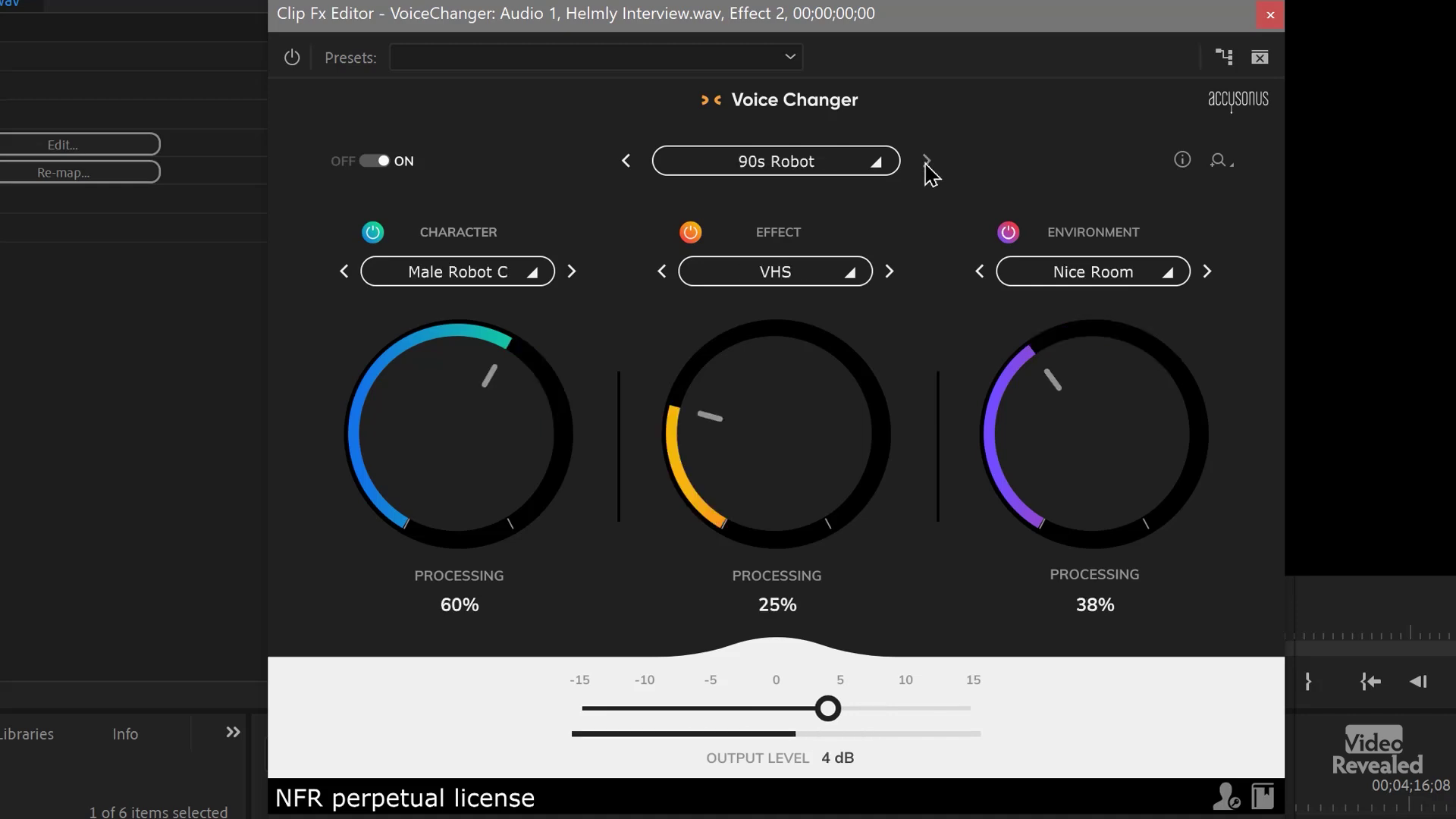
pyautogui.click(927, 162)
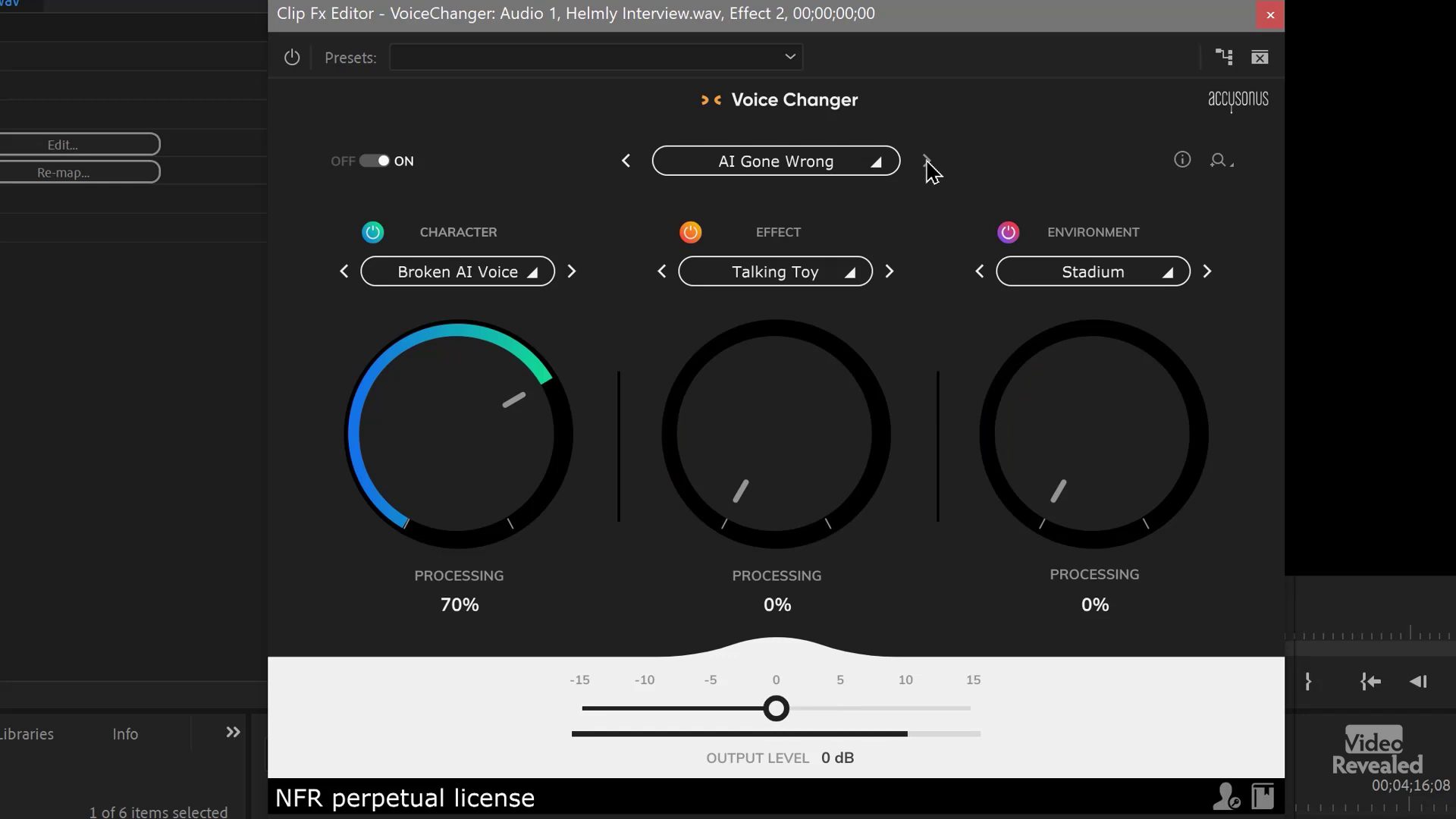
pyautogui.click(926, 162)
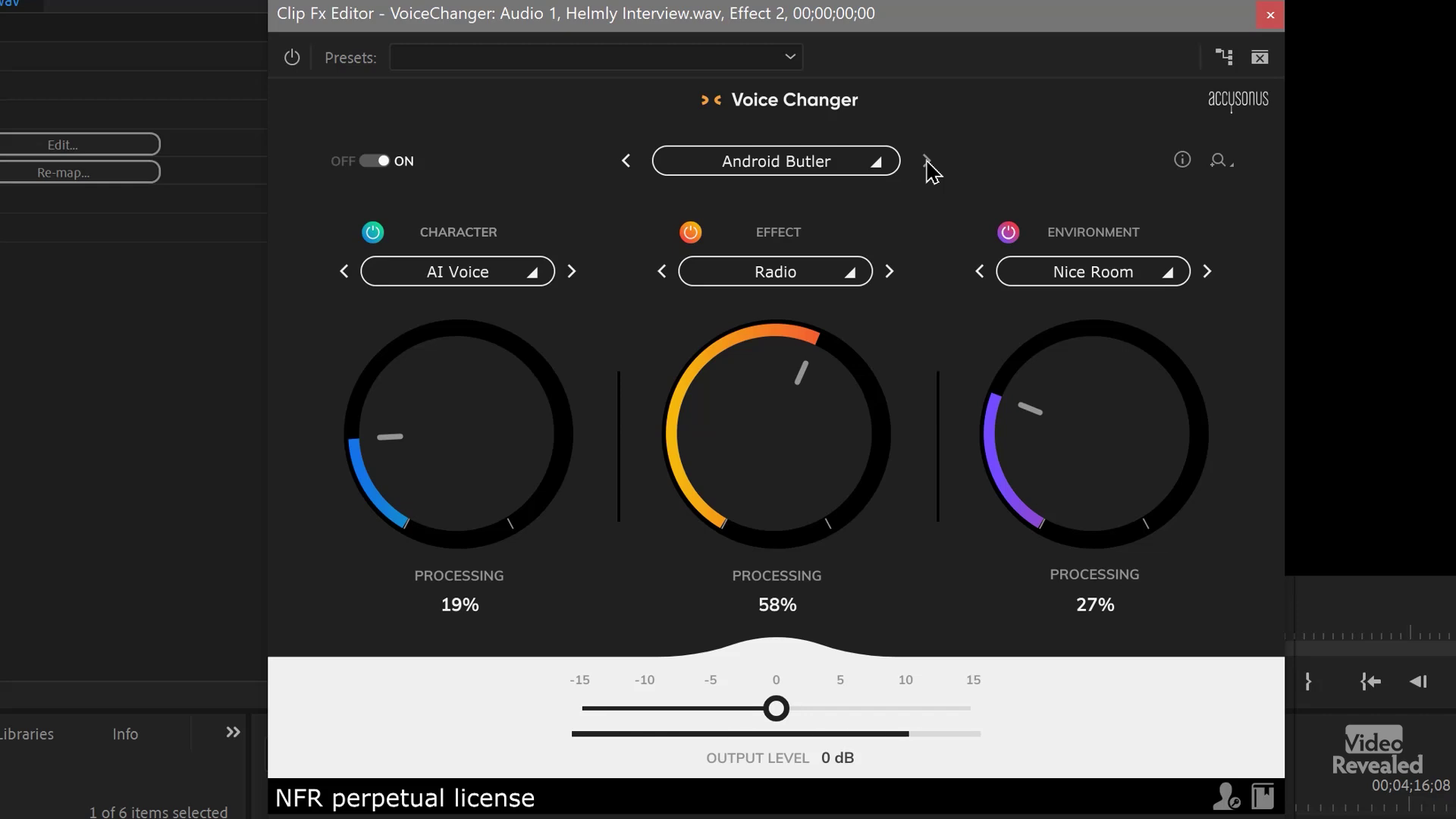
pyautogui.click(927, 161)
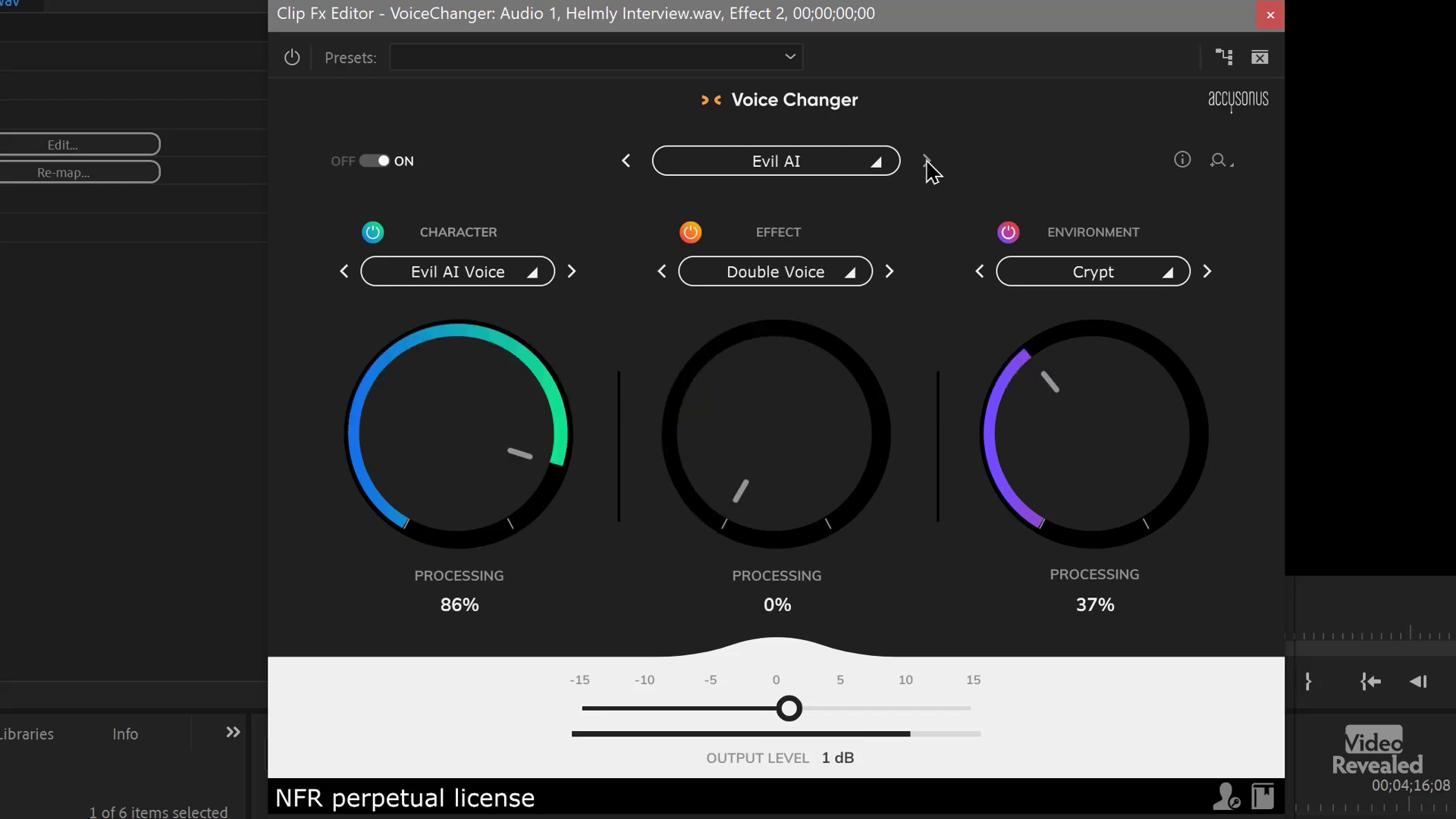
pyautogui.click(926, 161)
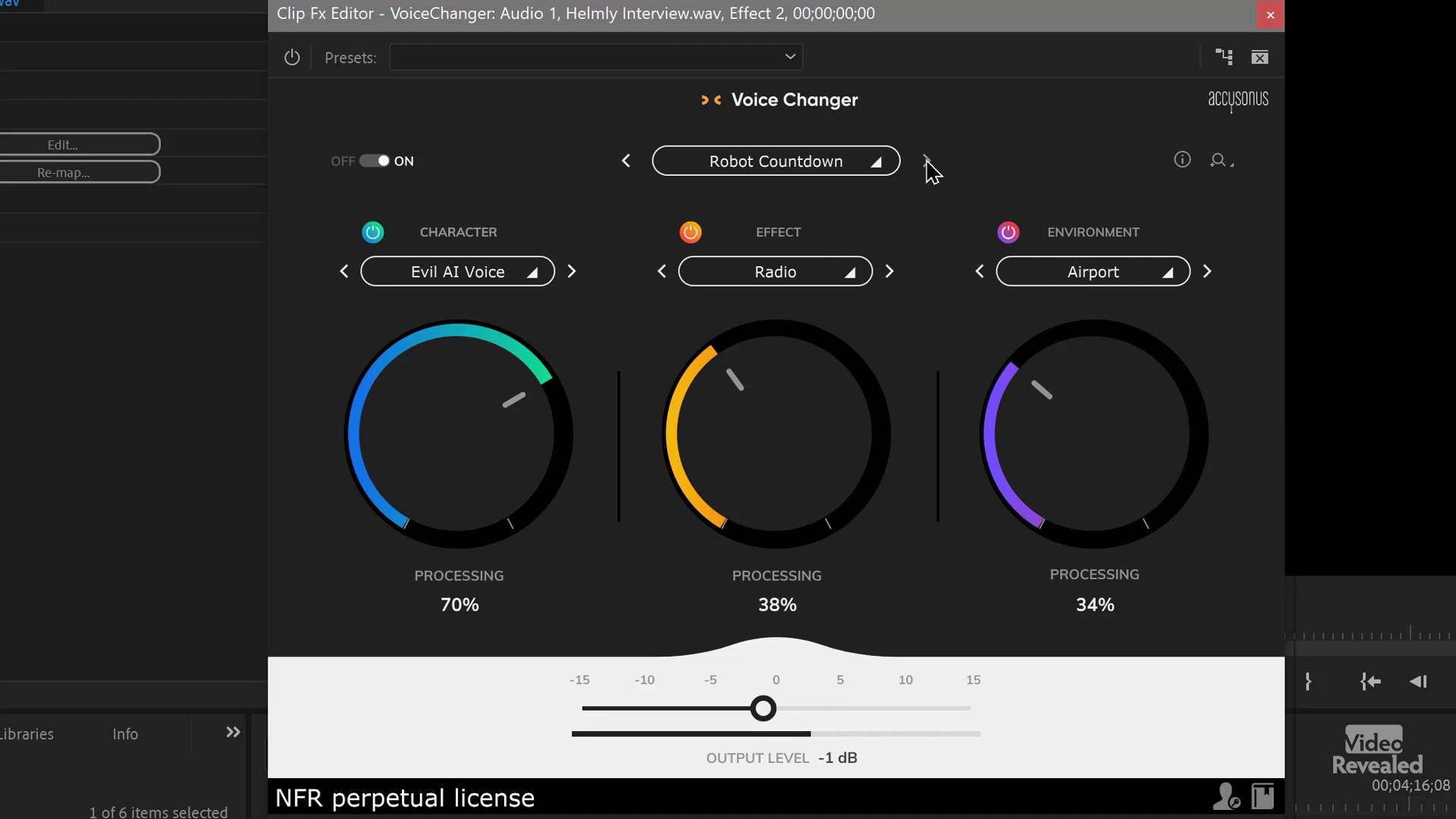
pyautogui.click(927, 161)
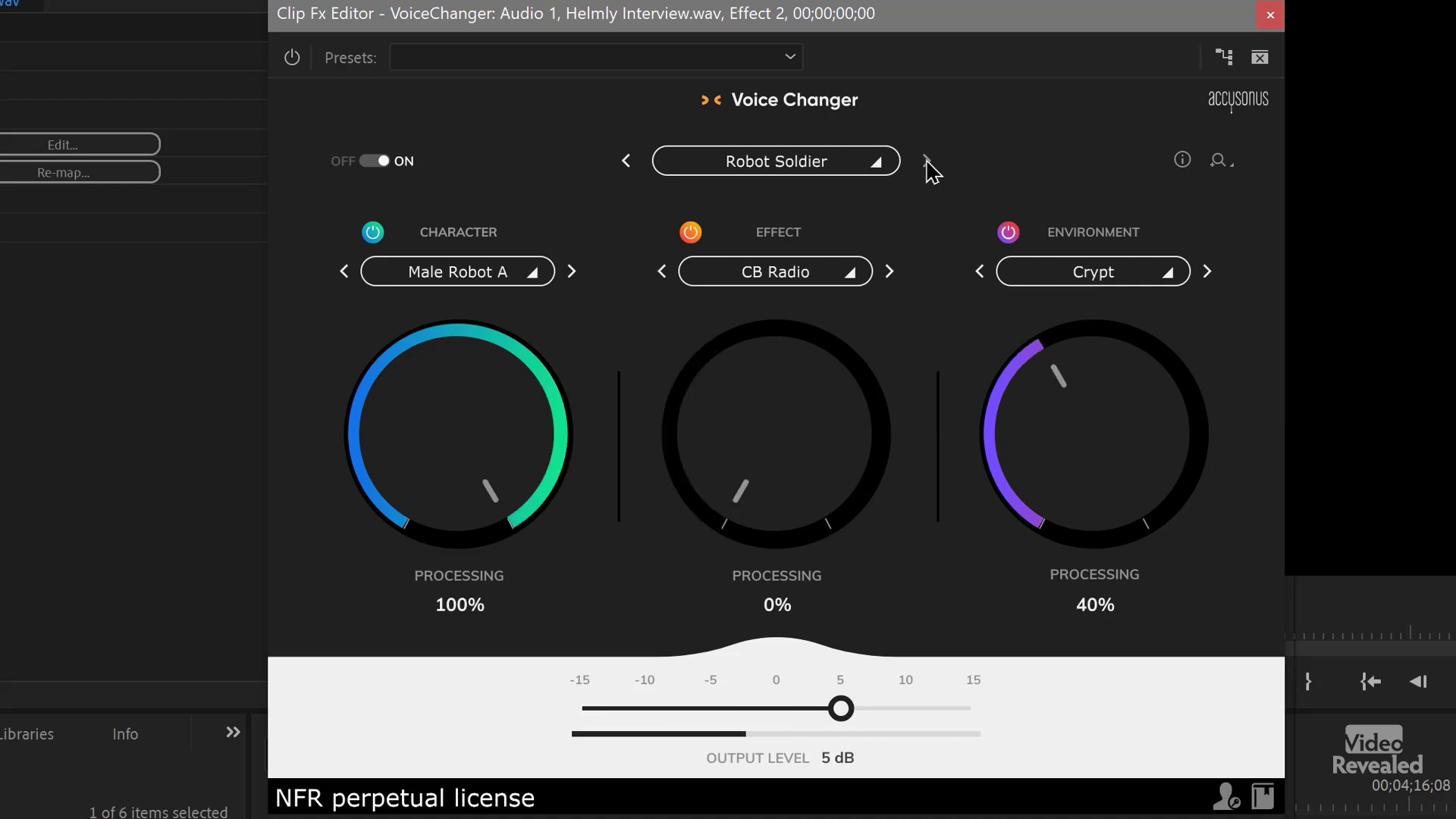
pyautogui.click(927, 162)
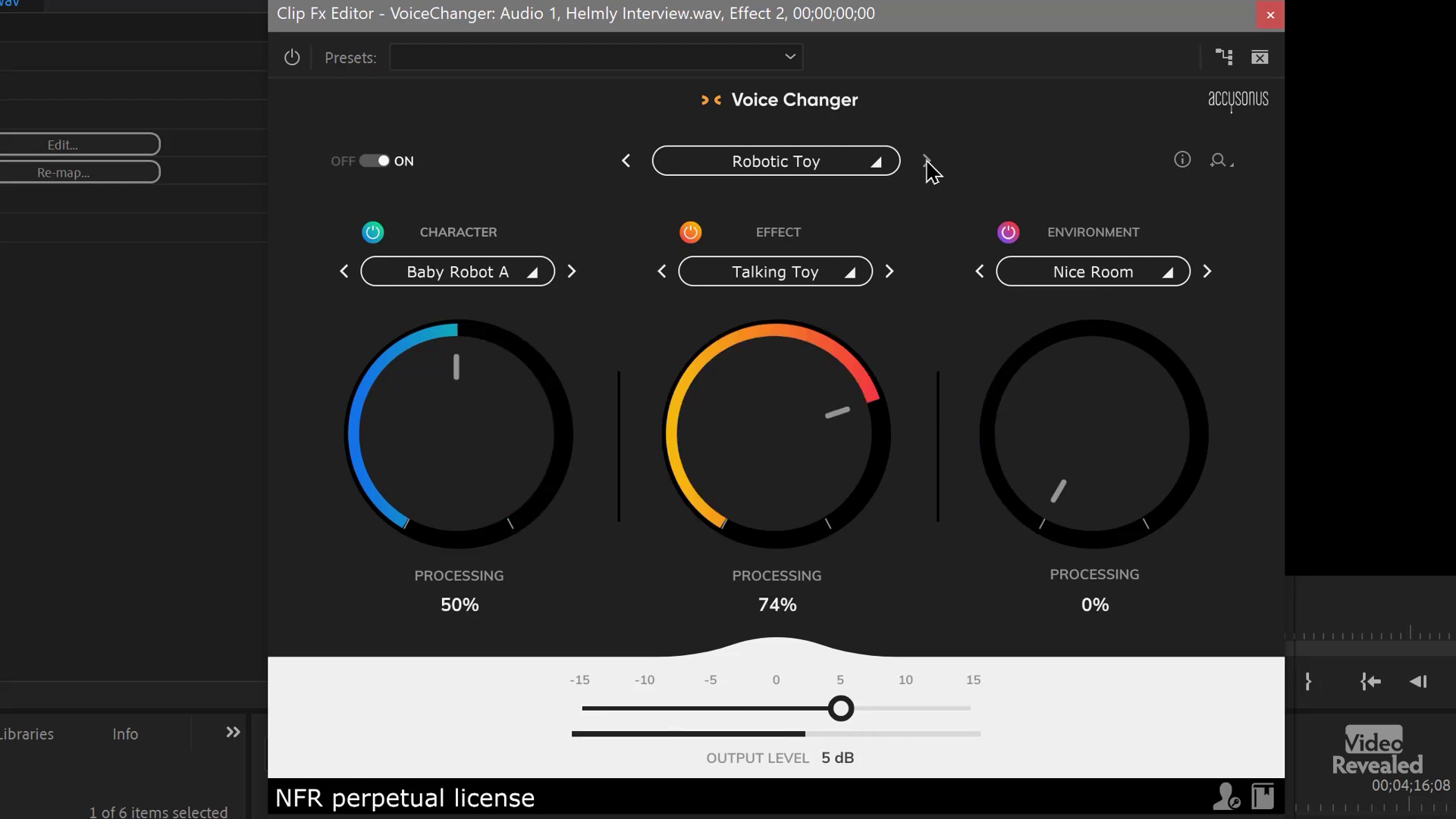
pyautogui.click(927, 162)
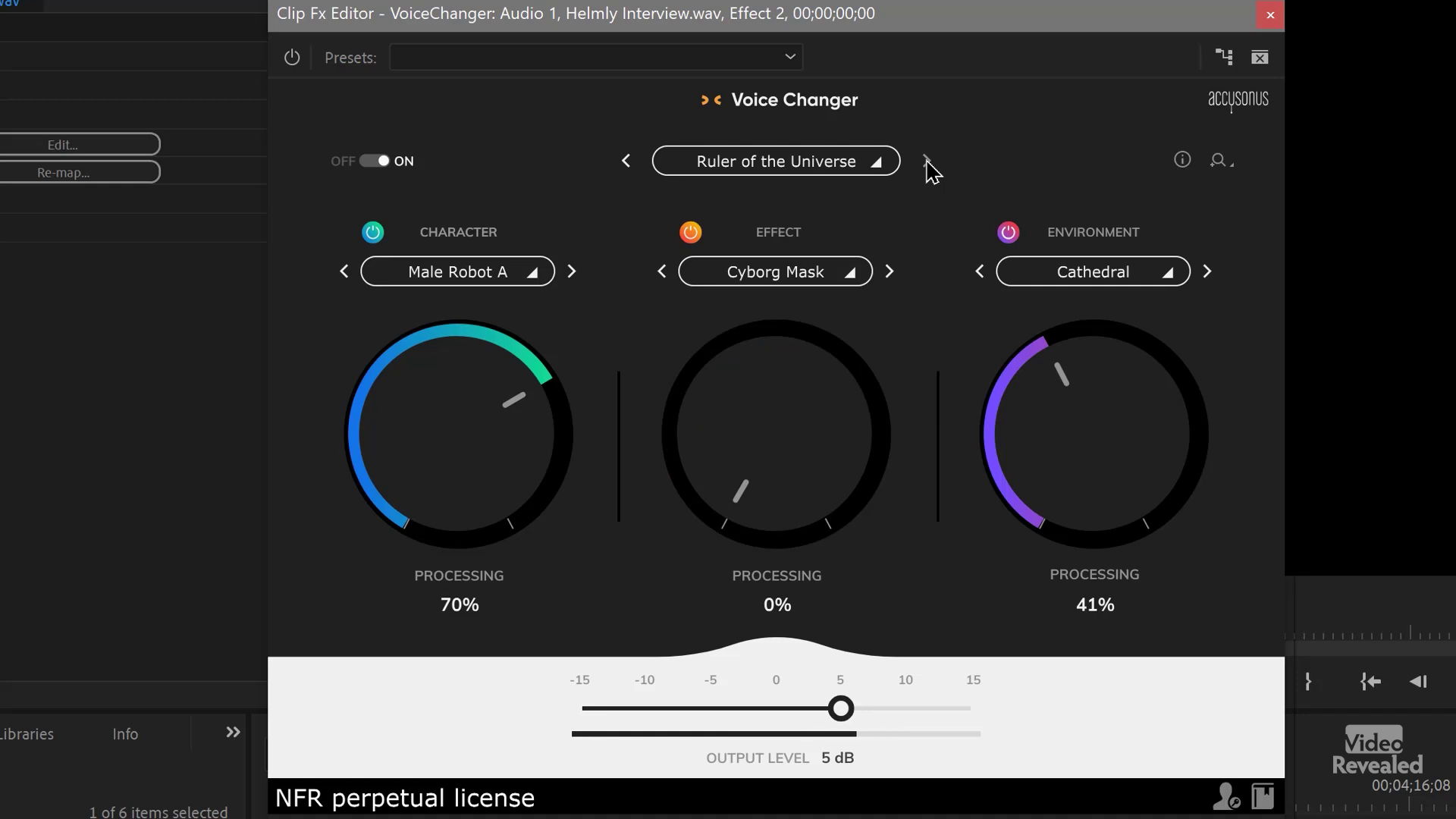
pyautogui.click(926, 162)
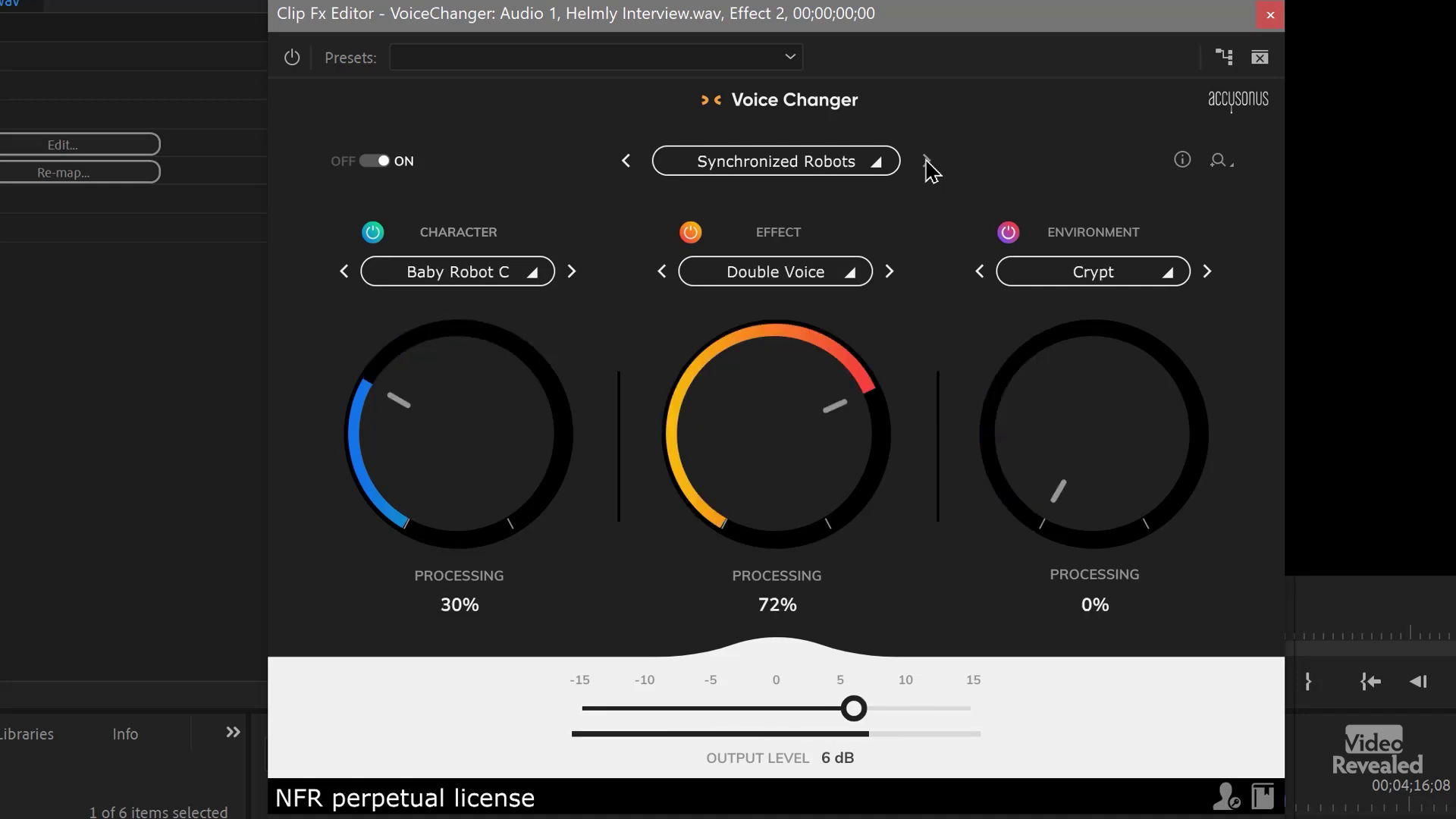
# Load the Quick Start preset and bypass its Effect and Character sections, leaving only Environment active.
pyautogui.click(926, 162)
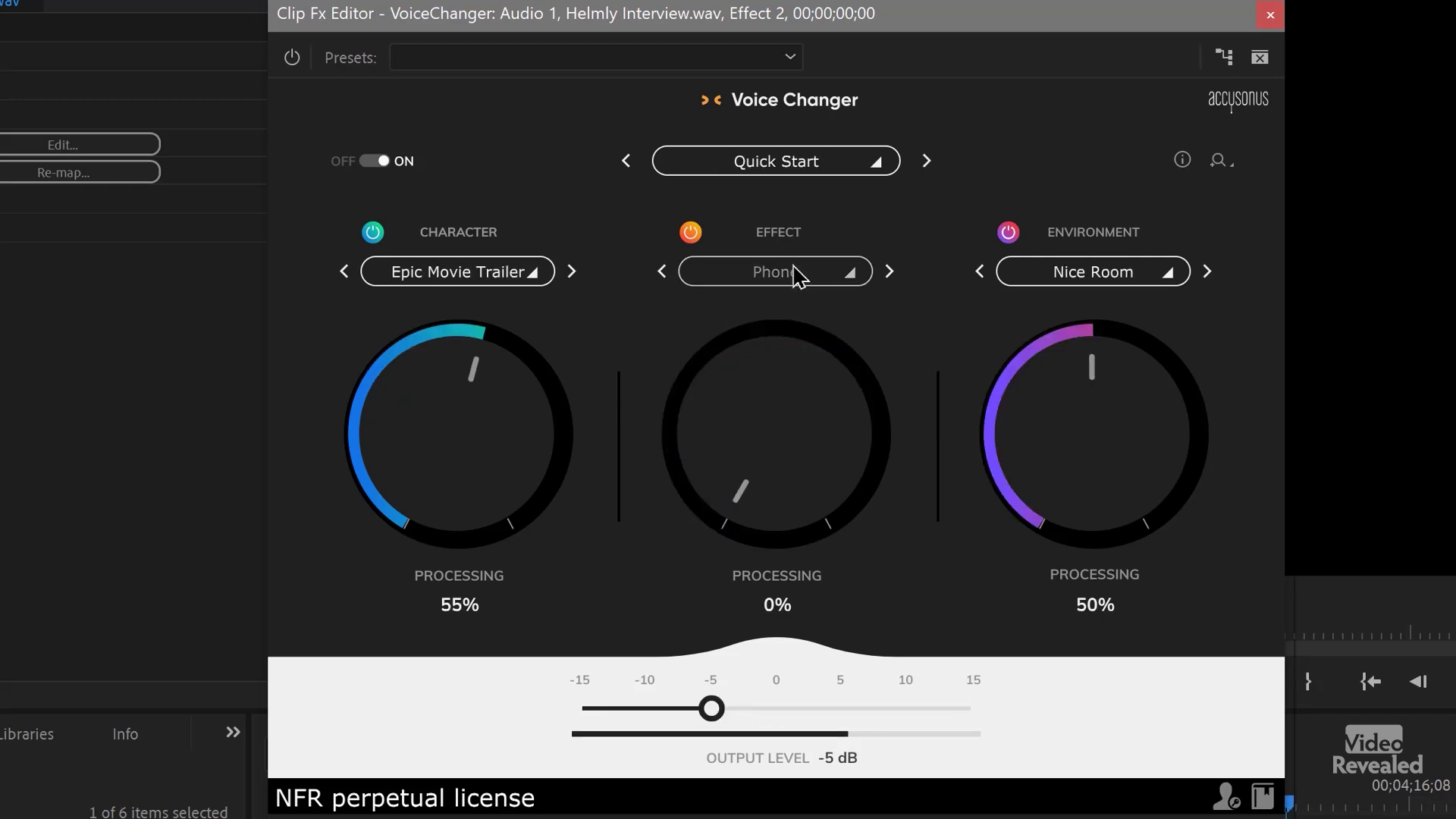
pyautogui.click(690, 232)
pyautogui.click(375, 235)
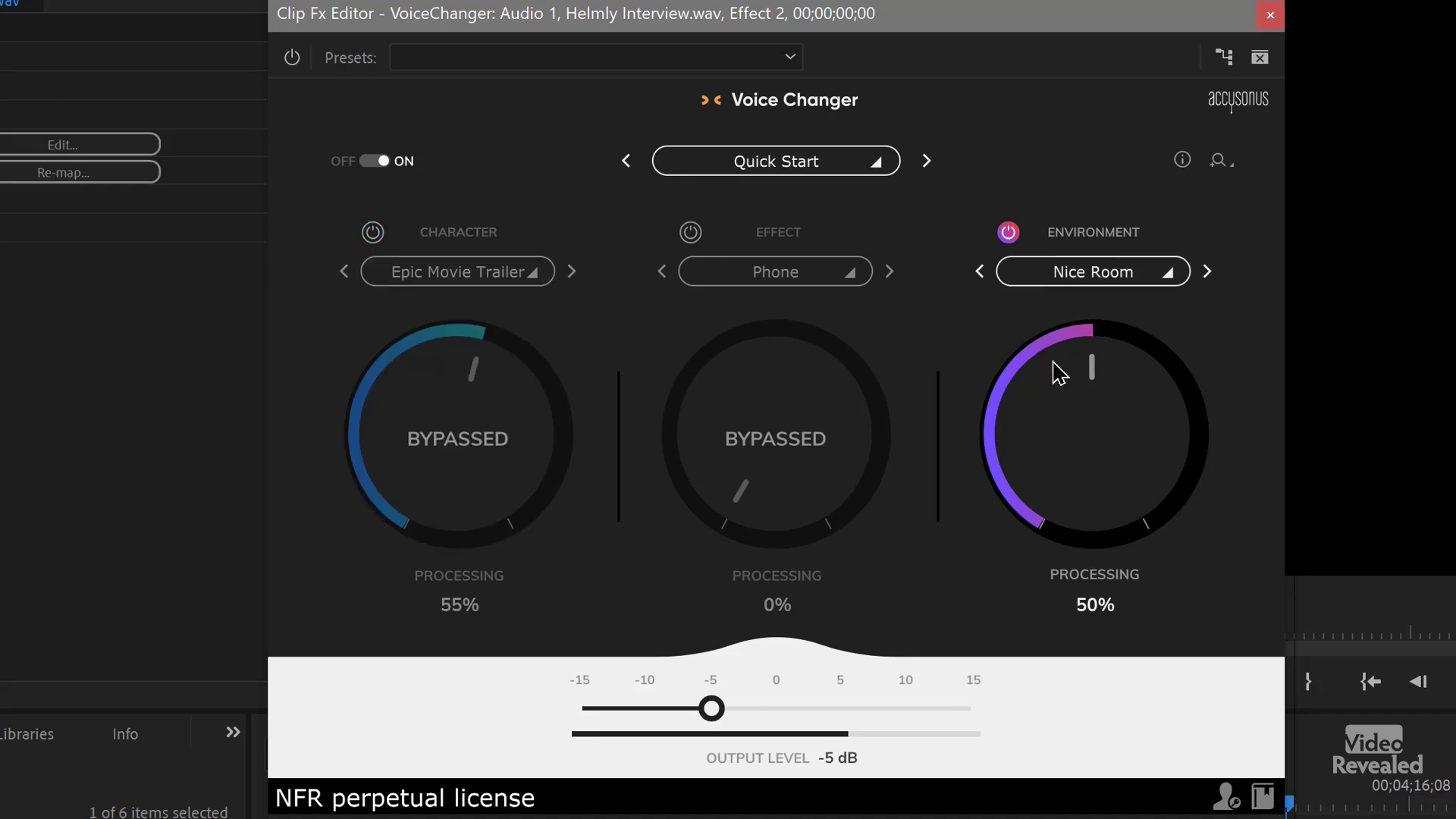
# Set the Environment to the Canyon nature space at 66% processing and raise the output level to 7 dB.
pyautogui.click(1113, 282)
pyautogui.moveTo(1112, 333)
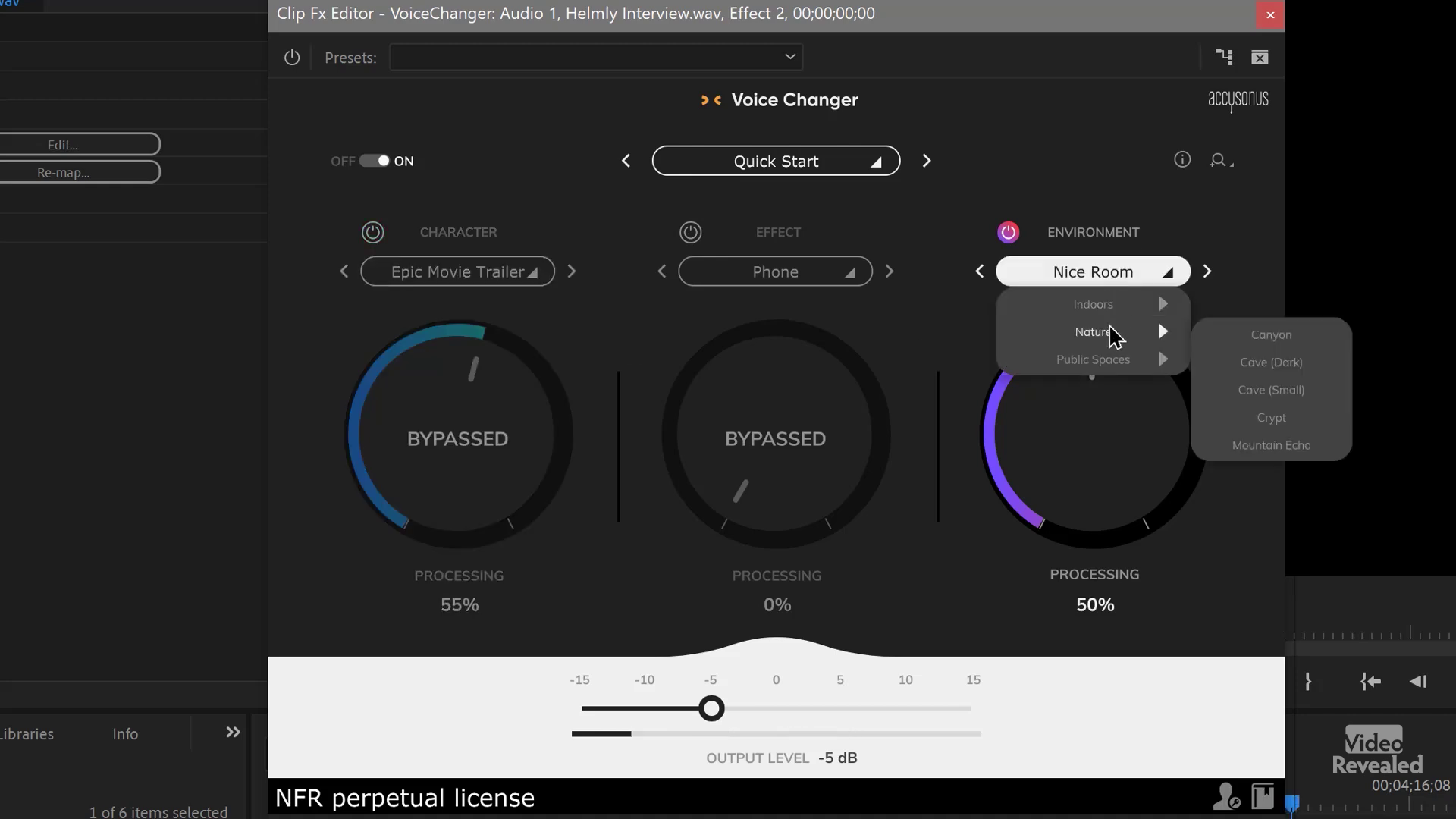
pyautogui.click(1260, 336)
pyautogui.moveTo(1135, 483); pyautogui.dragTo(988, 432)
pyautogui.moveTo(742, 709); pyautogui.dragTo(867, 717)
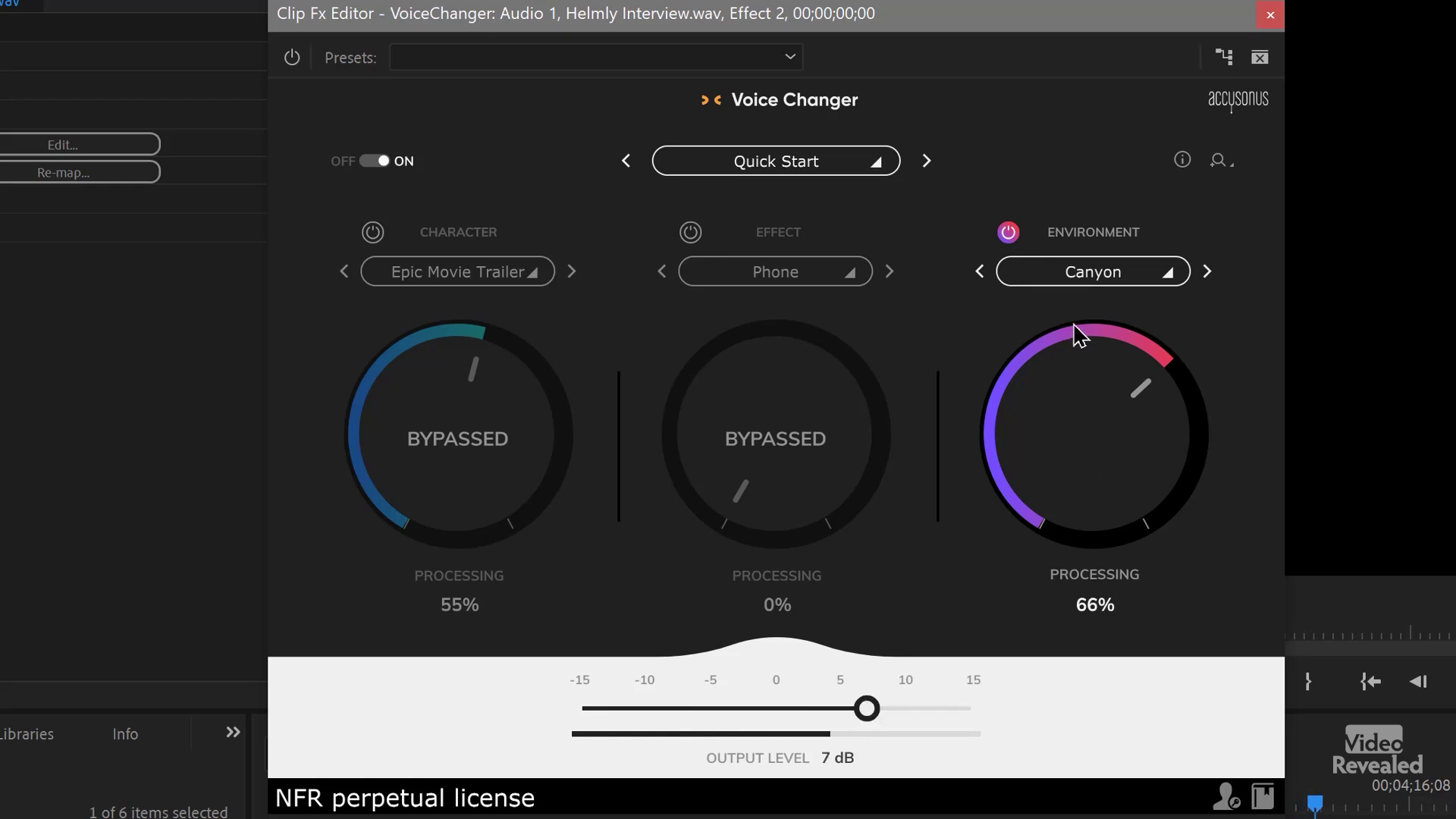
# Step the Environment through Cave (Dark) and Cave (Small) to Crypt, listening to each on the interview clip.
pyautogui.click(1207, 272)
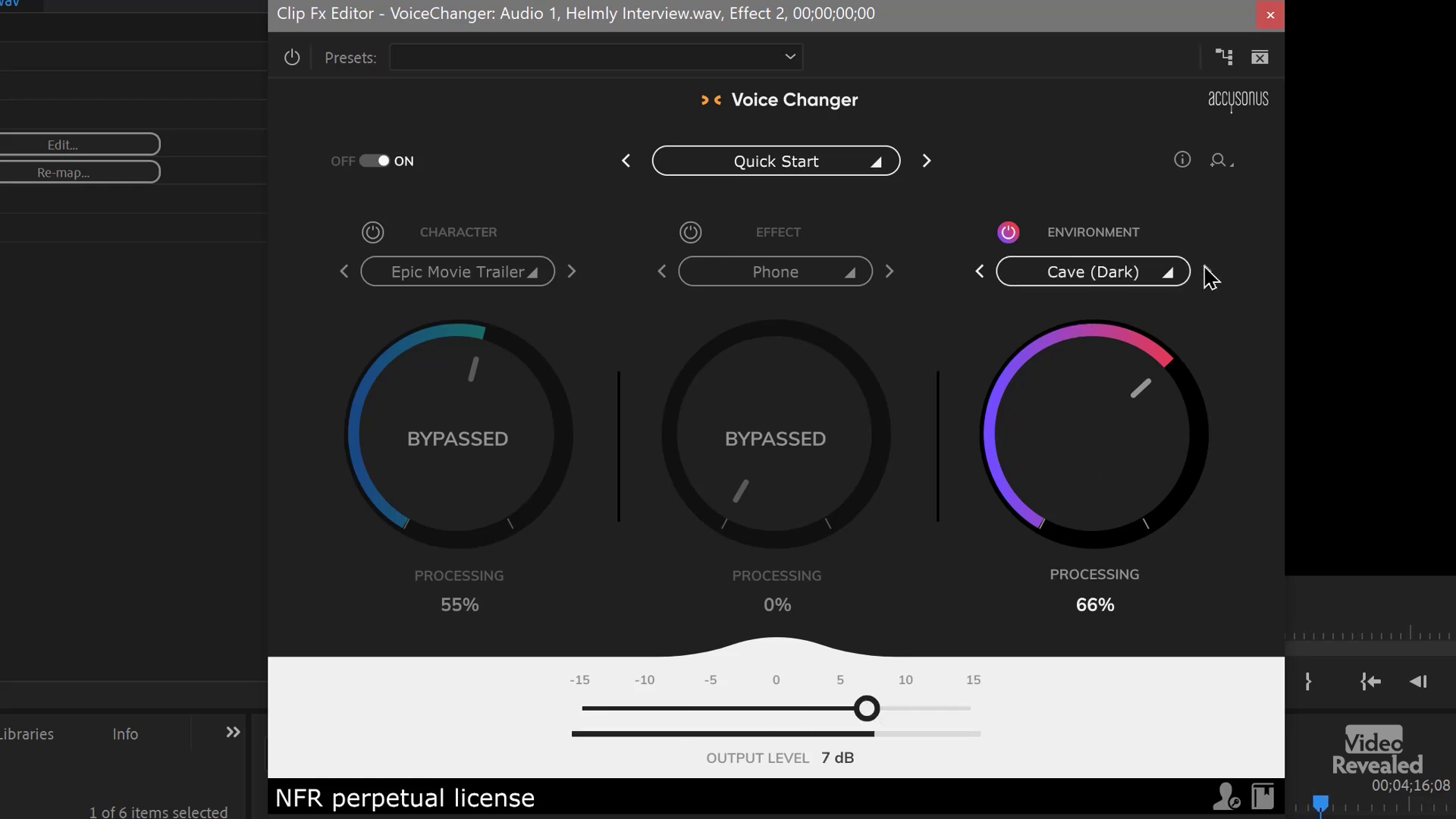
pyautogui.click(1208, 273)
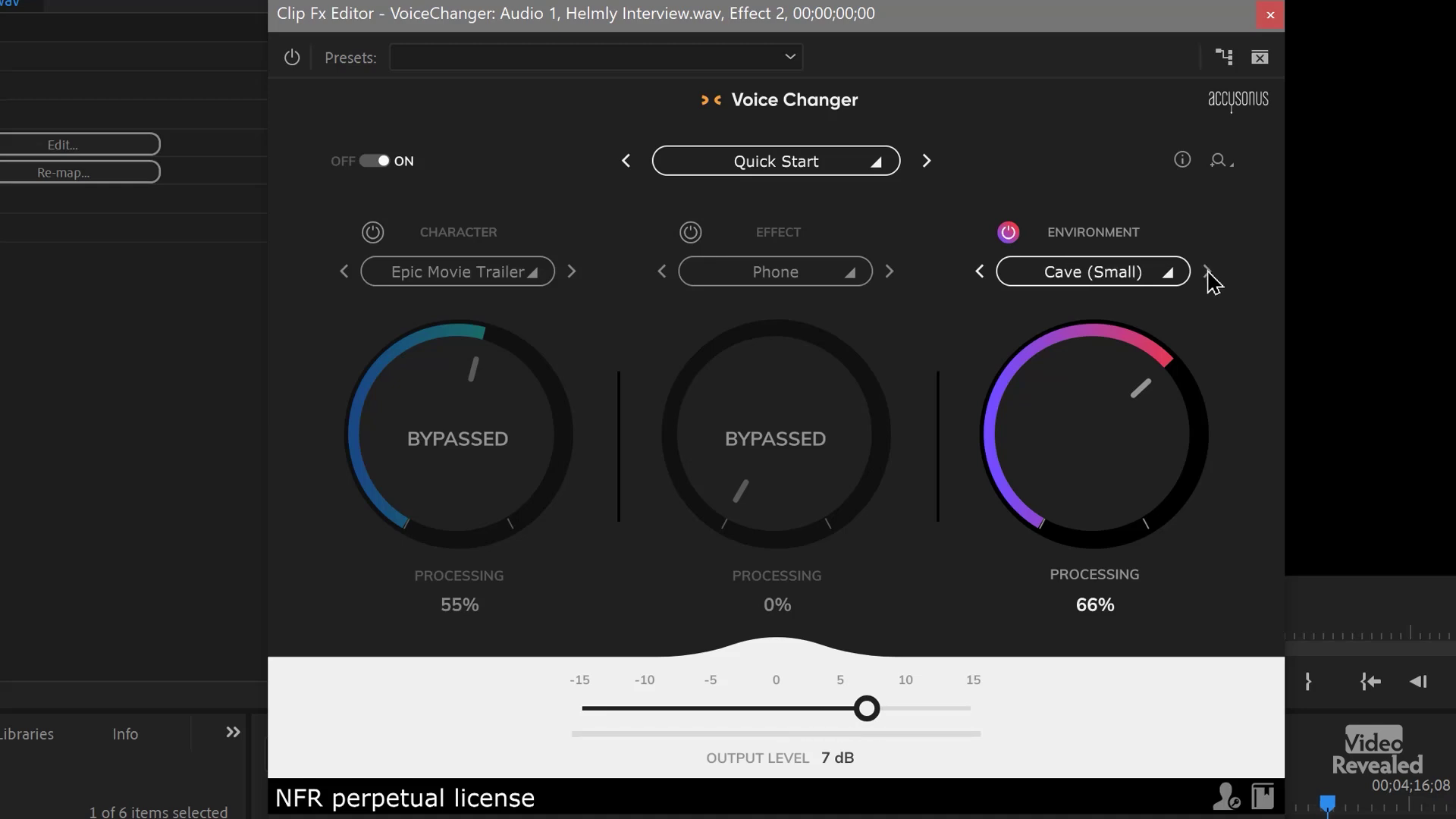
pyautogui.click(1208, 273)
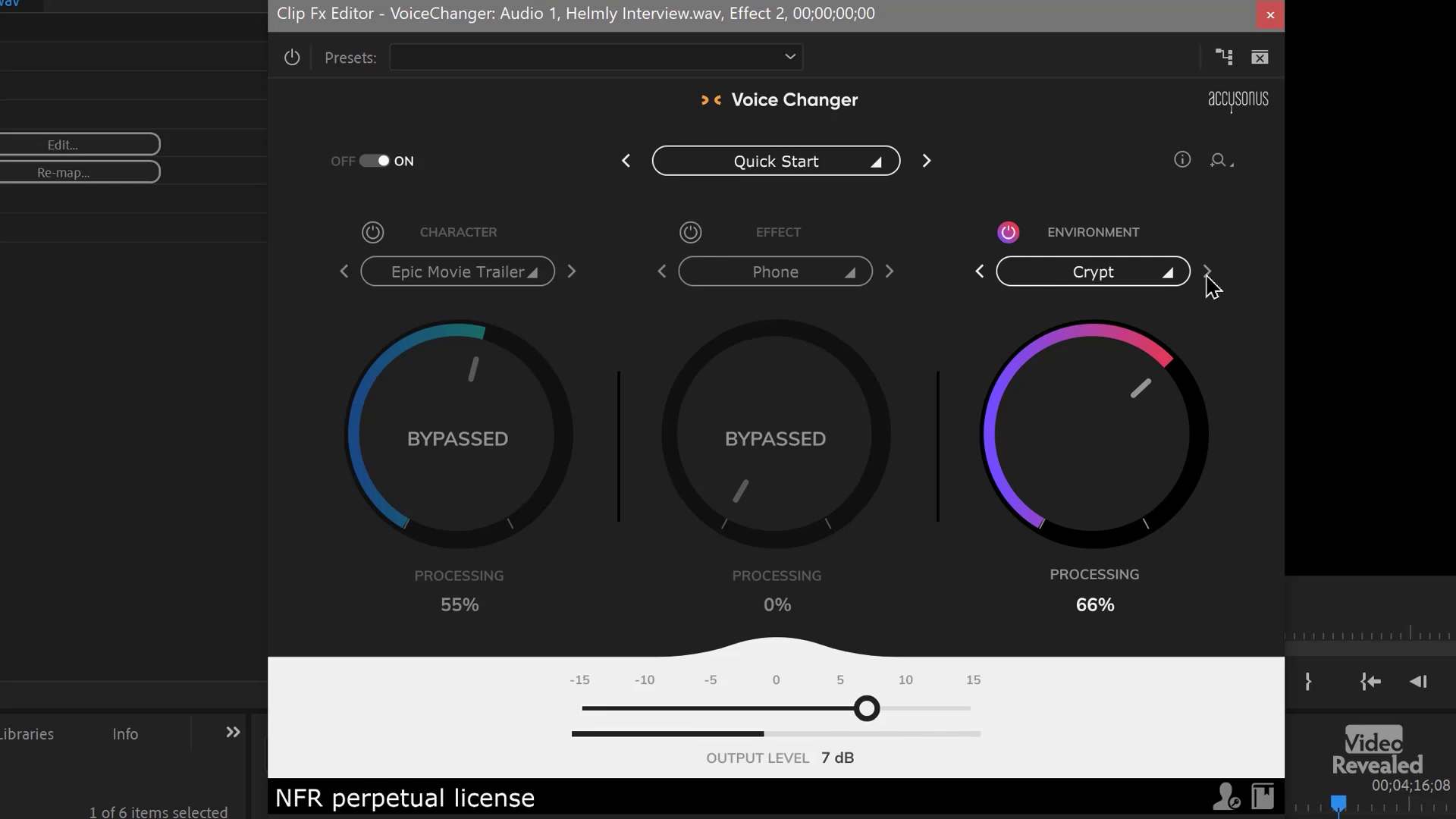
# Bypass the Environment section and reactivate the Effect section on its own.
pyautogui.click(1009, 232)
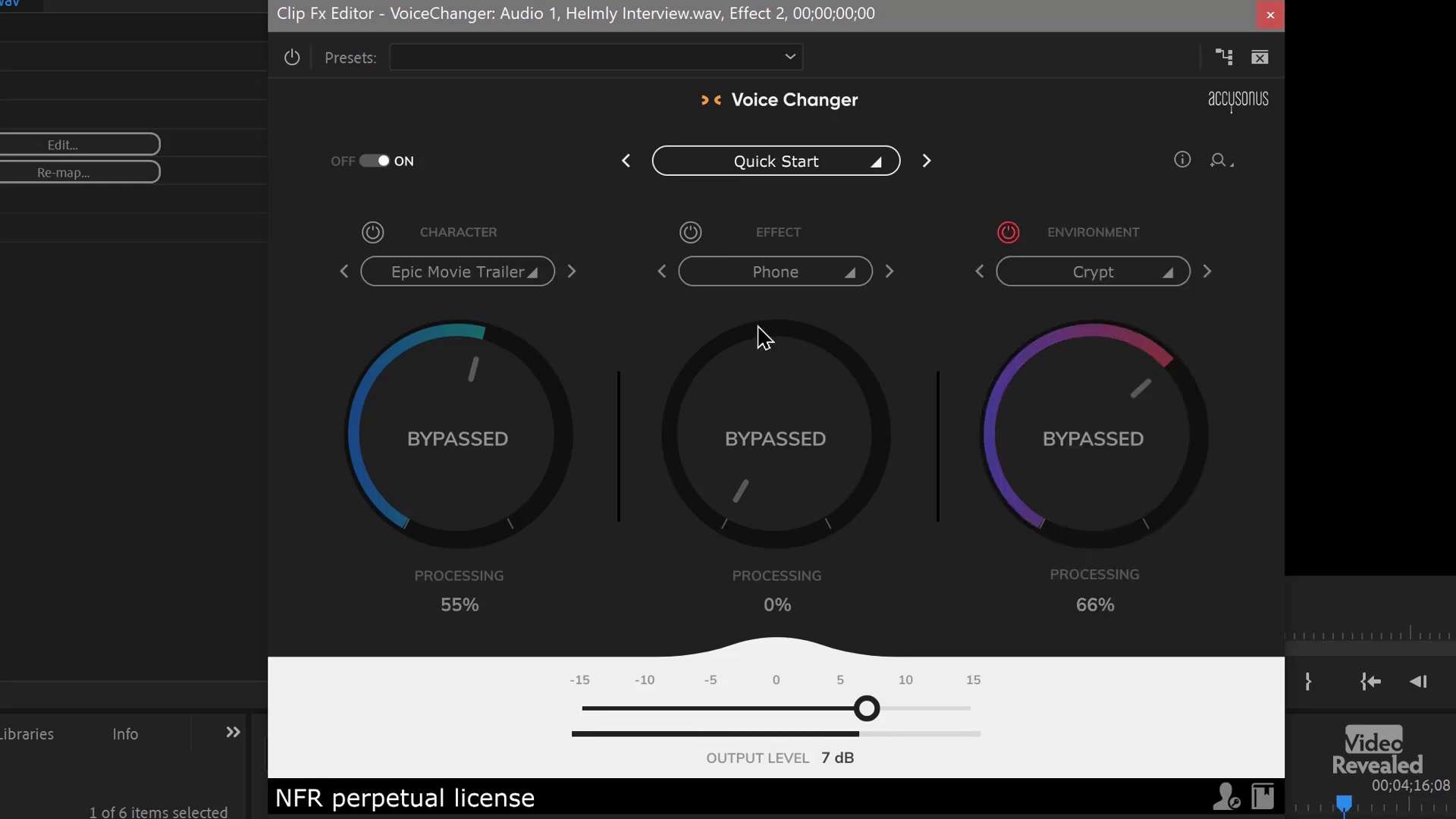
pyautogui.click(690, 232)
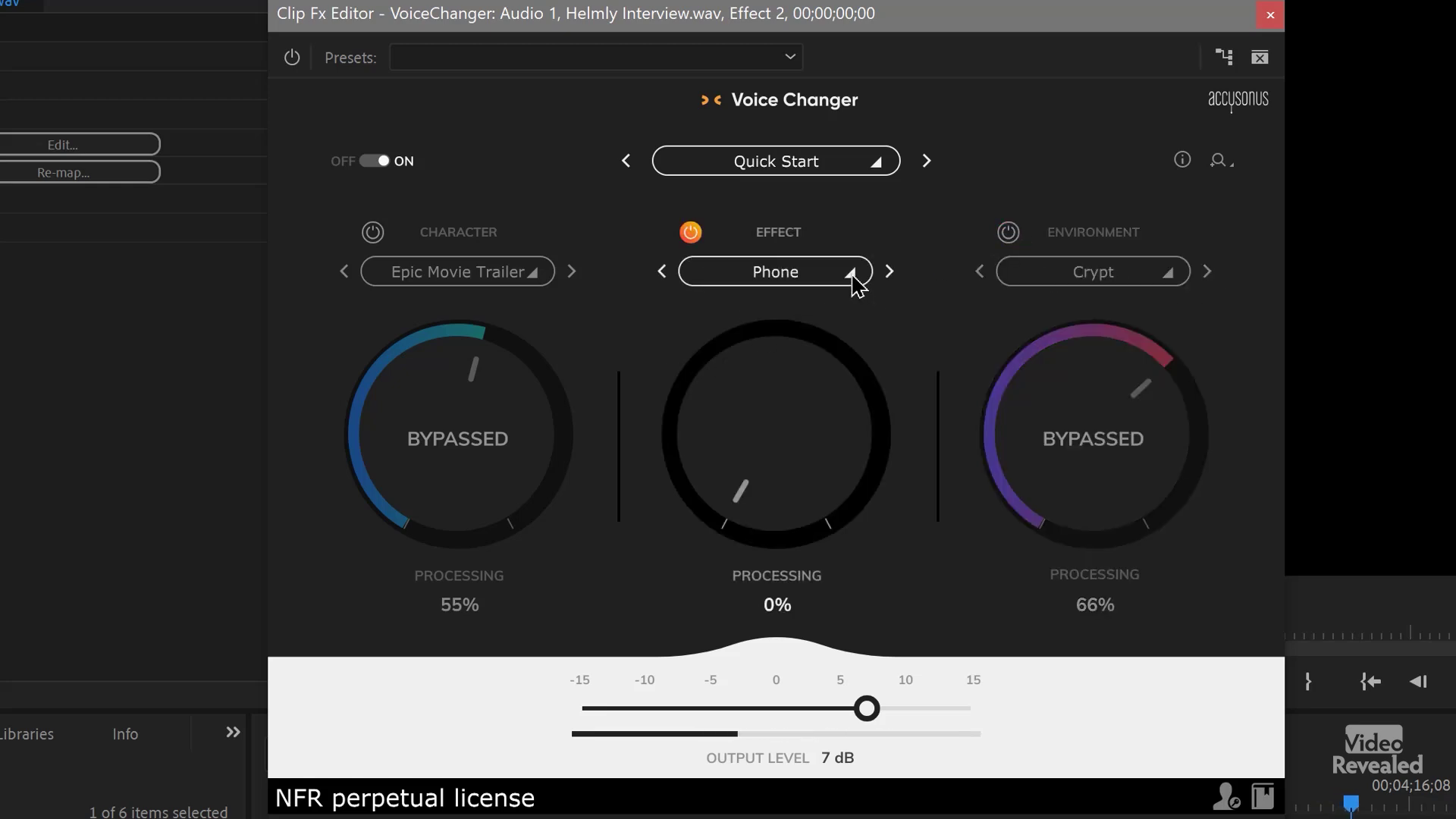
# Set the Effect to the VHS device and raise its processing to 68%.
pyautogui.click(851, 275)
pyautogui.moveTo(823, 307)
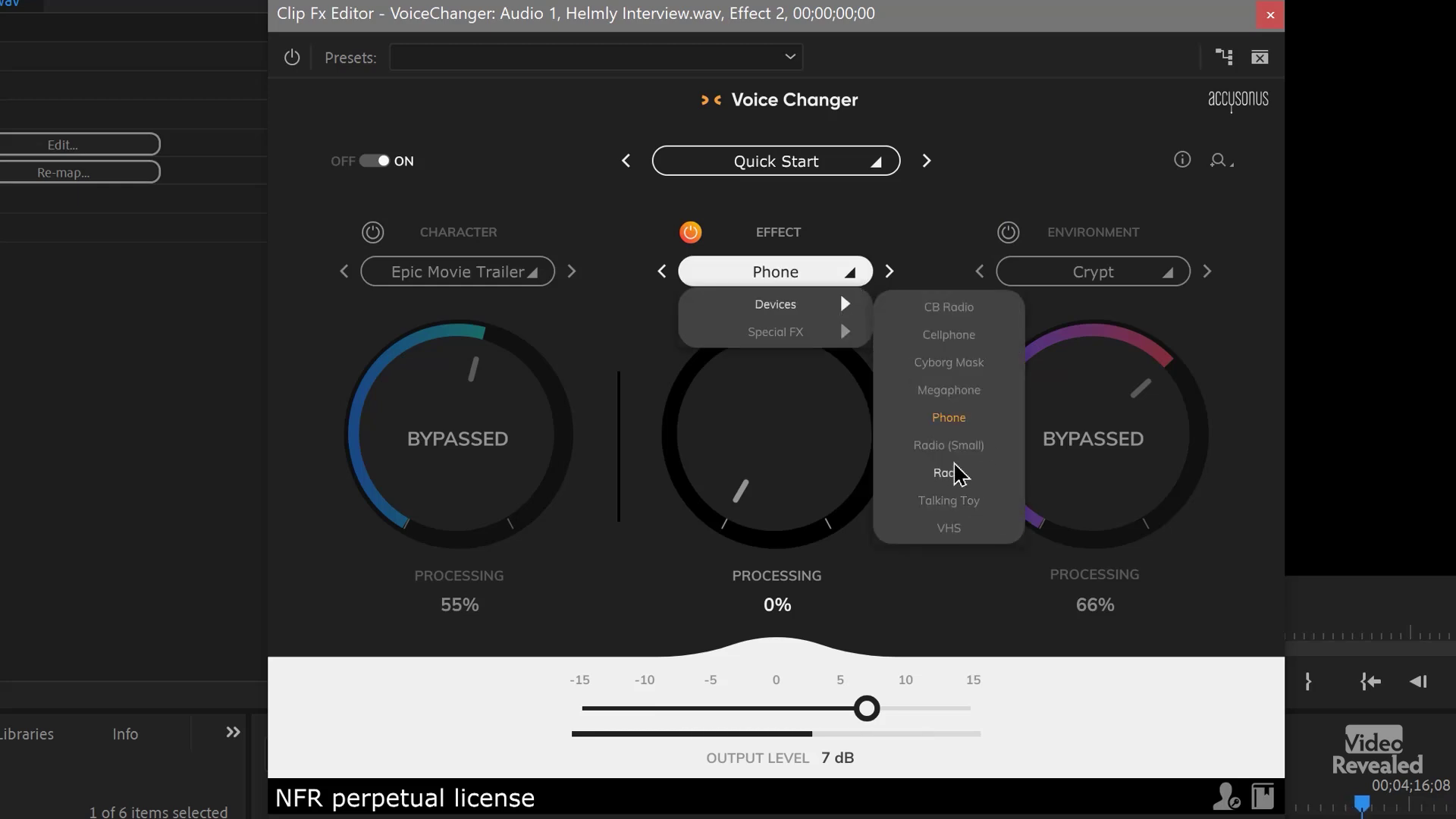
pyautogui.click(949, 531)
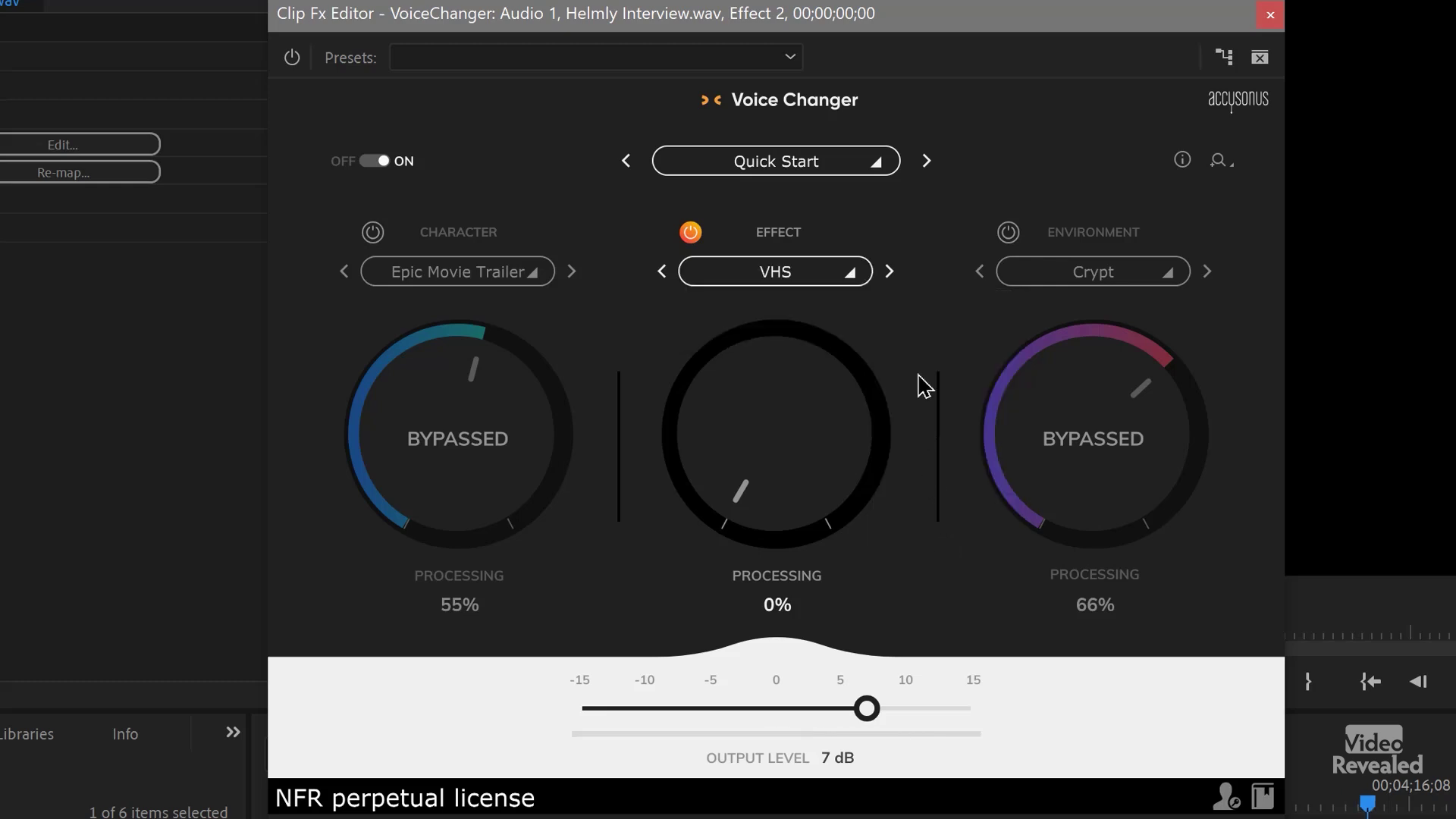
pyautogui.moveTo(796, 458); pyautogui.dragTo(753, 247)
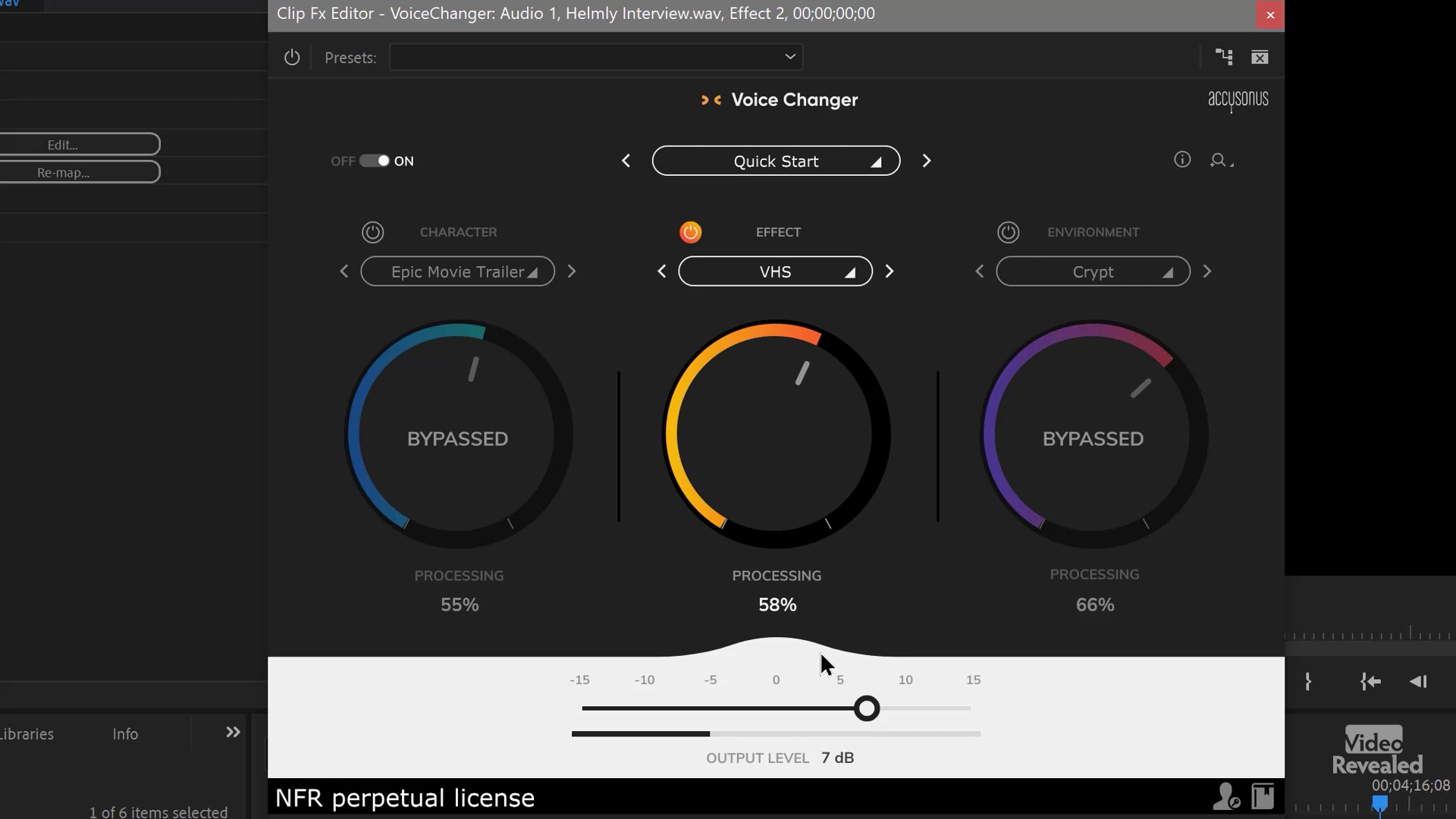
pyautogui.moveTo(774, 513); pyautogui.dragTo(756, 478)
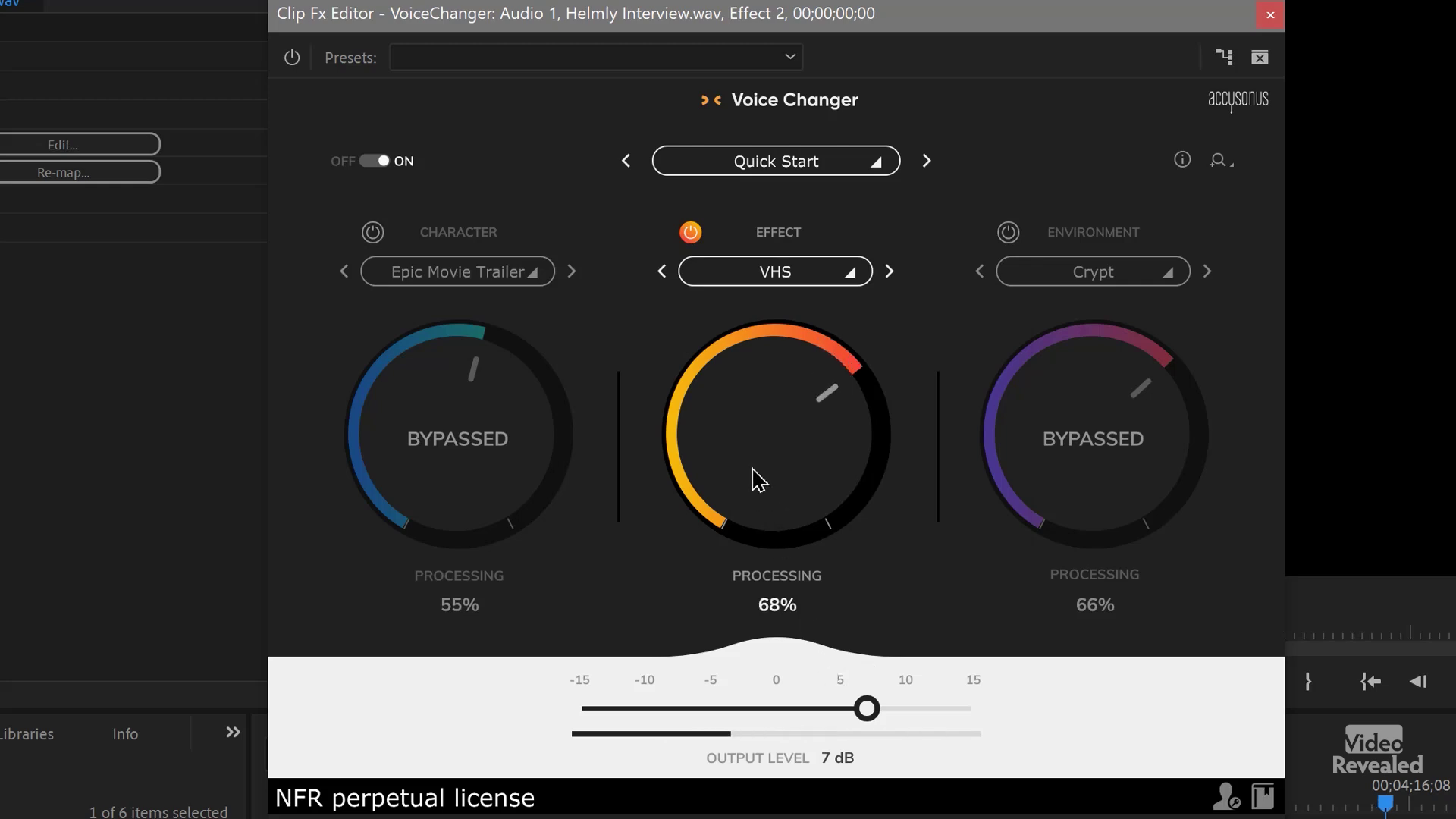
# Step the Effect through Double Voice, CB Radio, Cellphone and Cyborg Mask to Megaphone, listening to each on the interview clip.
pyautogui.click(892, 275)
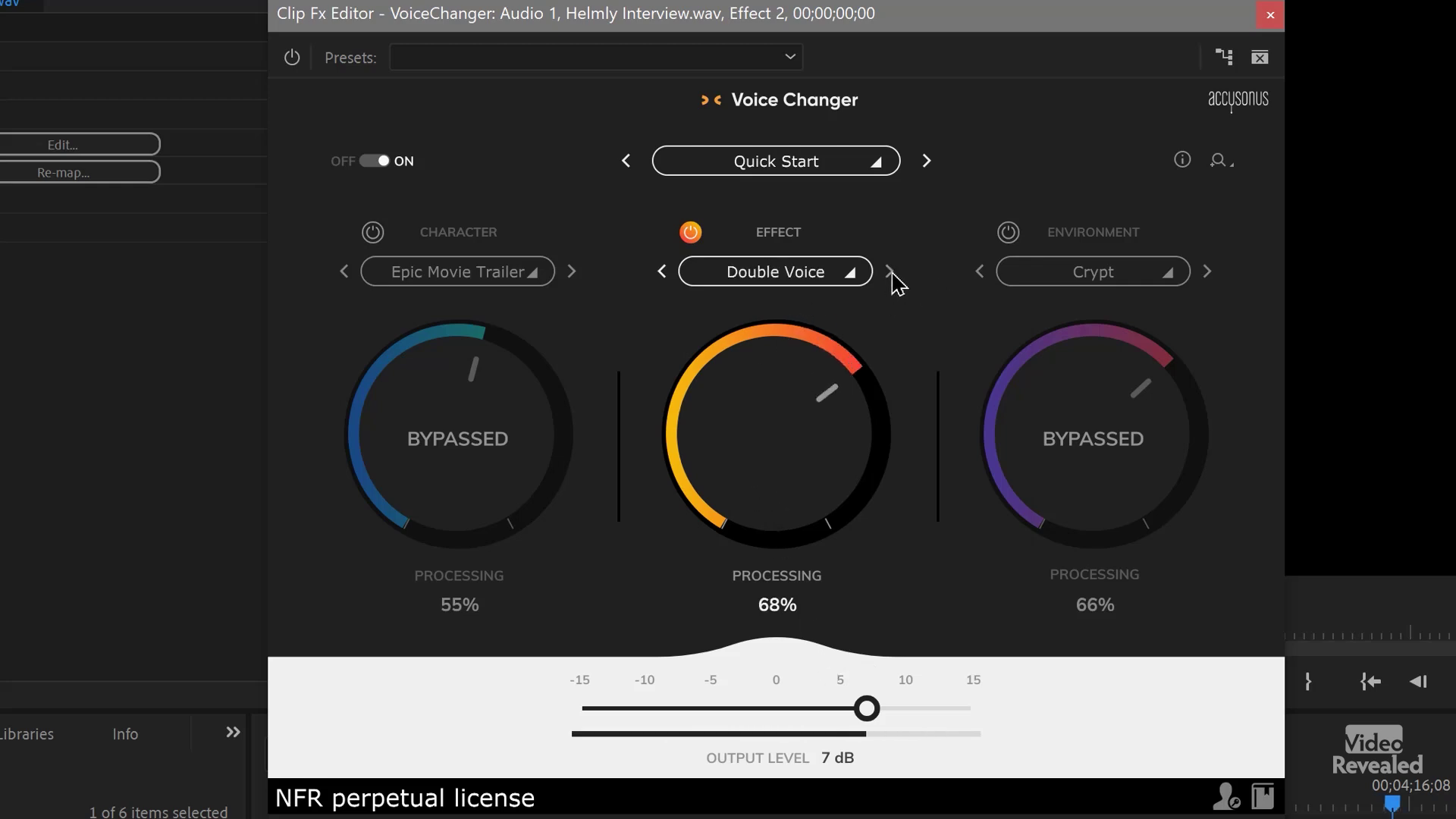
pyautogui.click(892, 275)
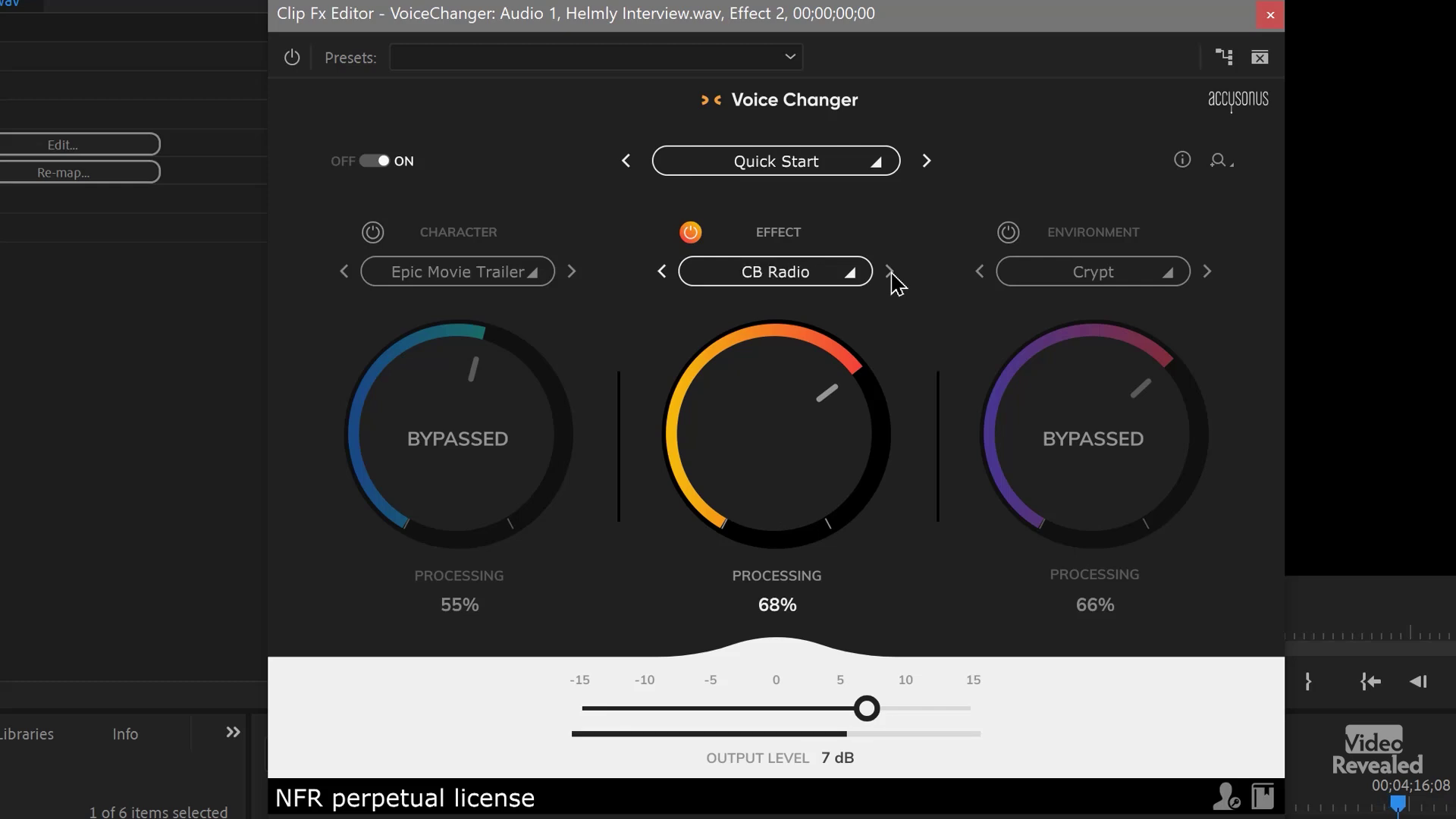
pyautogui.click(892, 274)
pyautogui.click(891, 275)
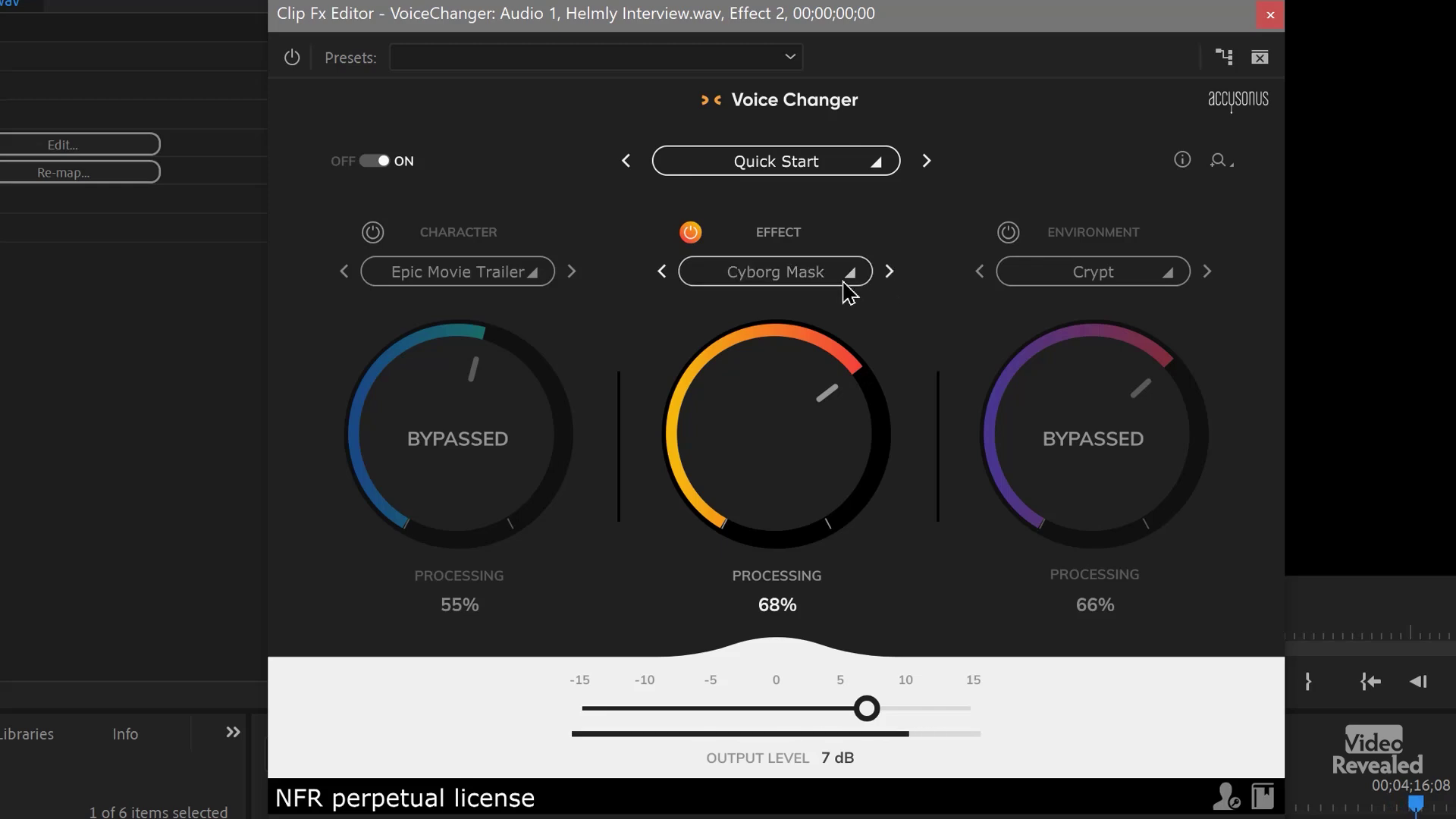
pyautogui.click(891, 274)
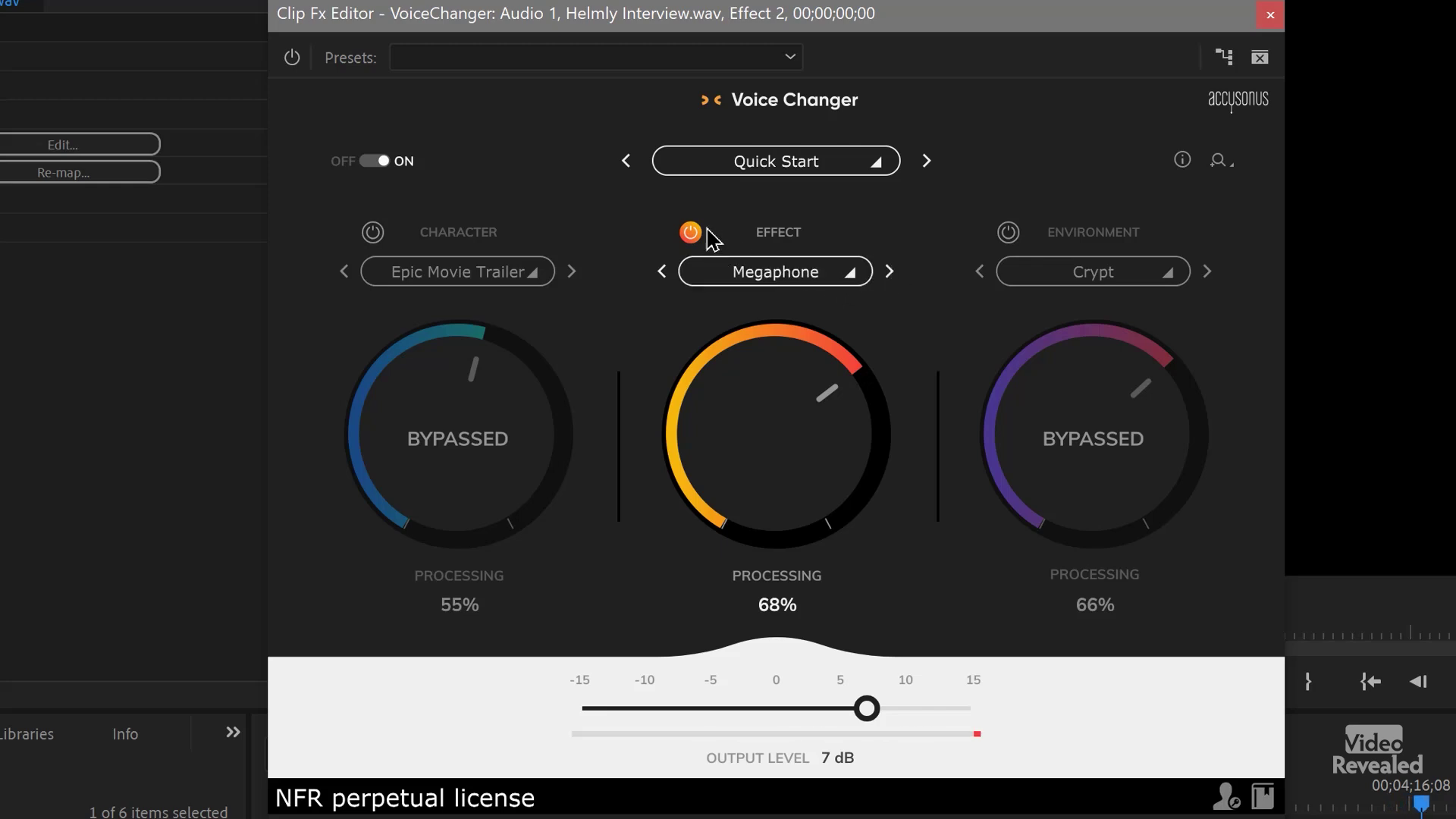
# Bypass the Effect section and reactivate the Character section on its own.
pyautogui.click(690, 232)
pyautogui.click(372, 231)
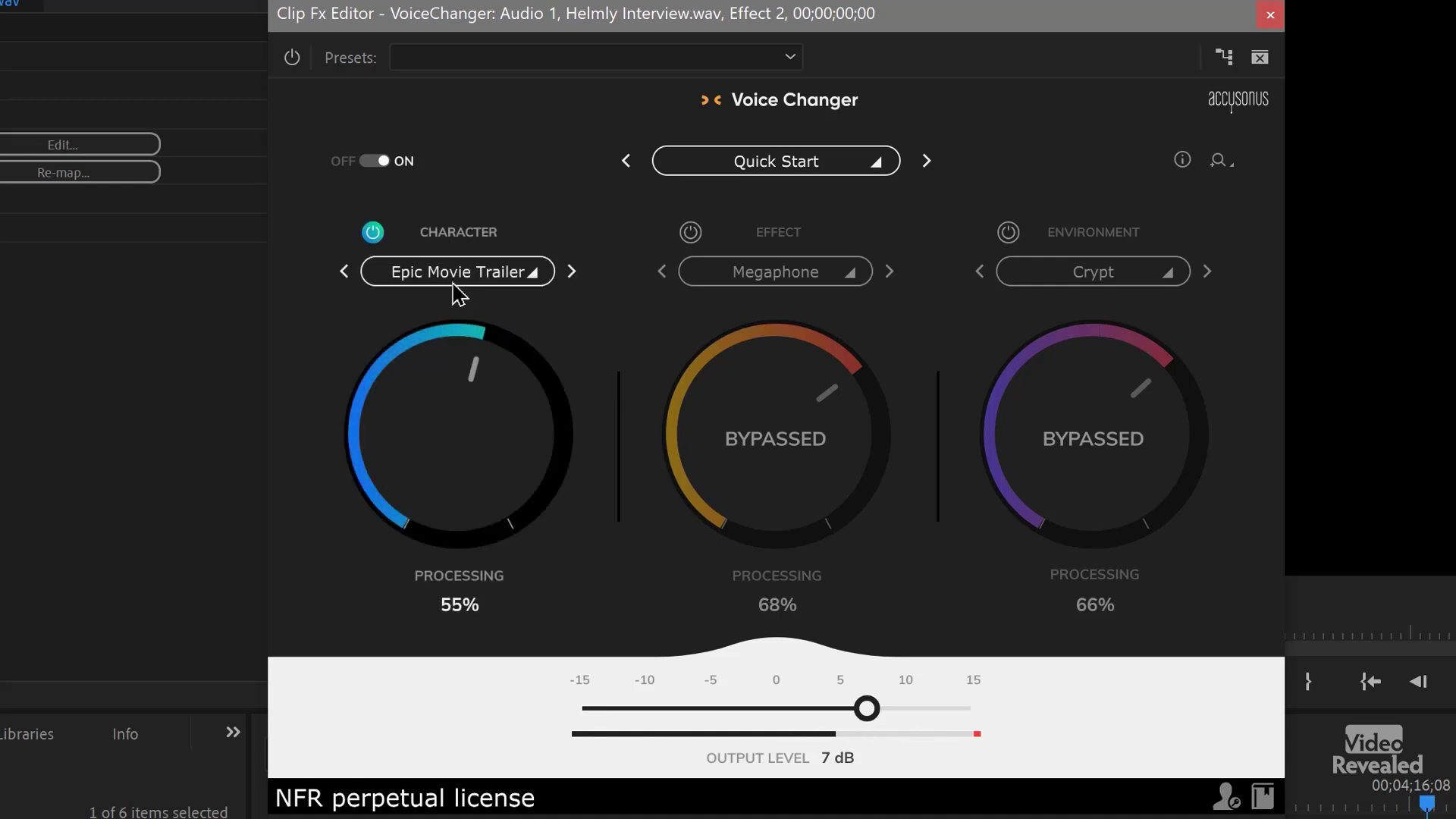
# Set the Character to the Deep Voice human at 69% processing and lower the output level to 3 dB.
pyautogui.click(487, 278)
pyautogui.moveTo(489, 304)
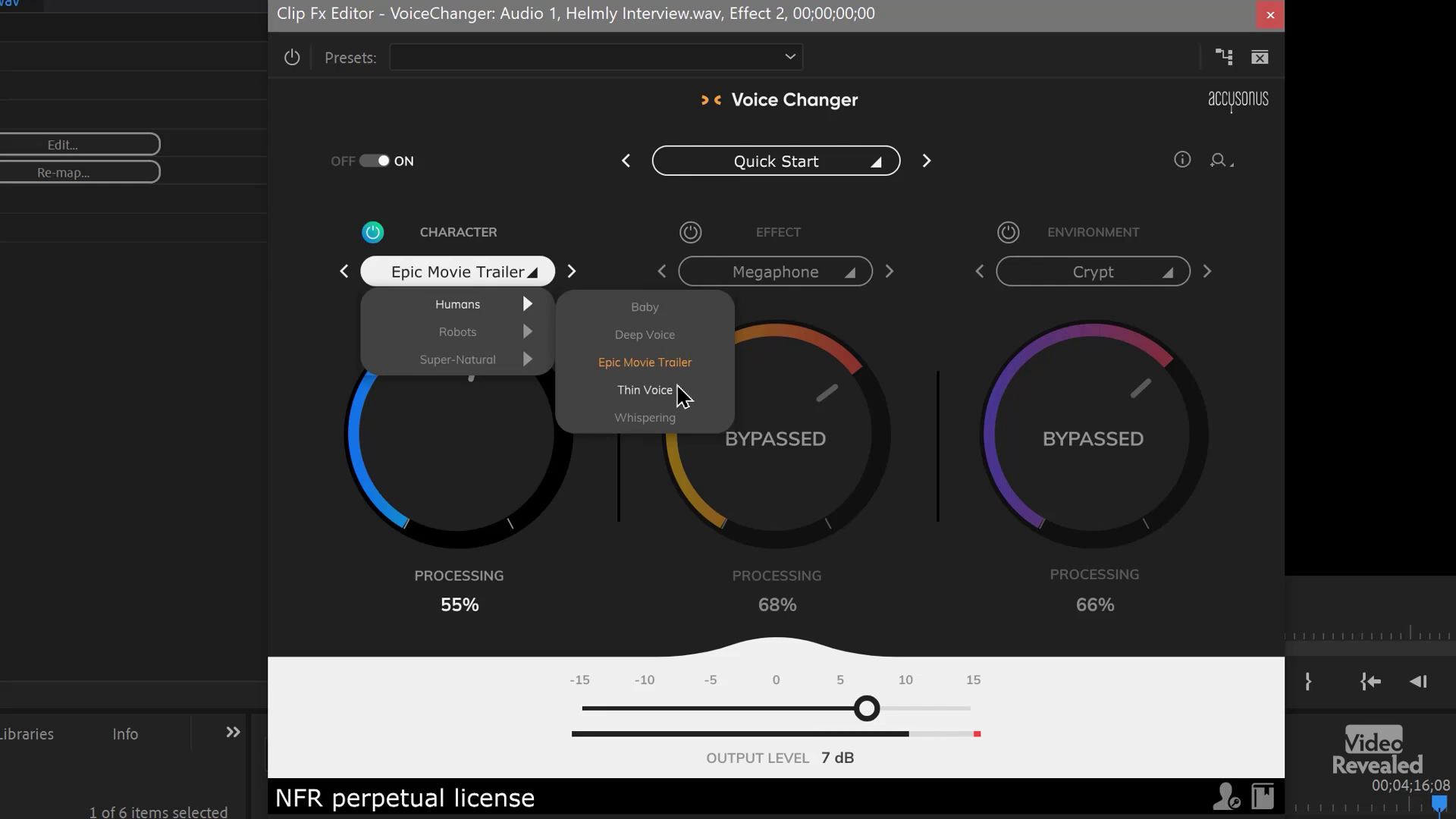
pyautogui.click(644, 335)
pyautogui.moveTo(452, 477); pyautogui.dragTo(429, 424)
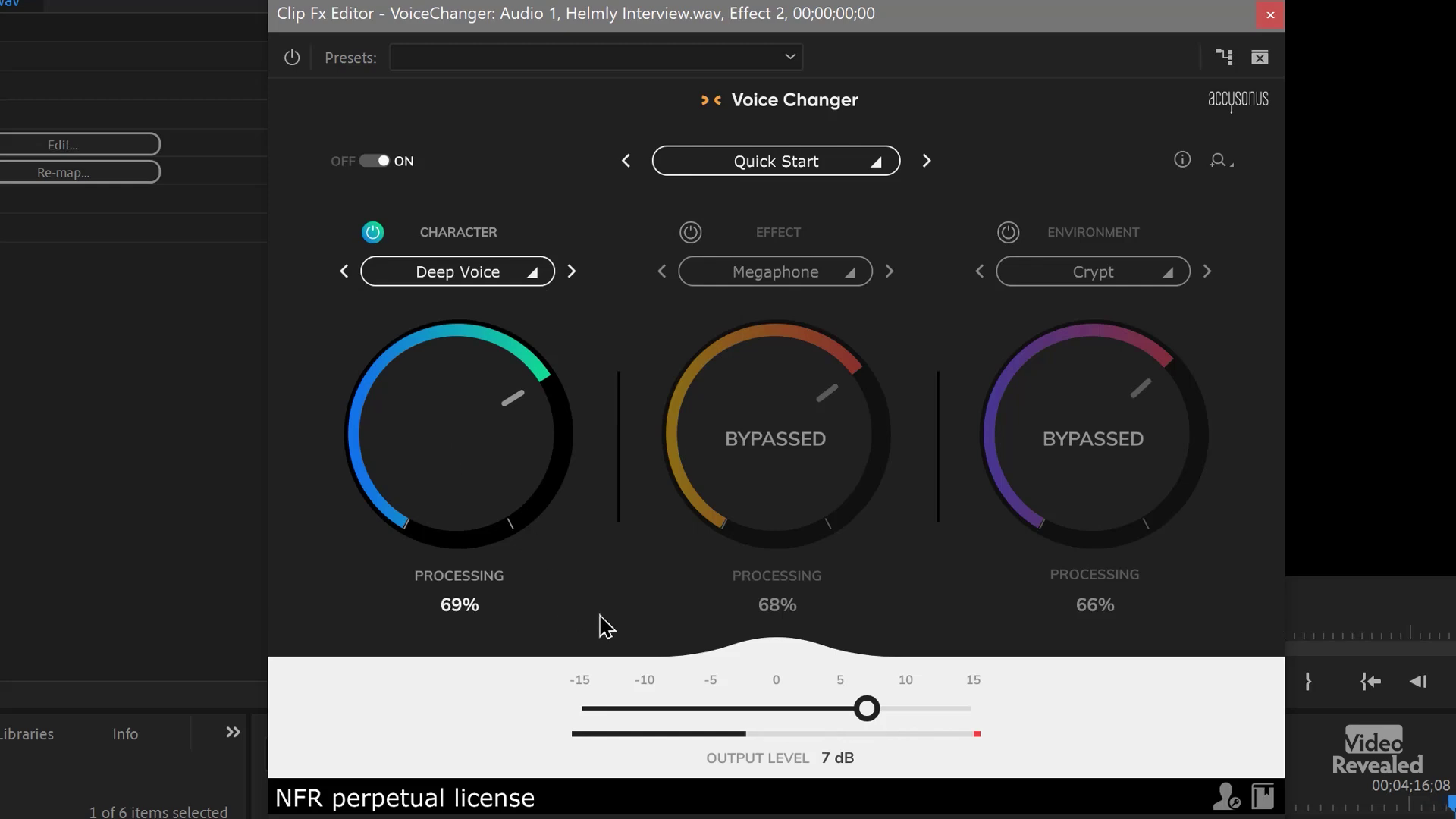
pyautogui.moveTo(866, 708); pyautogui.dragTo(817, 709)
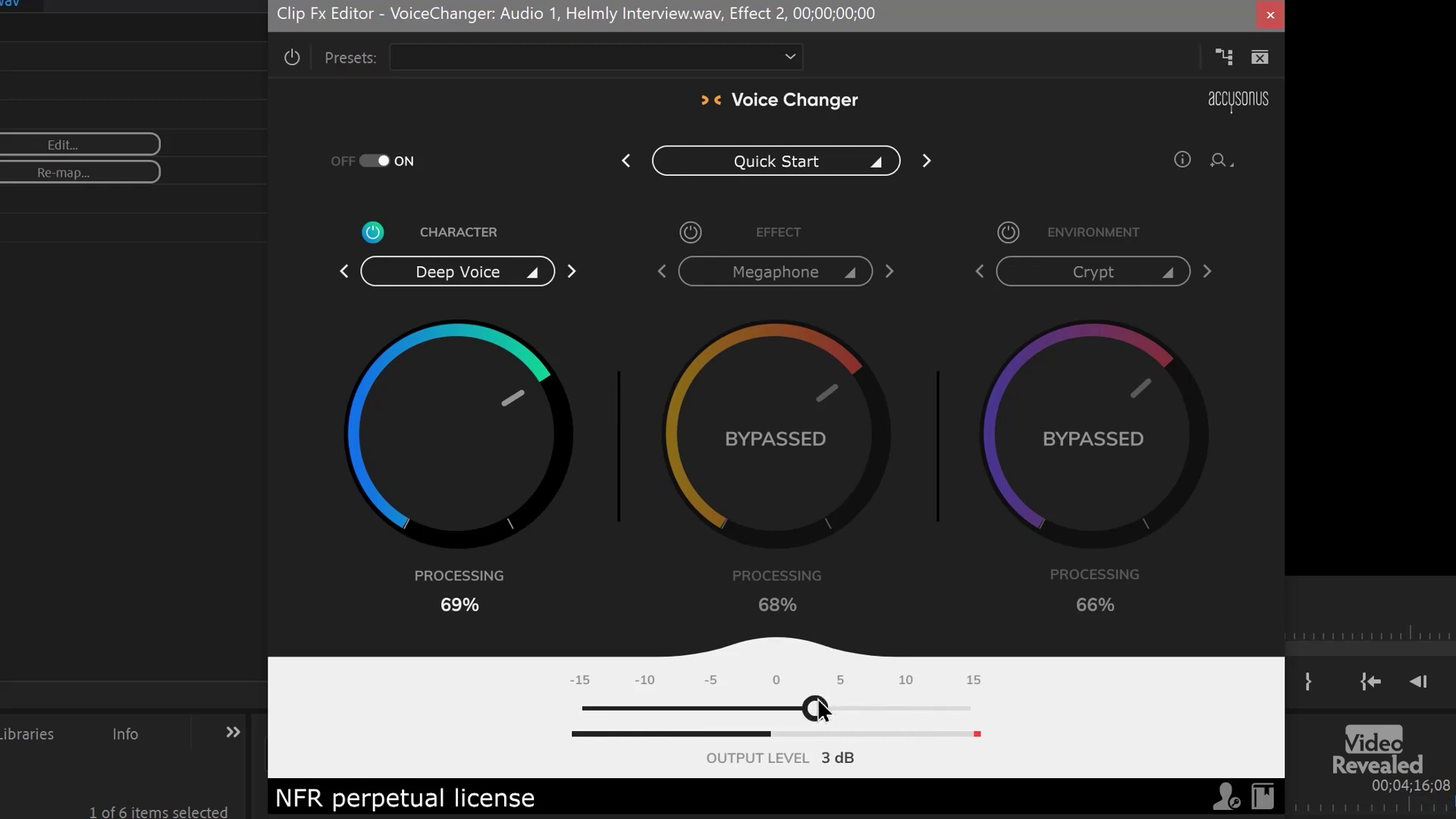